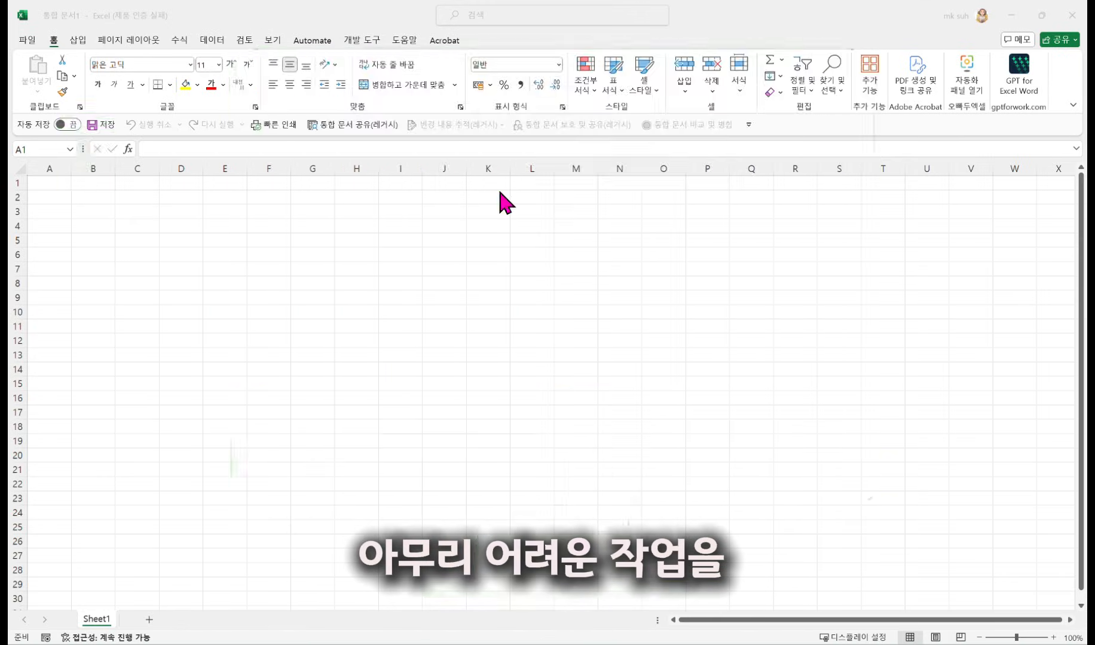
- Enter the title 10월 출장 내역 in B2 and the headers 사원코드 and 명칭 in B4 and C4
type("10월 출장 내역")
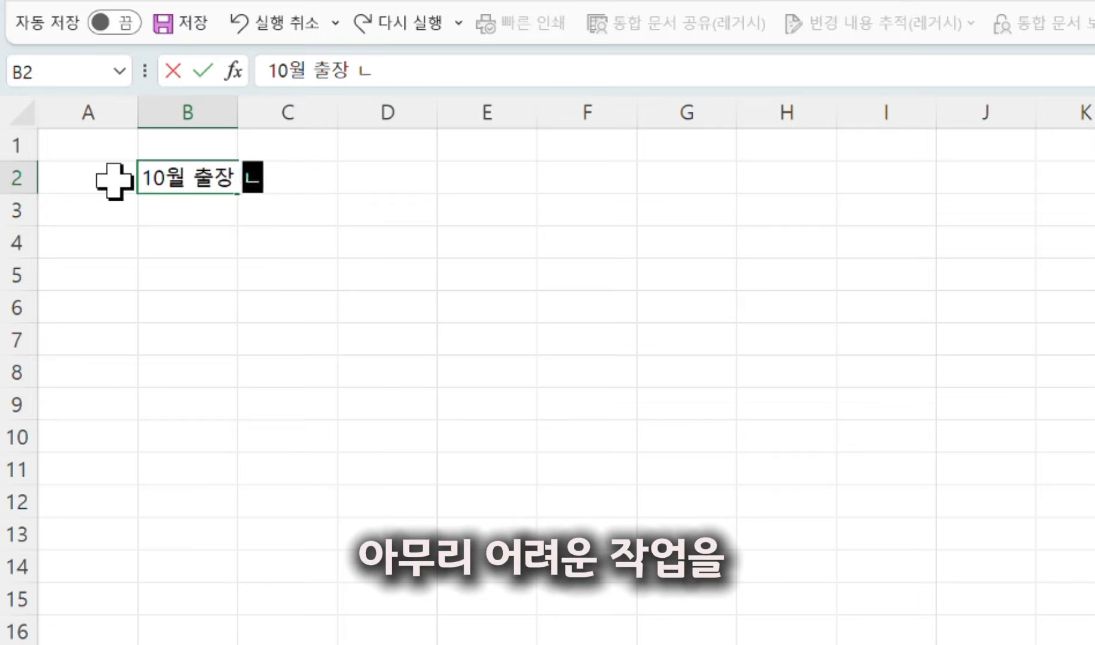
key("Return")
key("Return")
type("사원코드")
key("Tab")
type("명칭")
key("Tab")
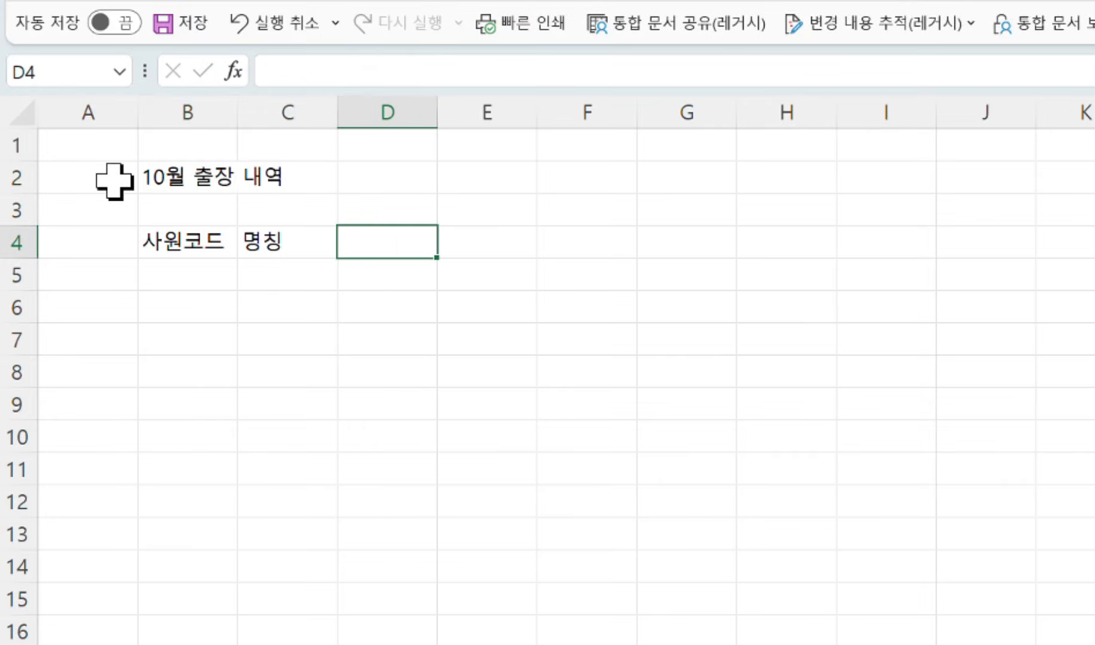
- Add the headers 부서명, 직위, 날짜, 출장비 and 출장지역 in cells D4 to H4
type("부서명")
key("Tab")
type("직위")
key("Tab")
type("날짜")
key("Tab")
type("출장ㅂㅣ")
key("Tab")
type("출장지역")
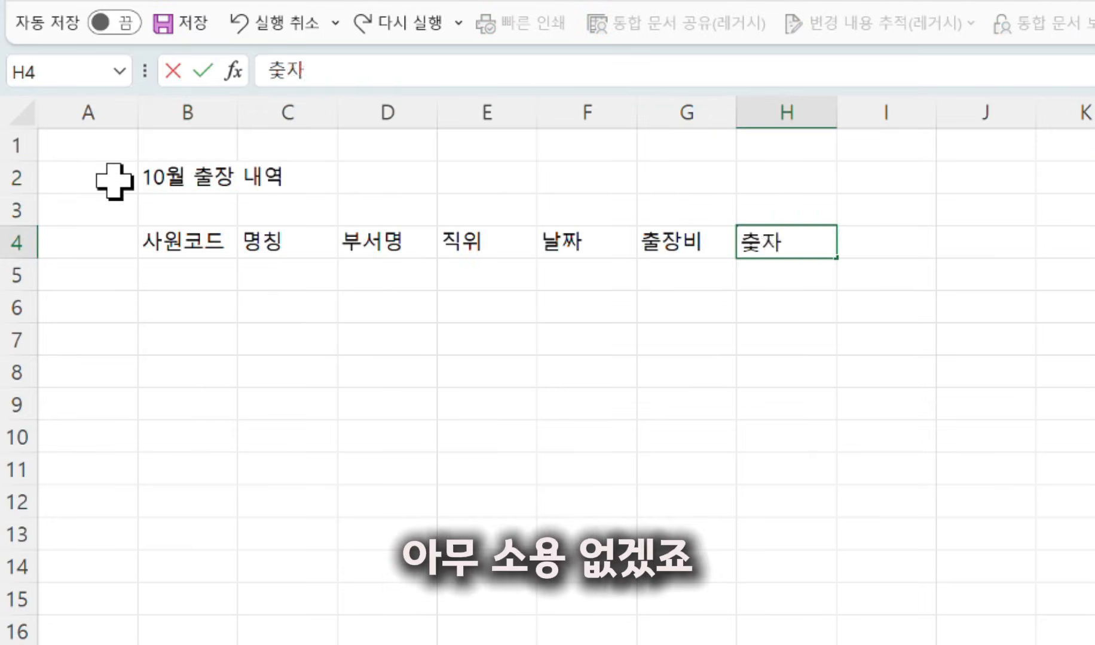
- Enter the three employee codes in cells B5 to B7 under 사원코드
left_click(175, 287)
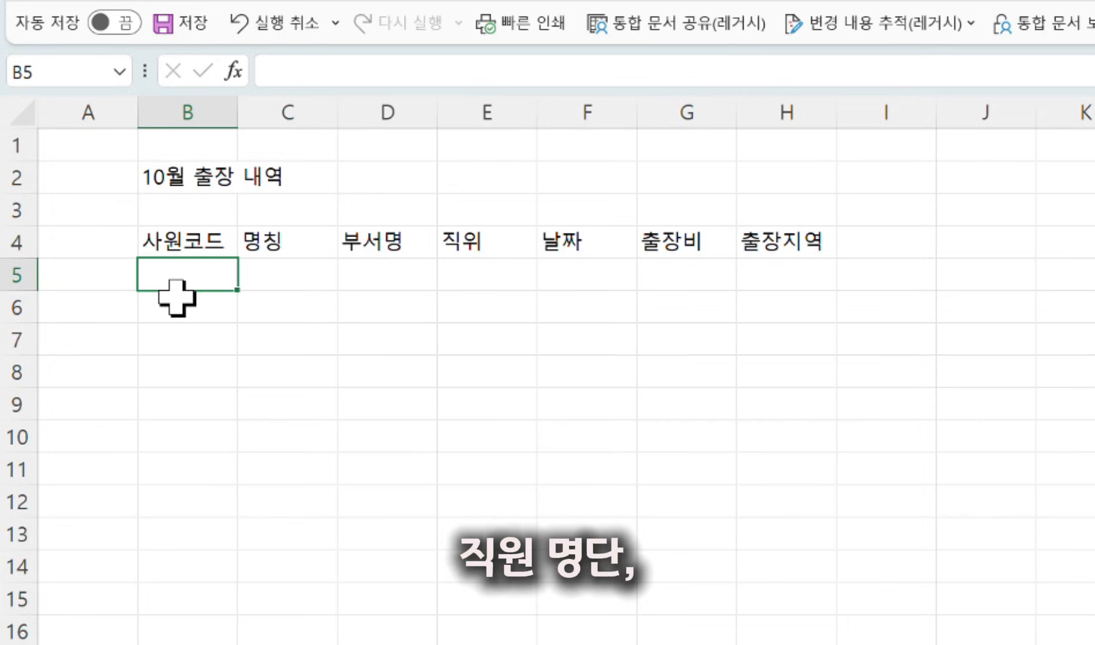
key("Caps_Lock")
type("E-0365")
key("Return")
type("T-0298")
key("Return")
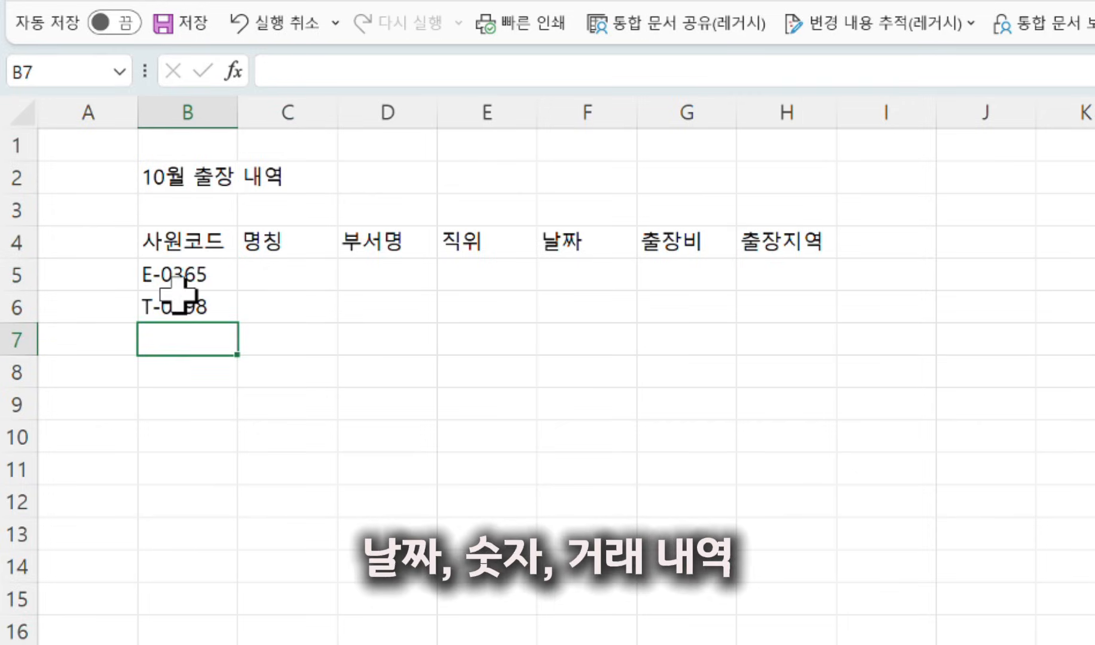
type("D-0980")
- Enter the three employees' names in cells C5 to C7 under 명칭
left_click(323, 282)
type("박진명")
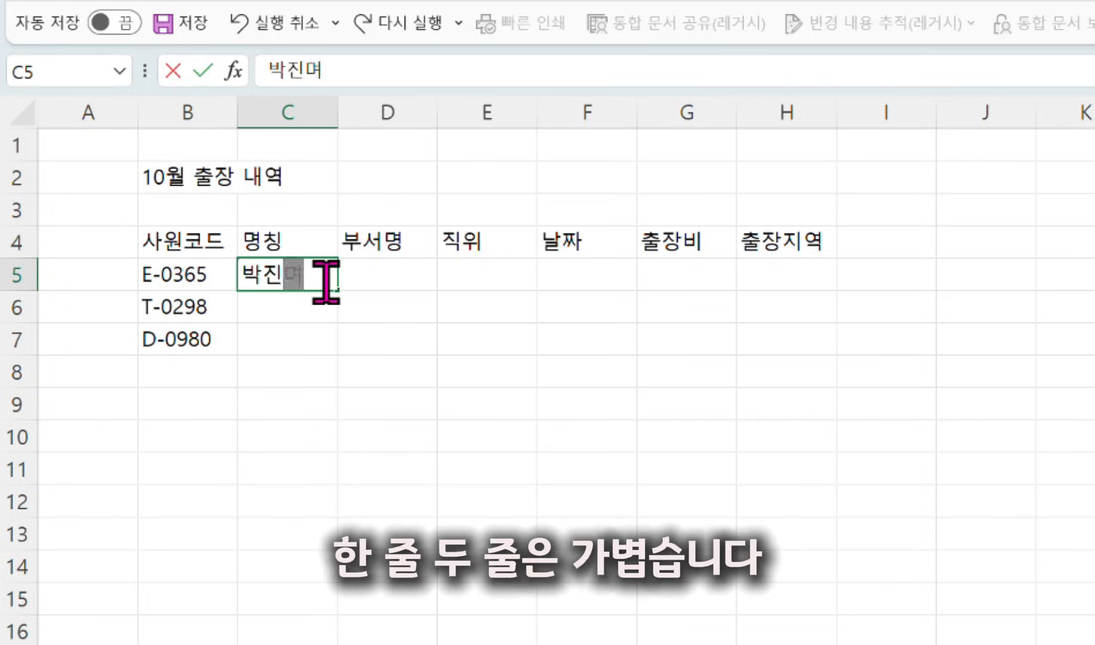
key("Return")
type("호ㅓㅇ현정")
key("Return")
type("최선호;")
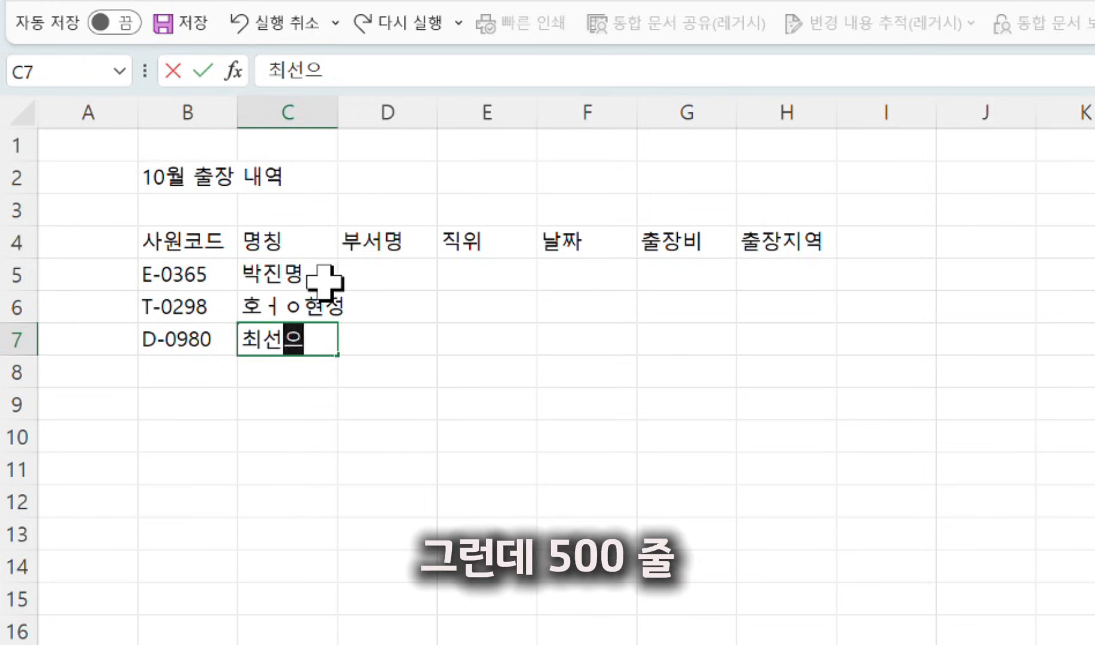
- Enter the departments 마케팅, 경리부 and 기획부 in cells D5 to D7
left_click(374, 275)
type("마케팅")
key("Return")
type("ㄱ경리부")
key("Return")
type("기획부")
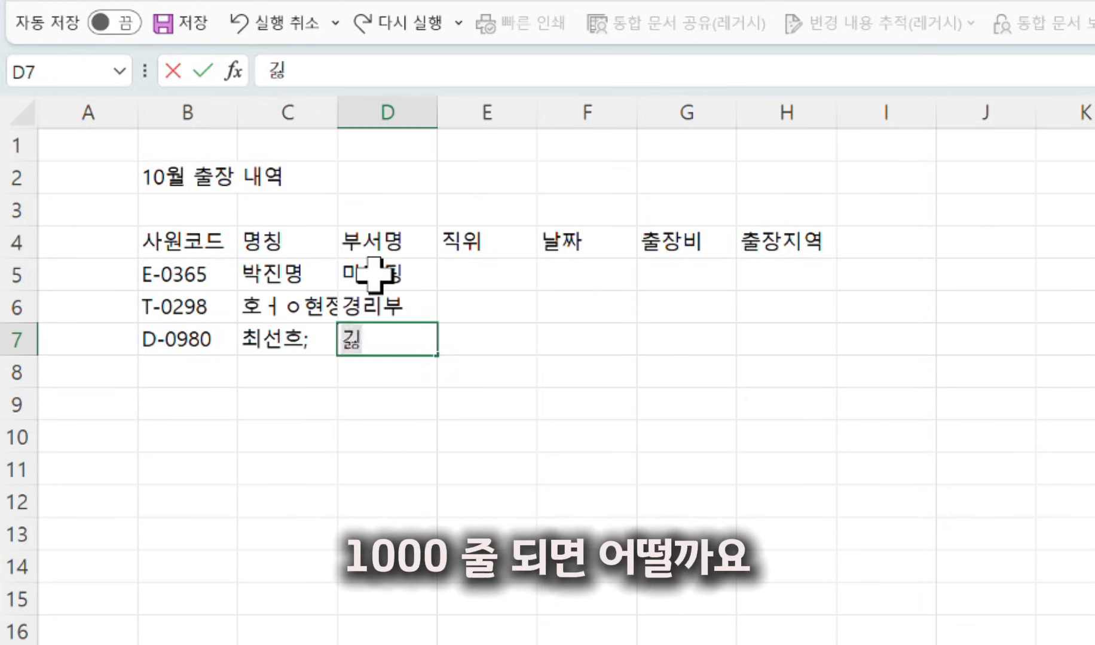
- Enter the positions 부장, 대리 and 과장 in cells E5 to E7
left_click(514, 276)
type("부장")
key("Return")
type("대리")
key("Return")
type("과장")
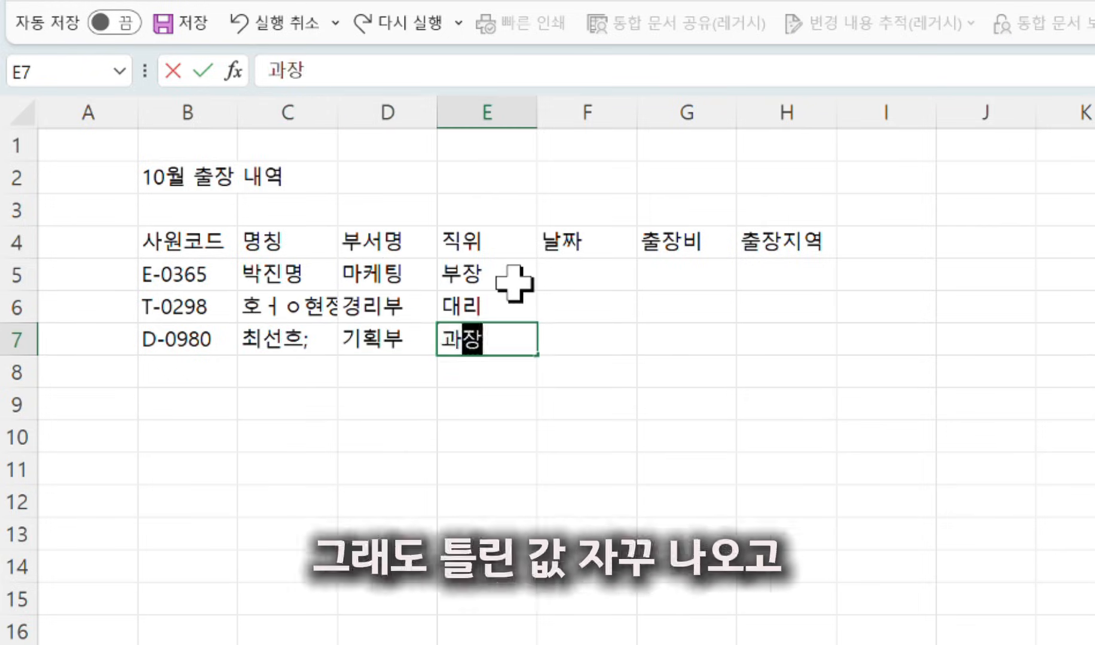
- Enter the date 25-6-3 in cell F5 under 날짜
left_click(567, 275)
type("25-6-3")
key("Return")
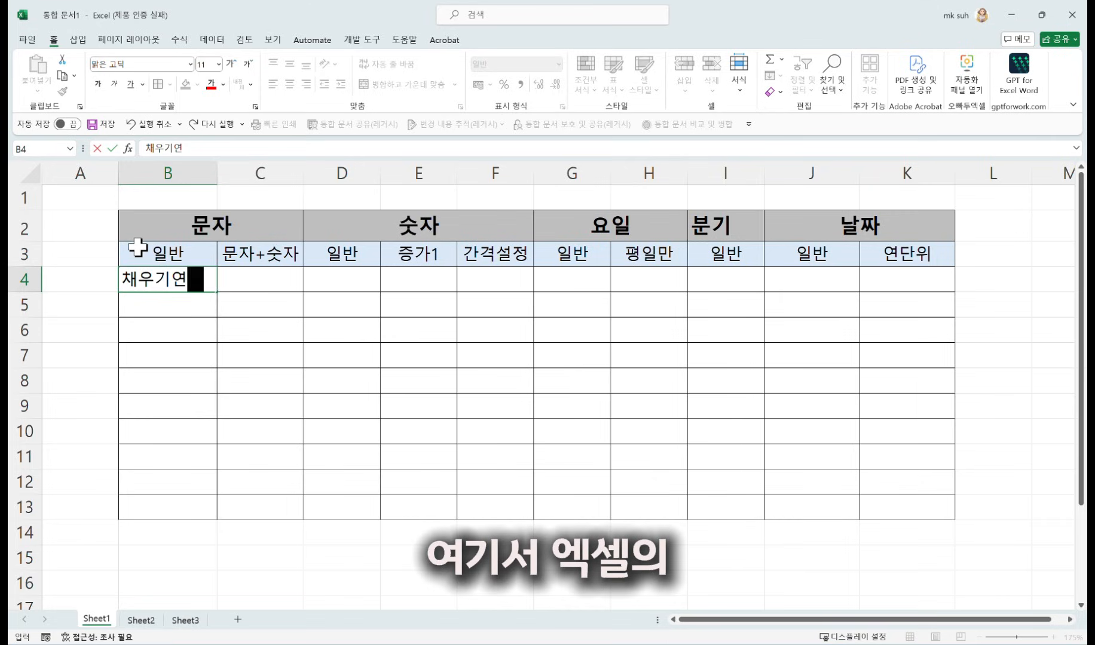
- Enter 채우기연습 in B4 and autofill it down to B13
type("습")
key("ctrl+Return")
left_click_drag(217, 291, 209, 509)
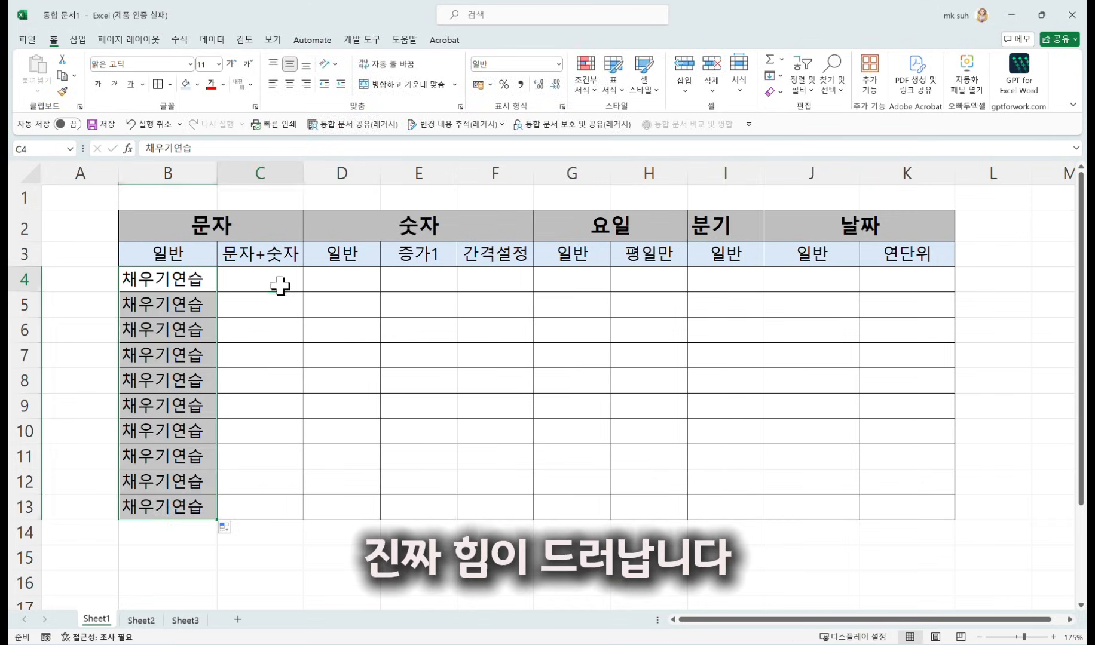
- Enter 고객001 in C4 and autofill the numbered text down to C13
left_click(281, 285)
type("고객001")
key("ctrl+Return")
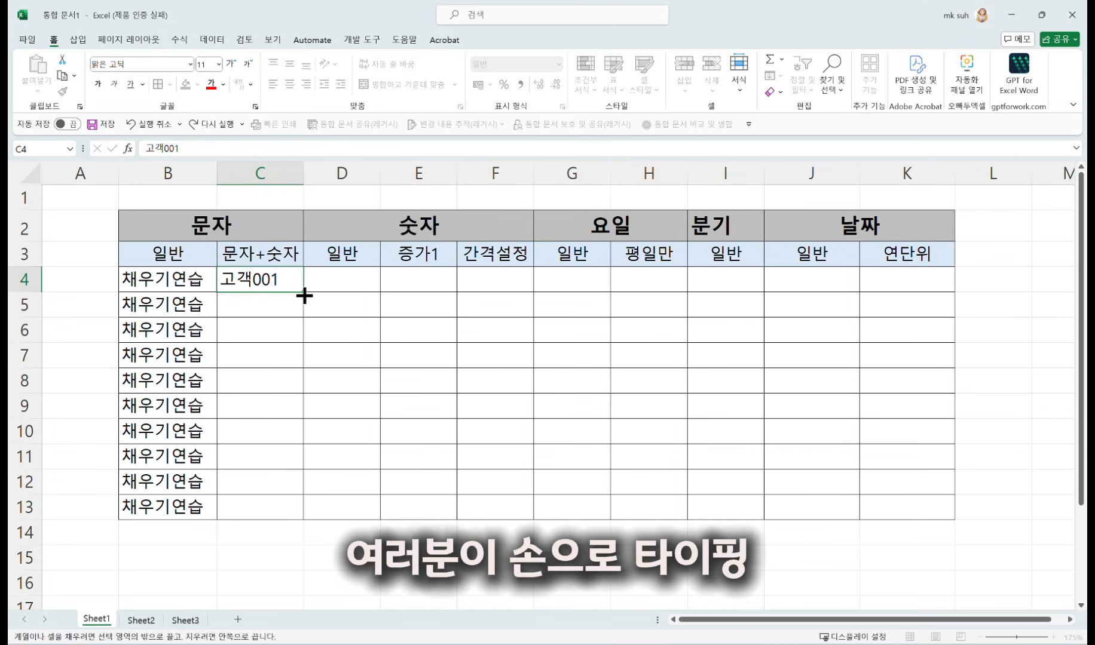
double_click(303, 292)
- Enter 1 in D4 and autofill the same number down to D13
left_click(342, 283)
type("1")
key("ctrl+Return")
double_click(380, 292)
- Enter 1 in E4 and autofill down to E13 as a series increasing by 1
left_click(404, 286)
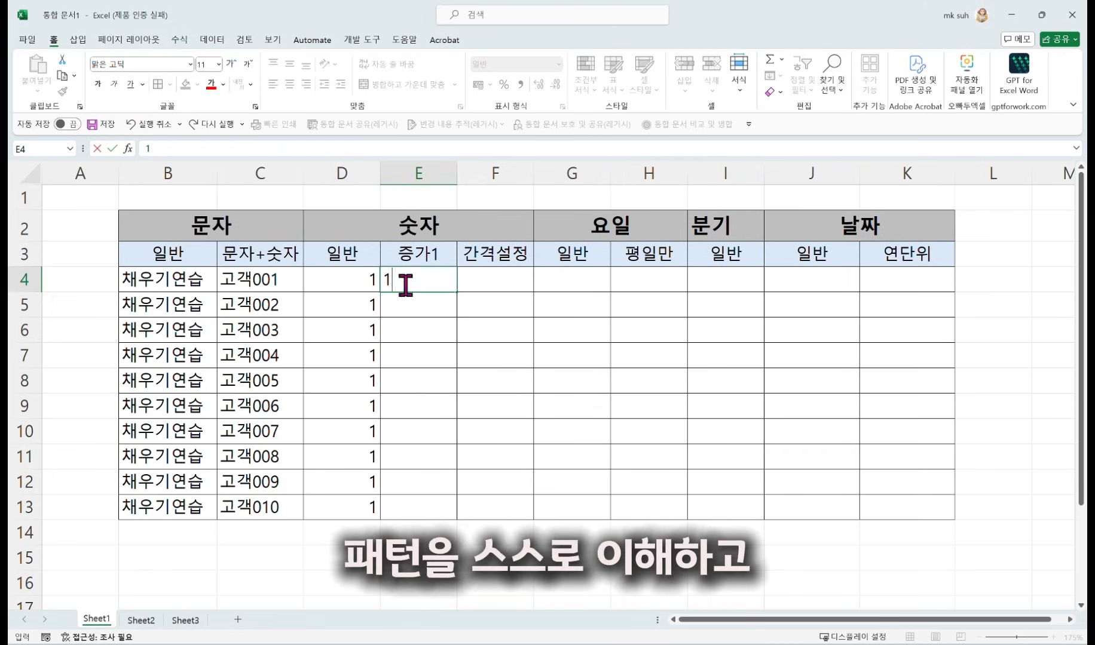
type("1")
key("ctrl+Return")
double_click(457, 292)
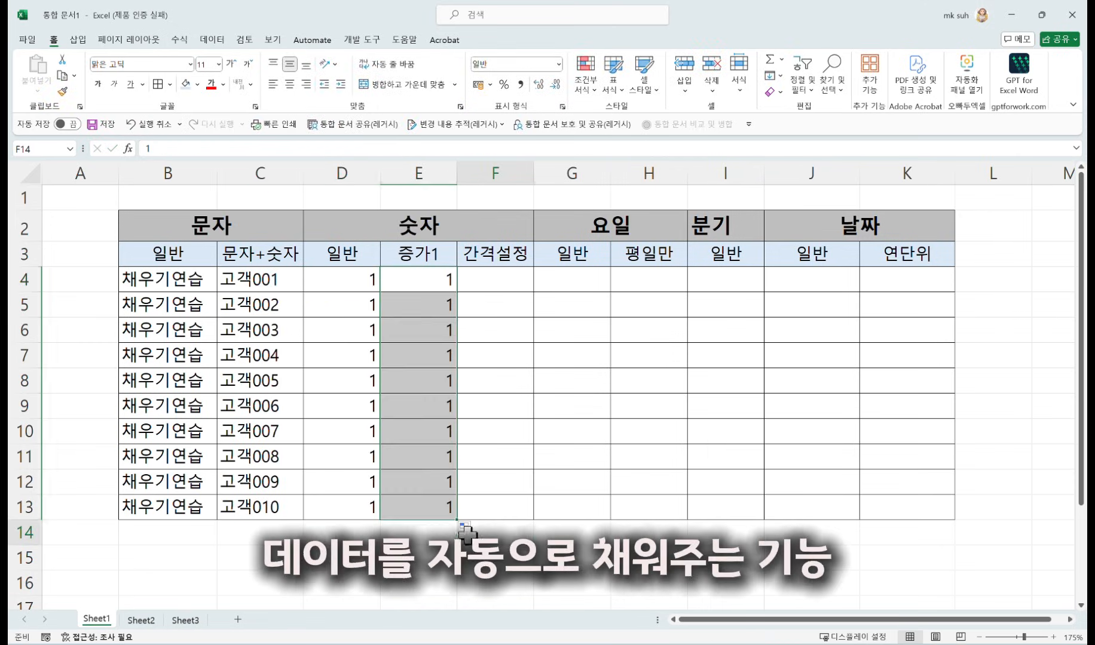
left_click(464, 527)
left_click(489, 561)
- Enter 1 and 11 in F4 and F5 and autofill that interval down to F13
left_click(499, 286)
type("1")
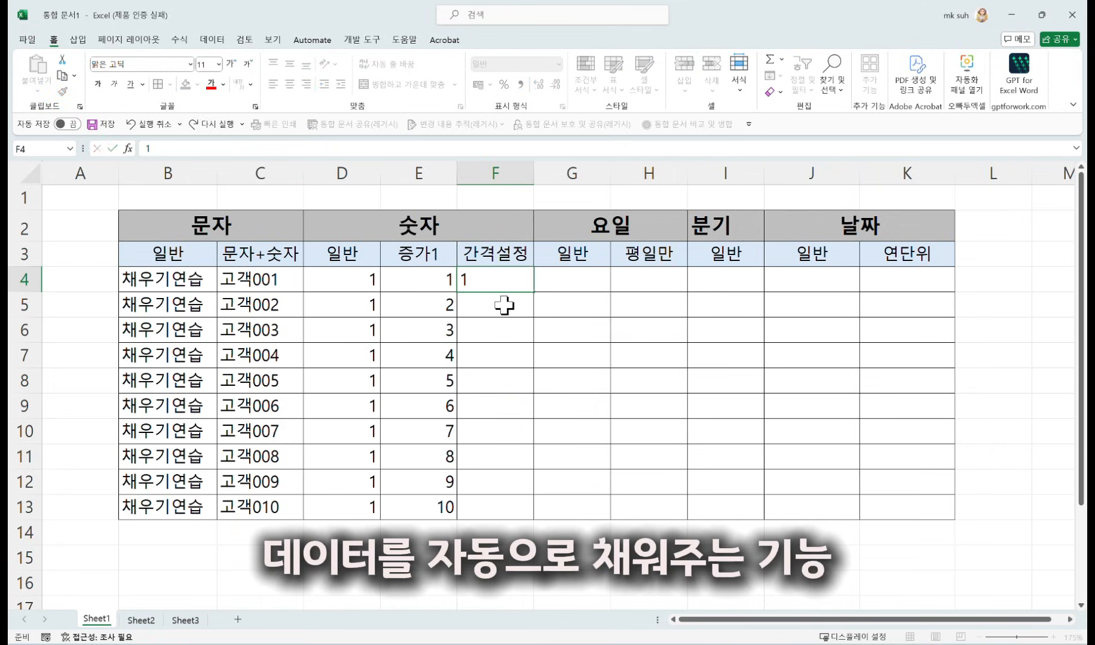
key("Return")
type("11")
left_click_drag(508, 285, 520, 306)
double_click(533, 317)
- Enter 월 in G4 and autofill the days of the week down to G13
left_click(575, 282)
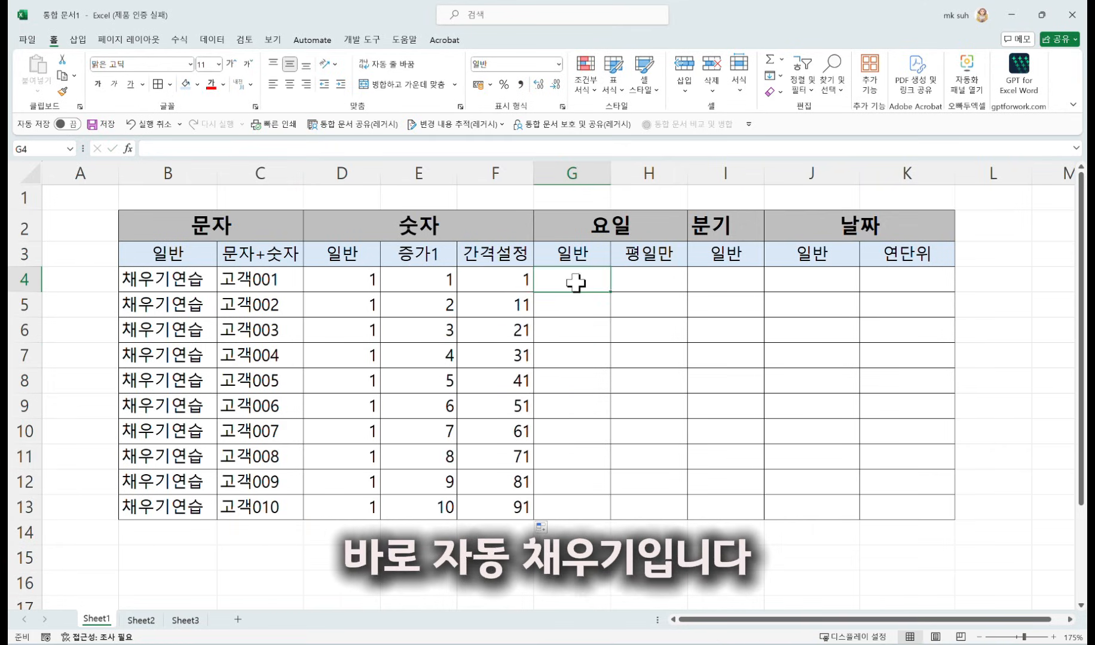
type("월")
key("ctrl+Return")
double_click(610, 291)
- Enter 월 in H4 and autofill down to H13 with weekdays only
left_click(651, 278)
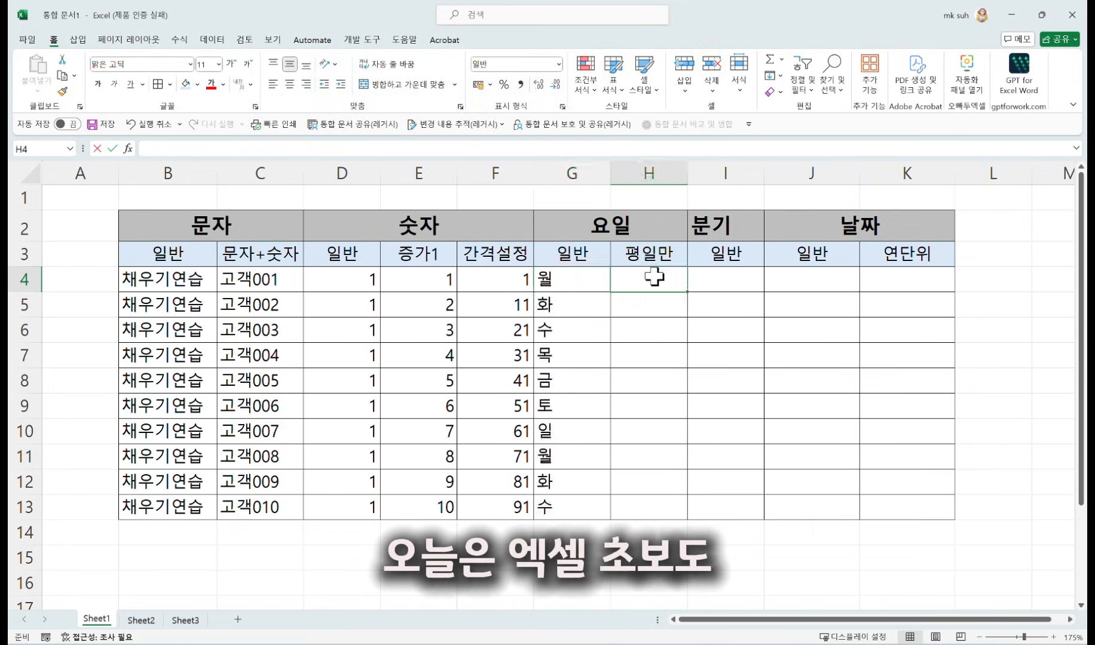
type("월")
key("ctrl+Return")
double_click(687, 292)
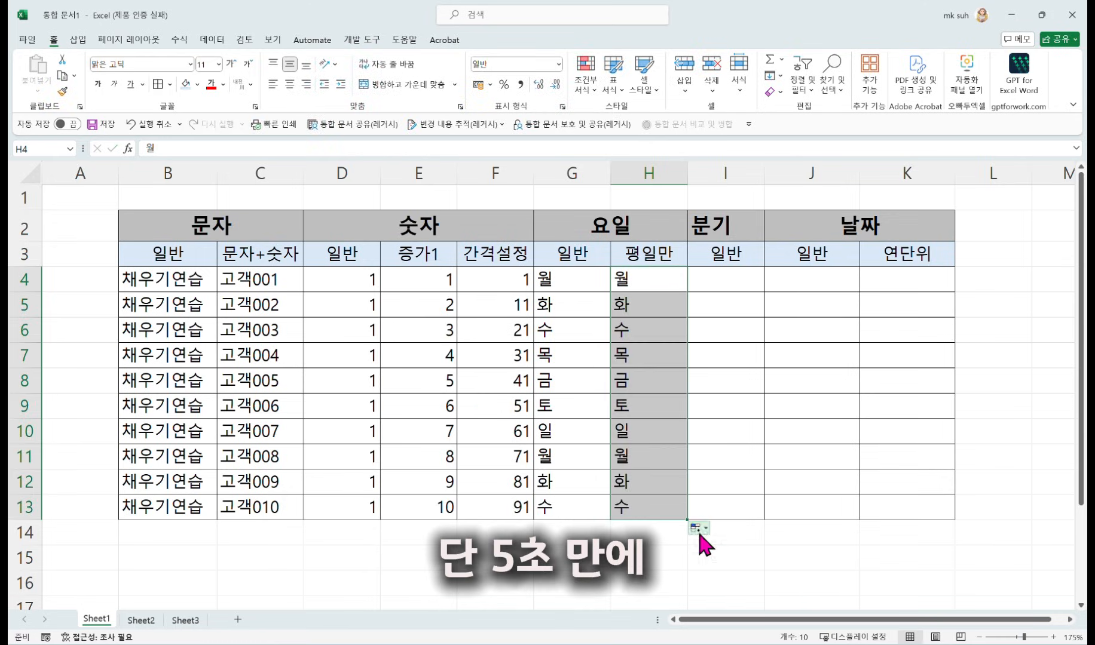
left_click(694, 527)
left_click(757, 623)
- Enter 1사분기 in I4 and autofill the quarters down to I13
left_click(717, 286)
type("1사분기")
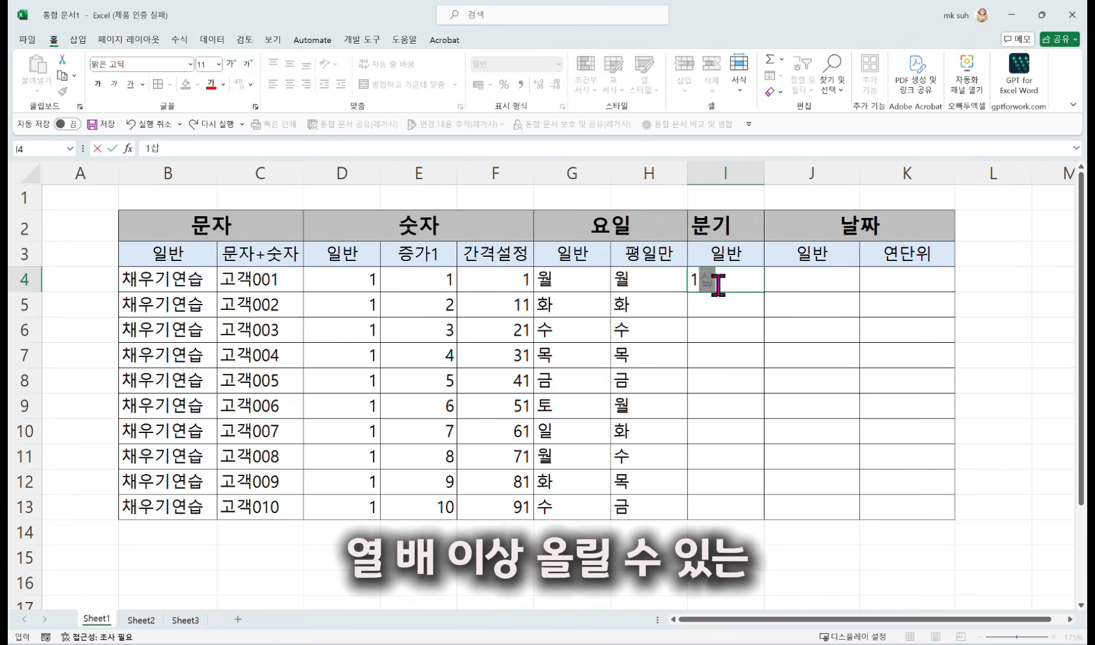
key("ctrl+Return")
double_click(764, 292)
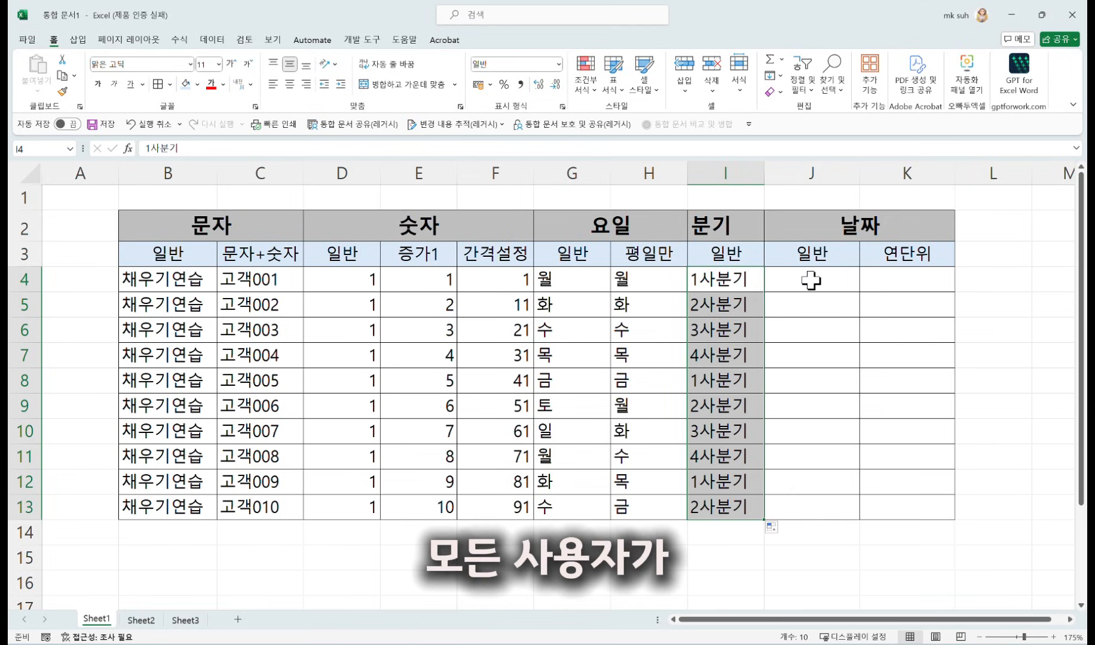
- Enter the date 2025-12-04 in J4 and autofill consecutive days down to J13
left_click(794, 278)
type("2025-12-04")
key("ctrl+Return")
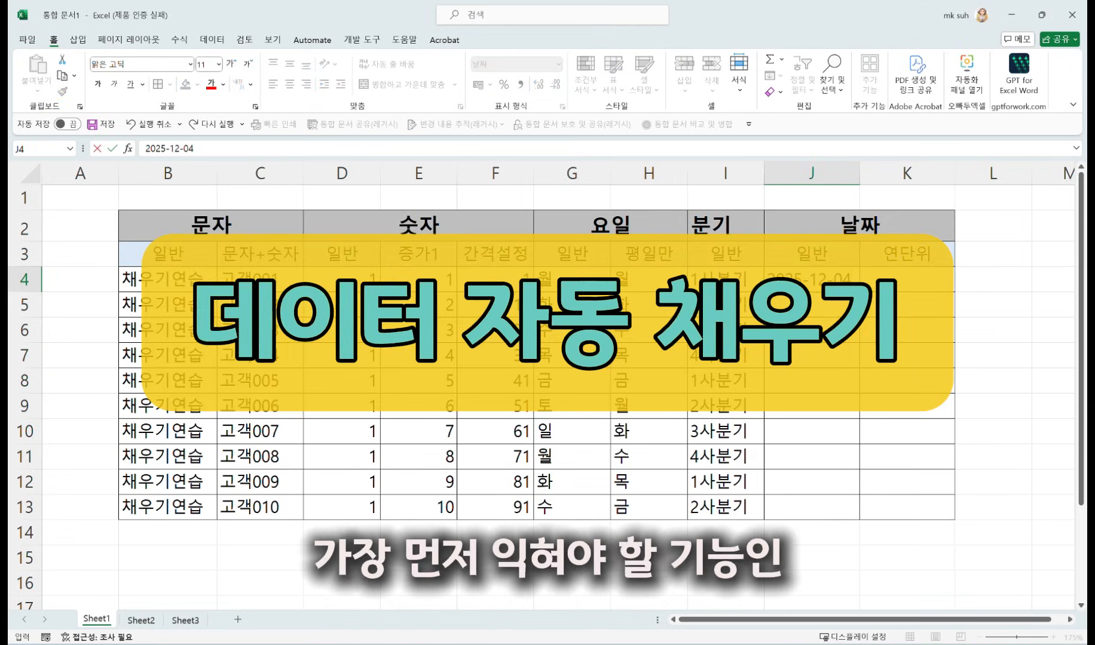
double_click(859, 293)
- Enter the date 2025-12-04 in K4 and autofill the 연단위 column down by years
left_click(896, 278)
type("2025-12-04")
key("ctrl+Return")
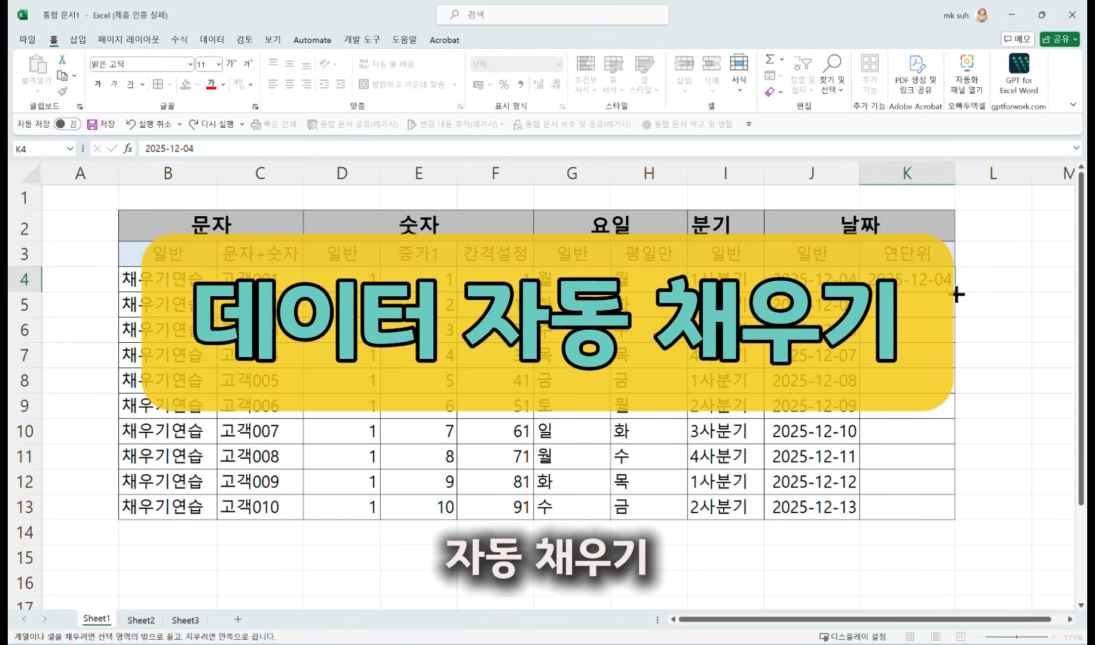
double_click(954, 292)
left_click(961, 527)
left_click(988, 498)
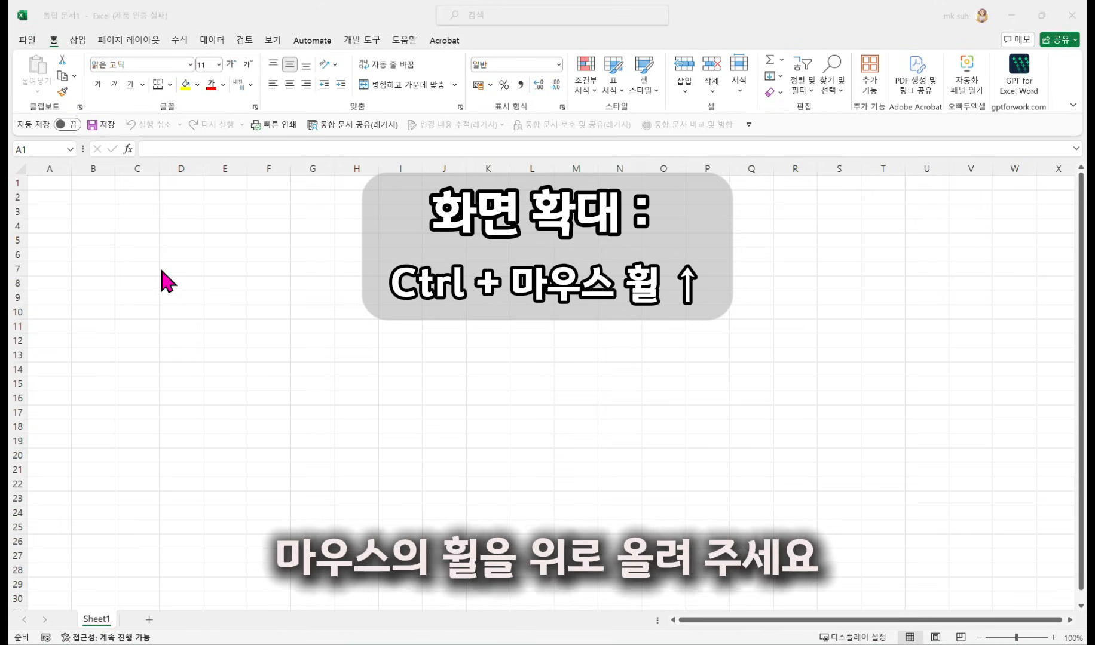
- Enter the heading 문자 in cell B2 of the blank sheet
scroll(161, 272, "up", 4, "ctrl")
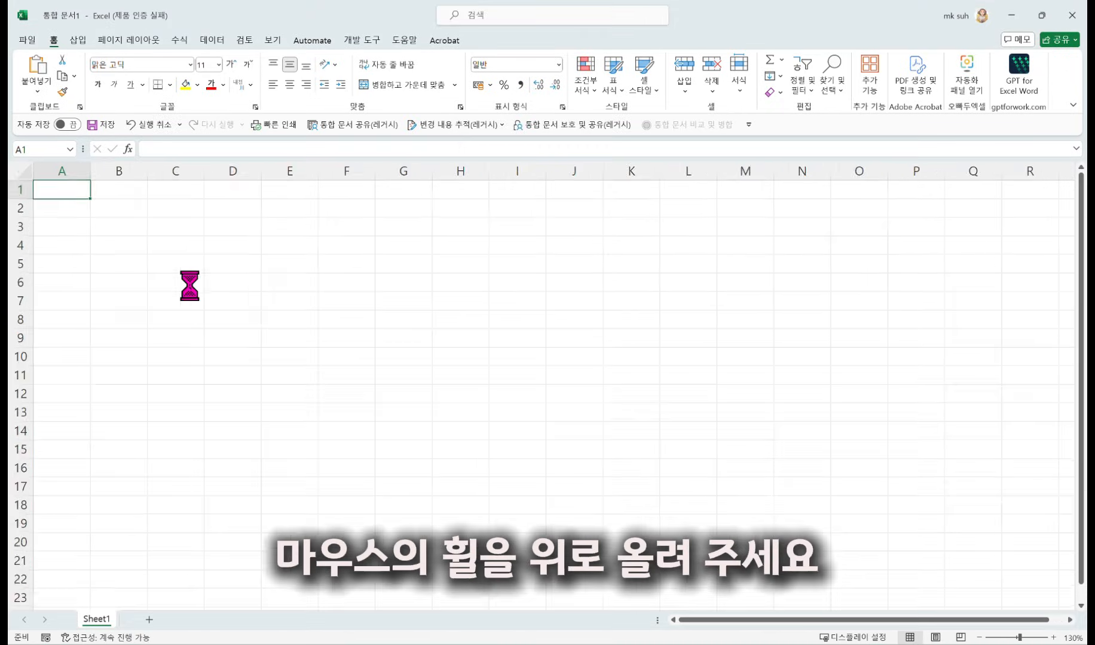
scroll(189, 286, "up", 2, "ctrl")
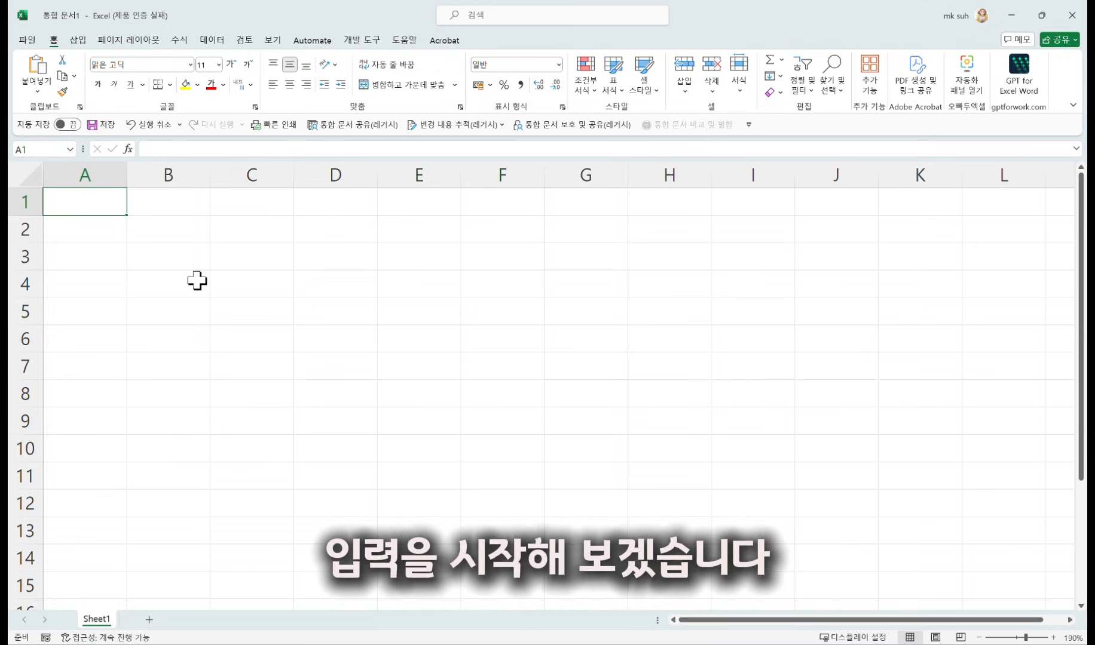
left_click(161, 232)
type("a")
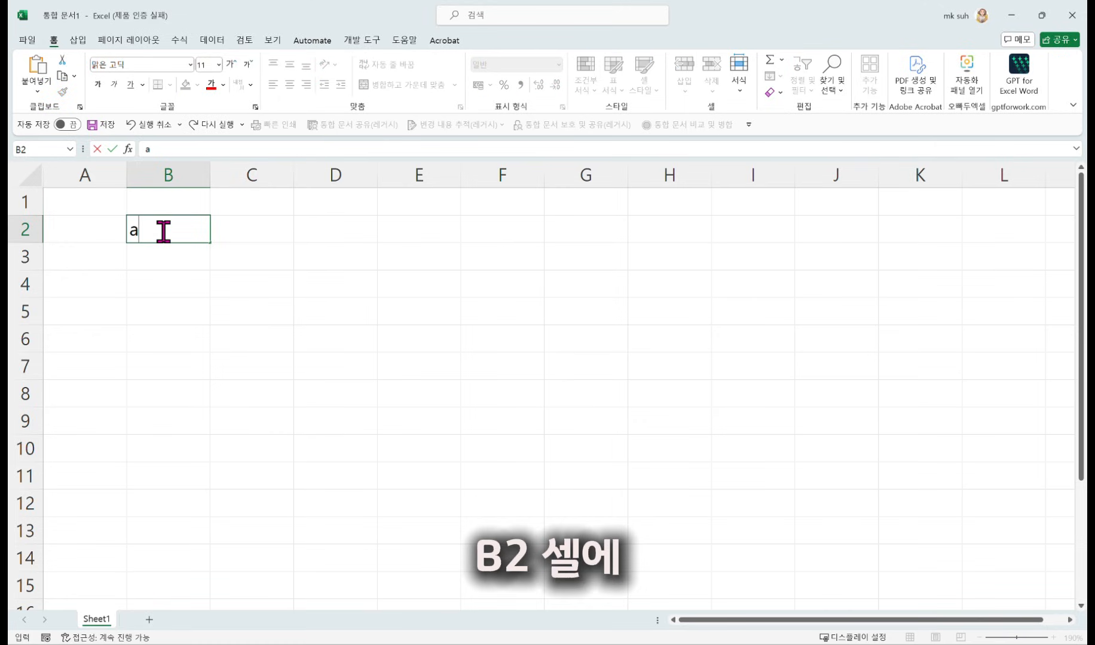
key("BackSpace")
type("문자")
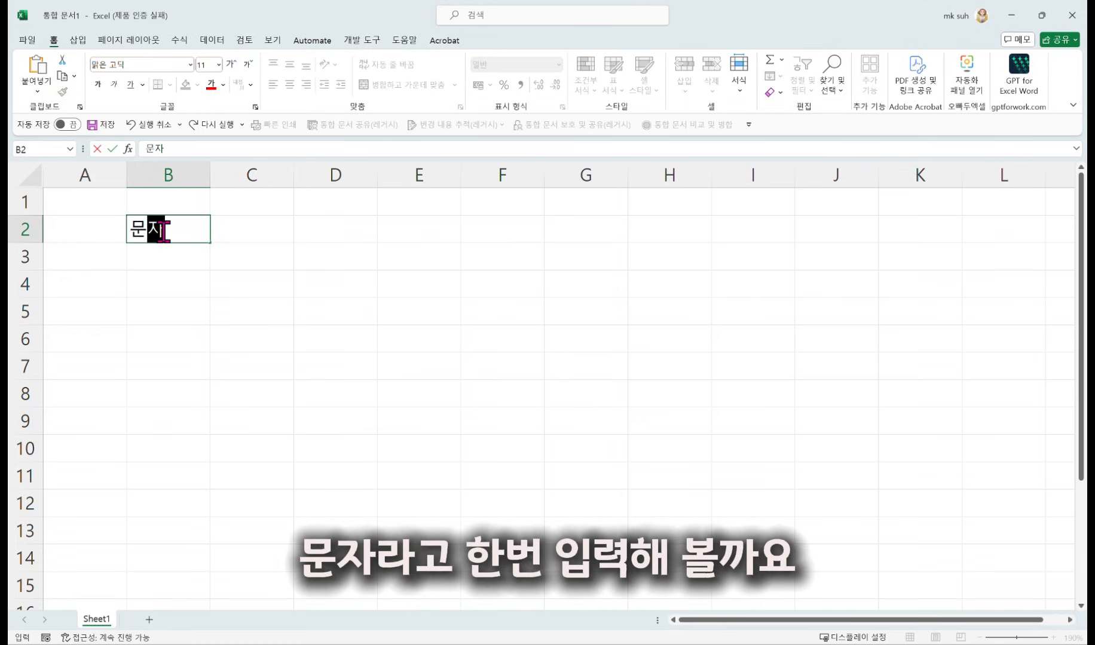
key("Return")
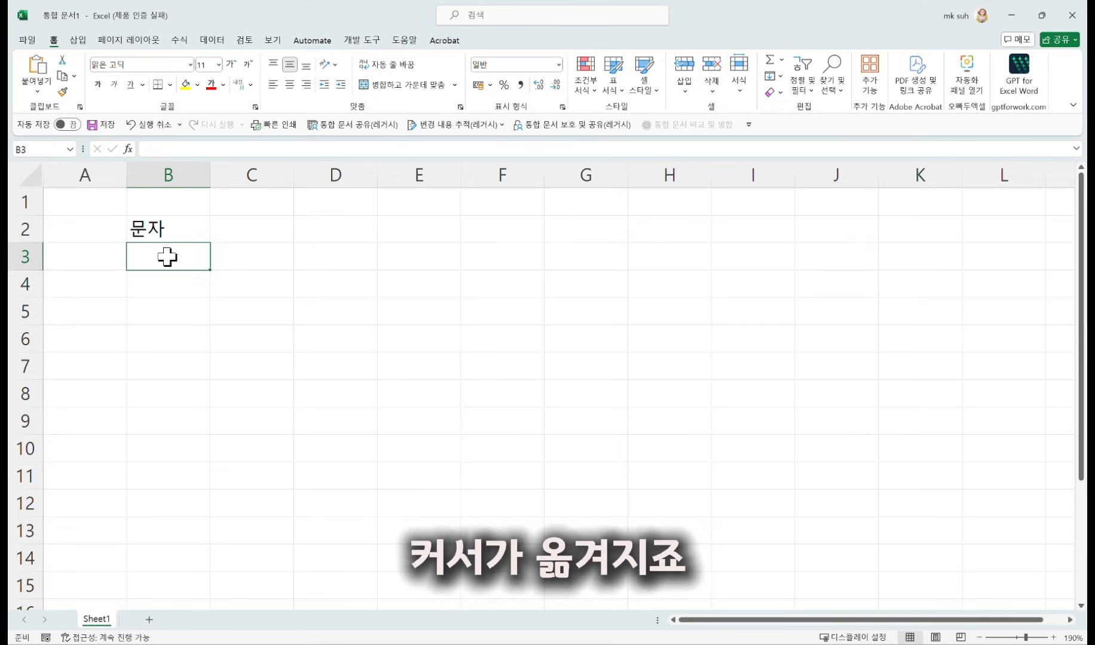
- Enter 자동 채우기 in B3 and autofill it down to B13
type("자동")
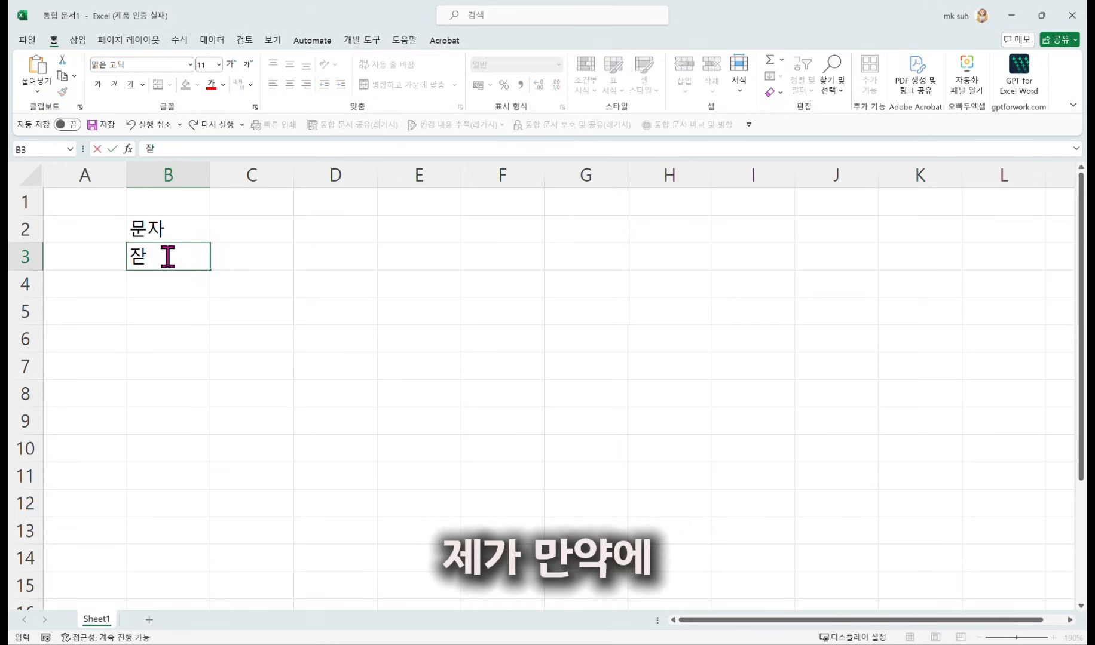
type(" 채우기")
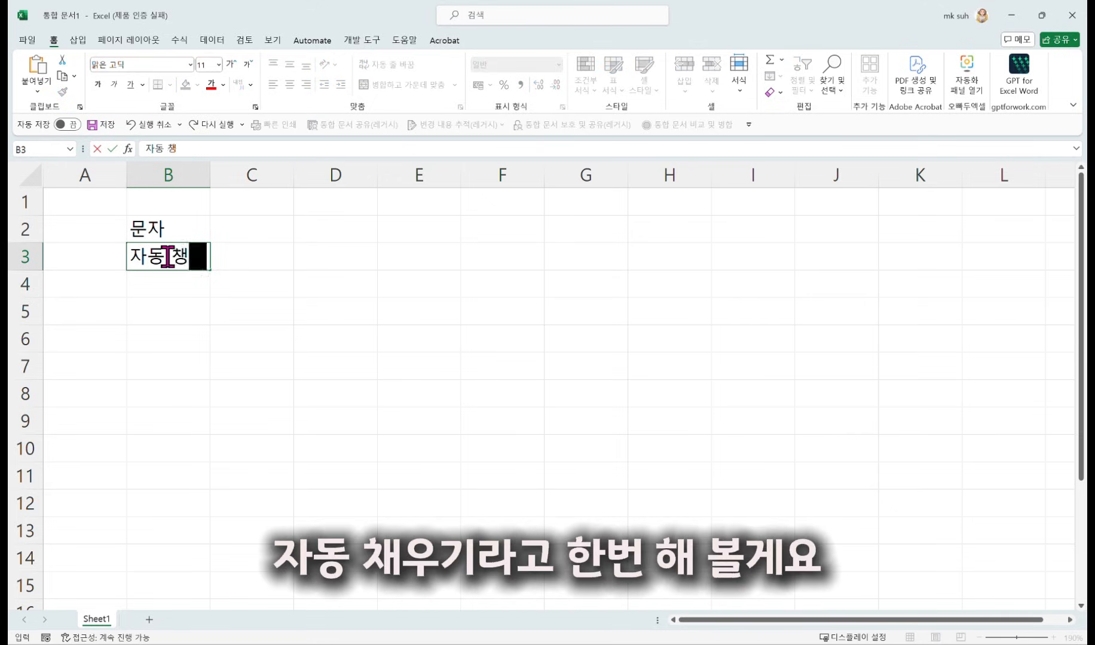
key("Return")
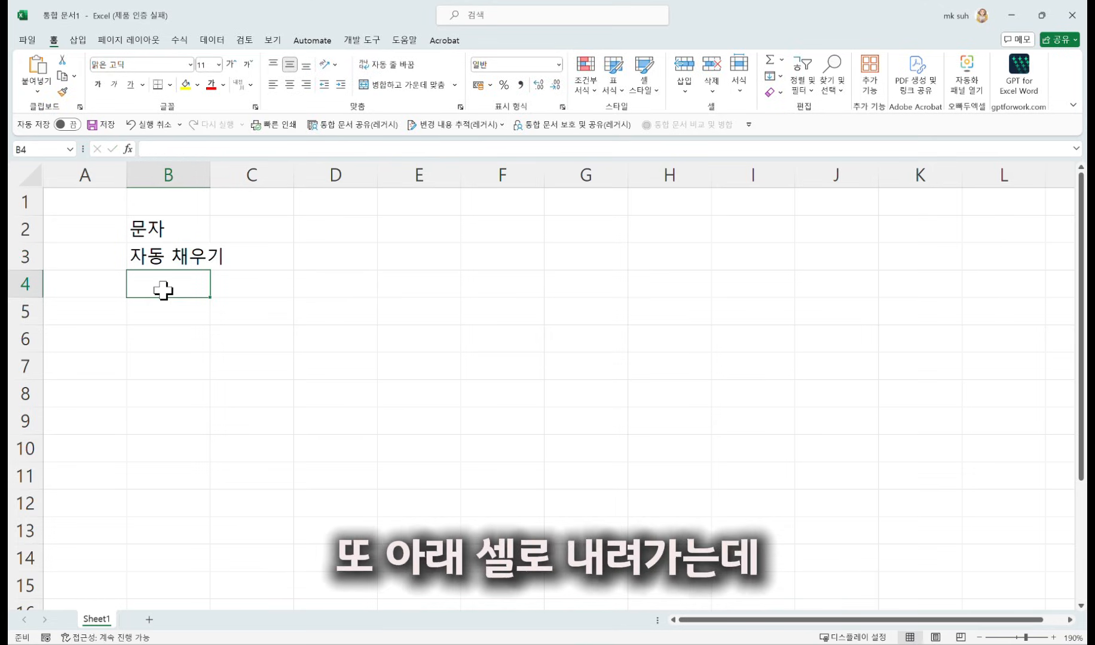
left_click(161, 256)
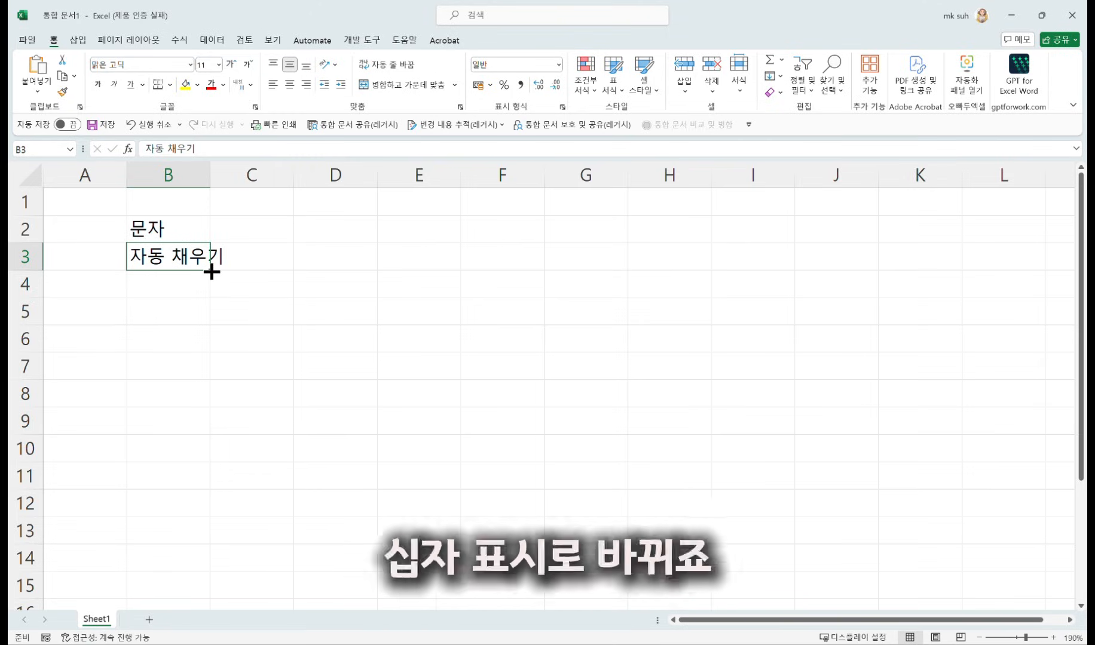
left_click_drag(211, 271, 211, 538)
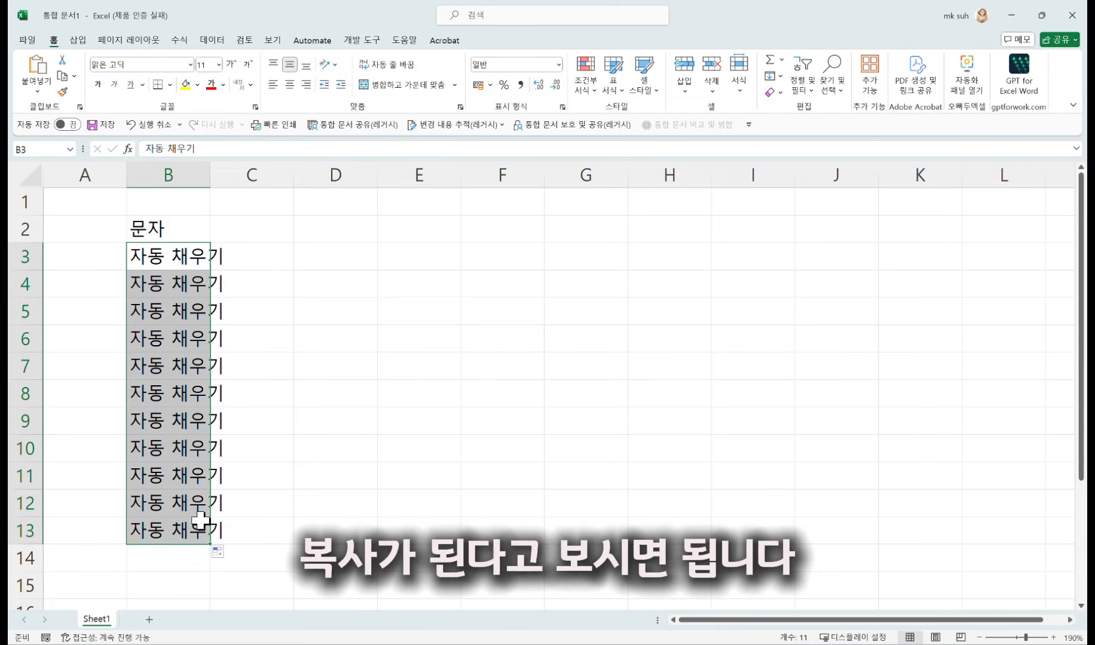
- Widen column B, then autofit its width to the filled text
left_click(168, 257)
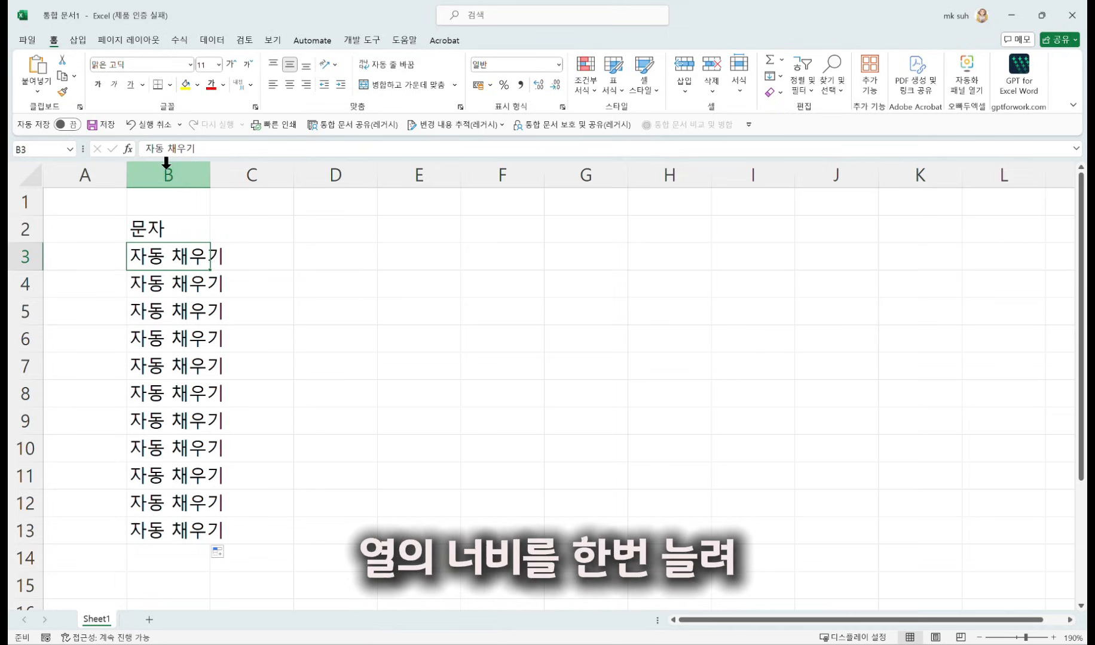
left_click(167, 162)
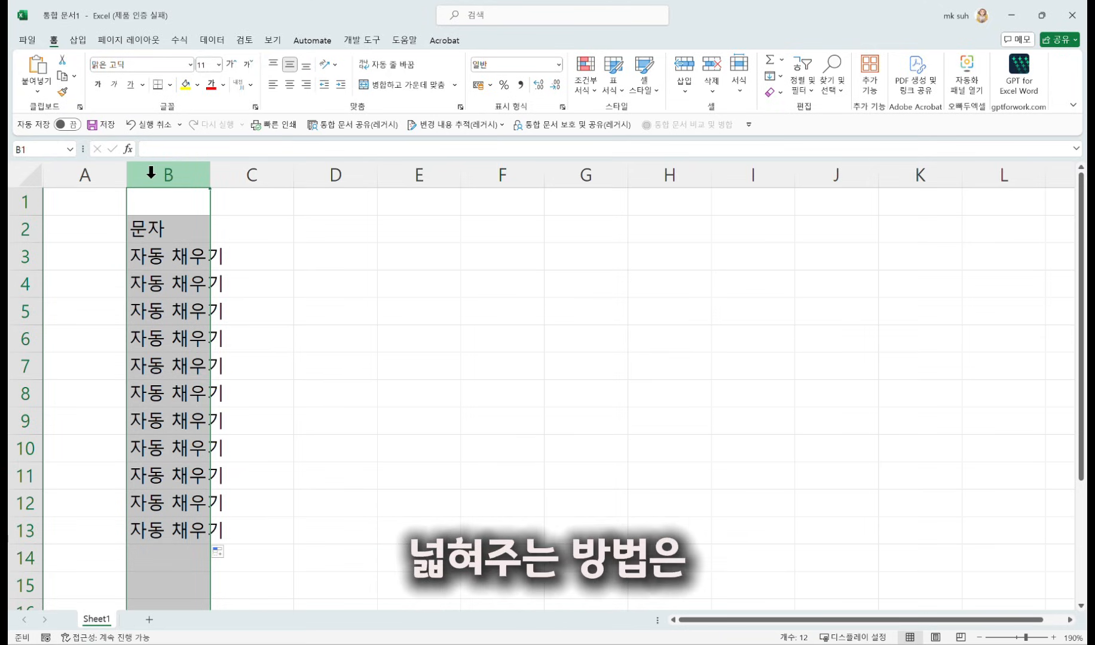
left_click(159, 175)
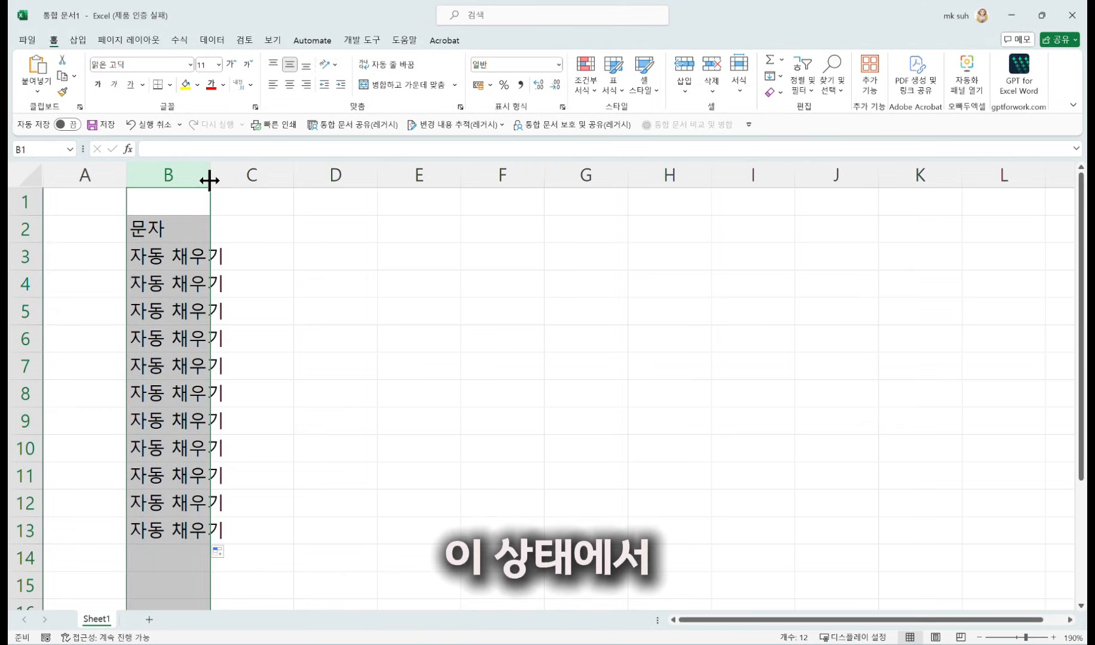
left_click_drag(209, 180, 342, 183)
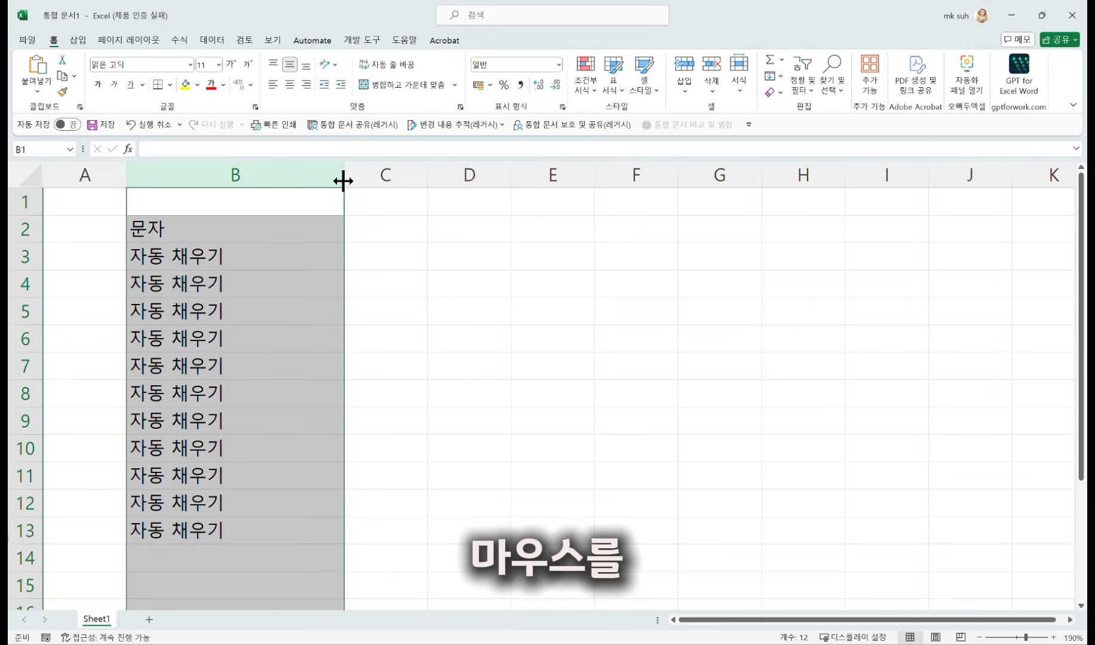
double_click(343, 183)
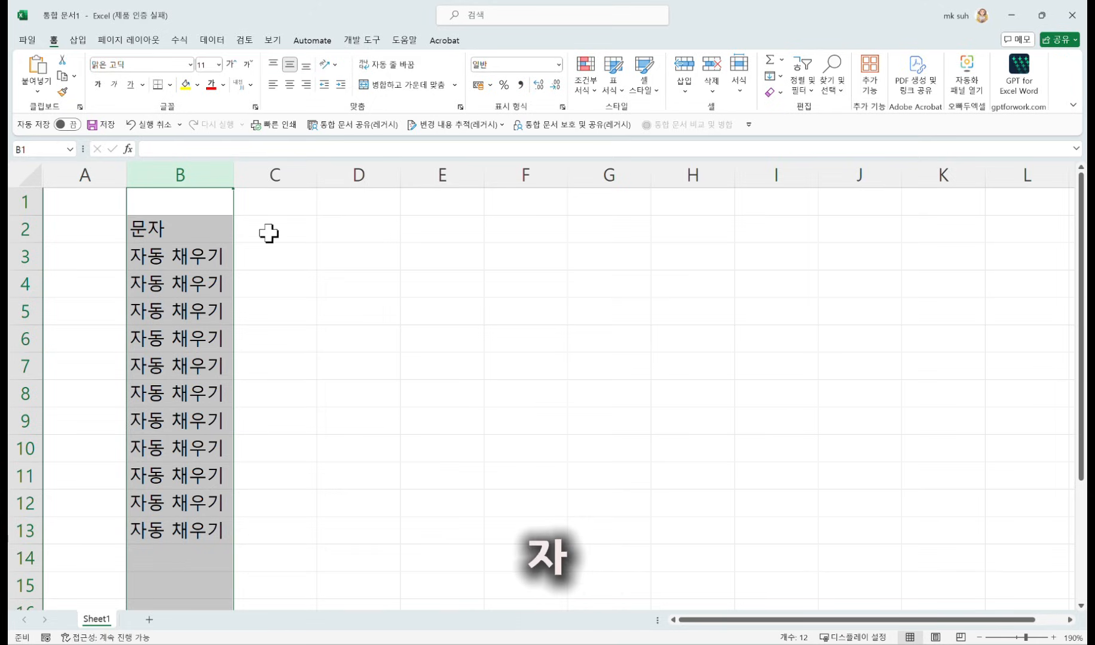
- Enter 고객001 in C3 and autofill the numbered text down to C13
left_click(267, 257)
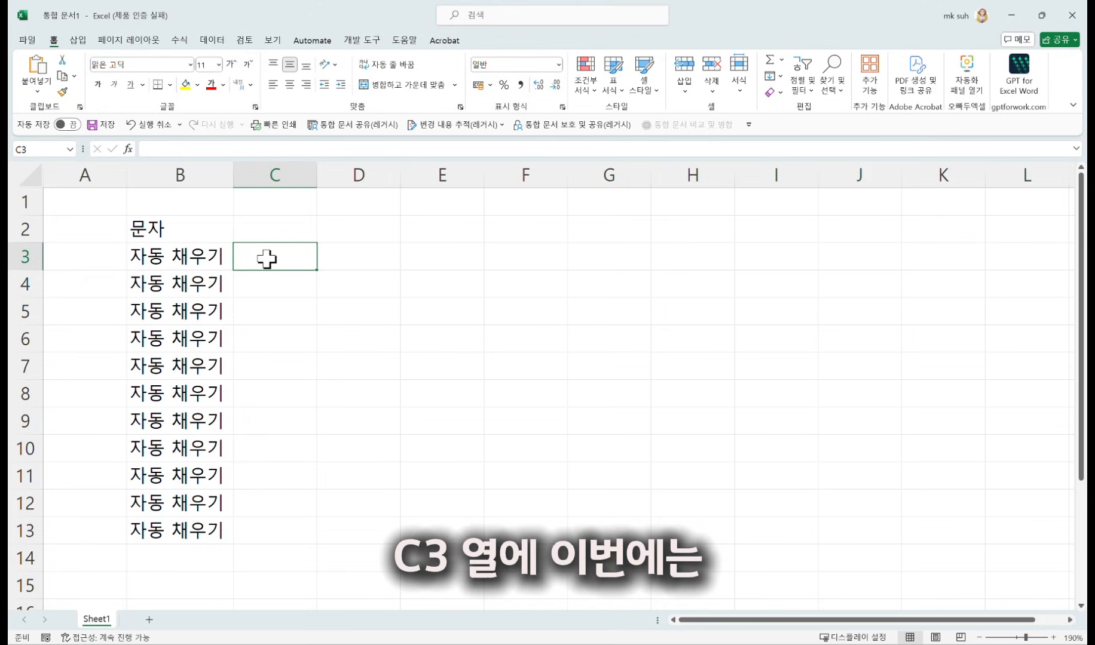
type("곡")
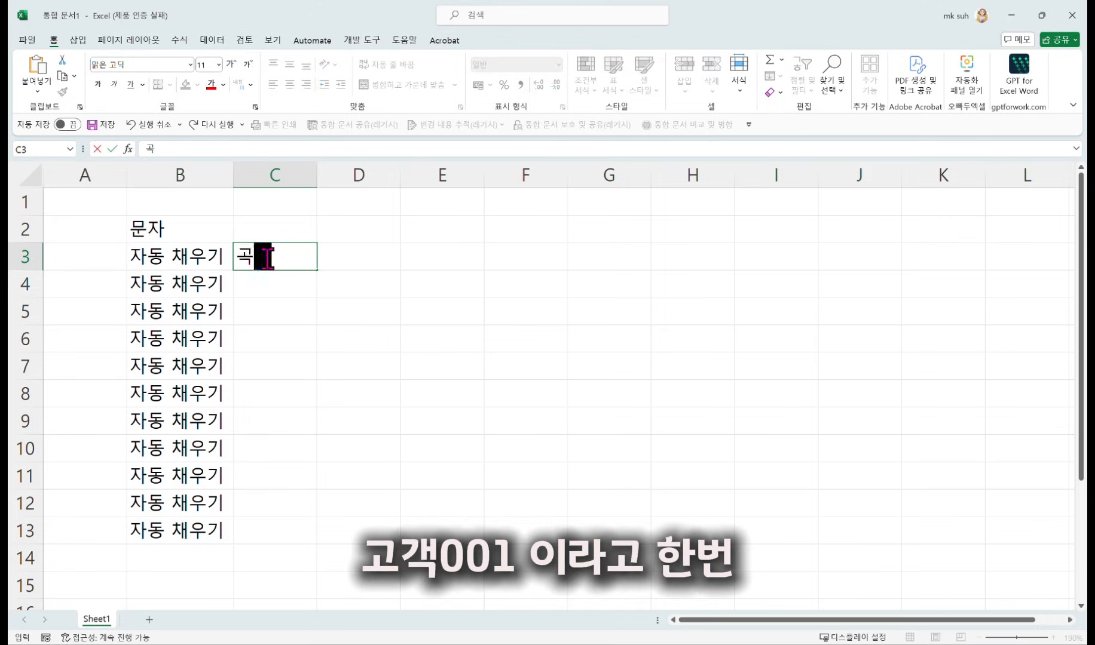
type("객00")
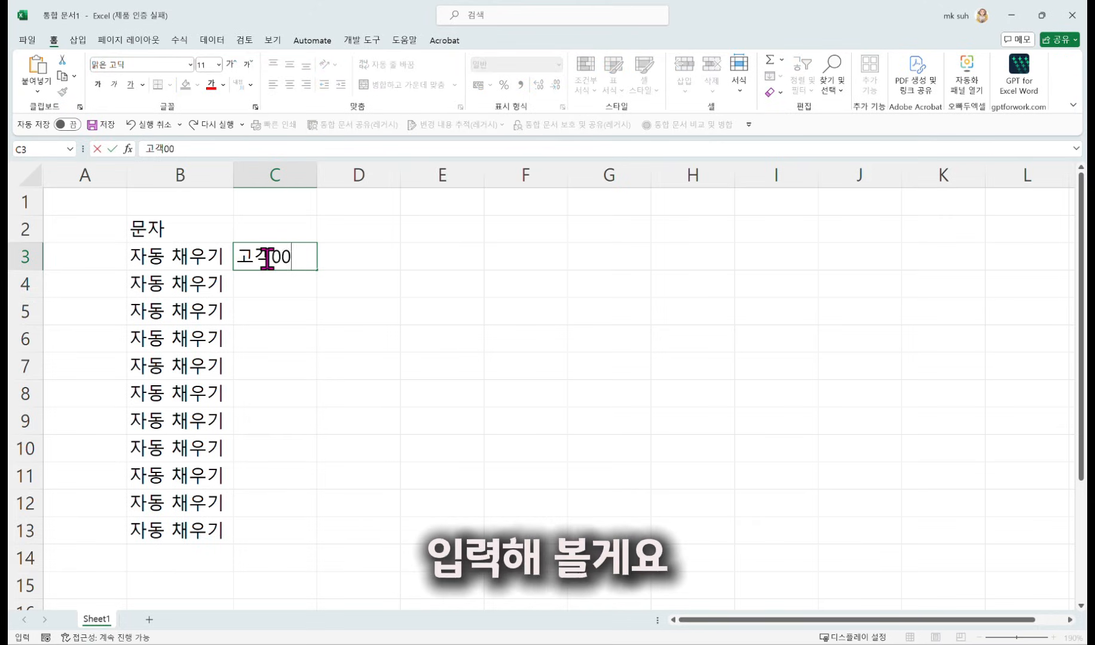
type("1")
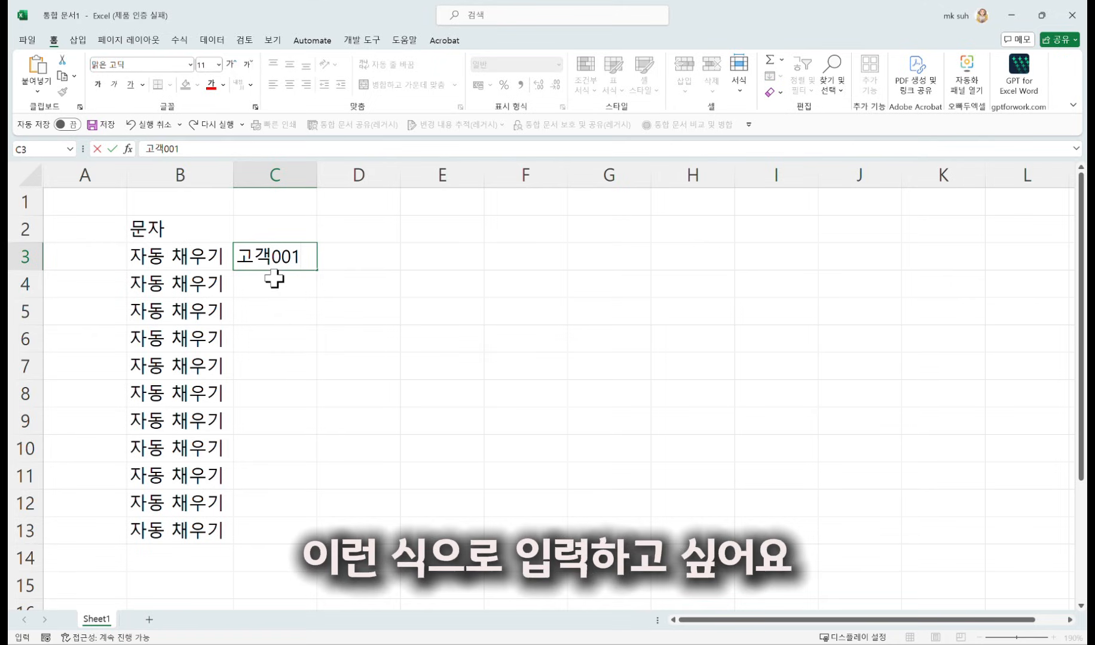
key("ctrl+Return")
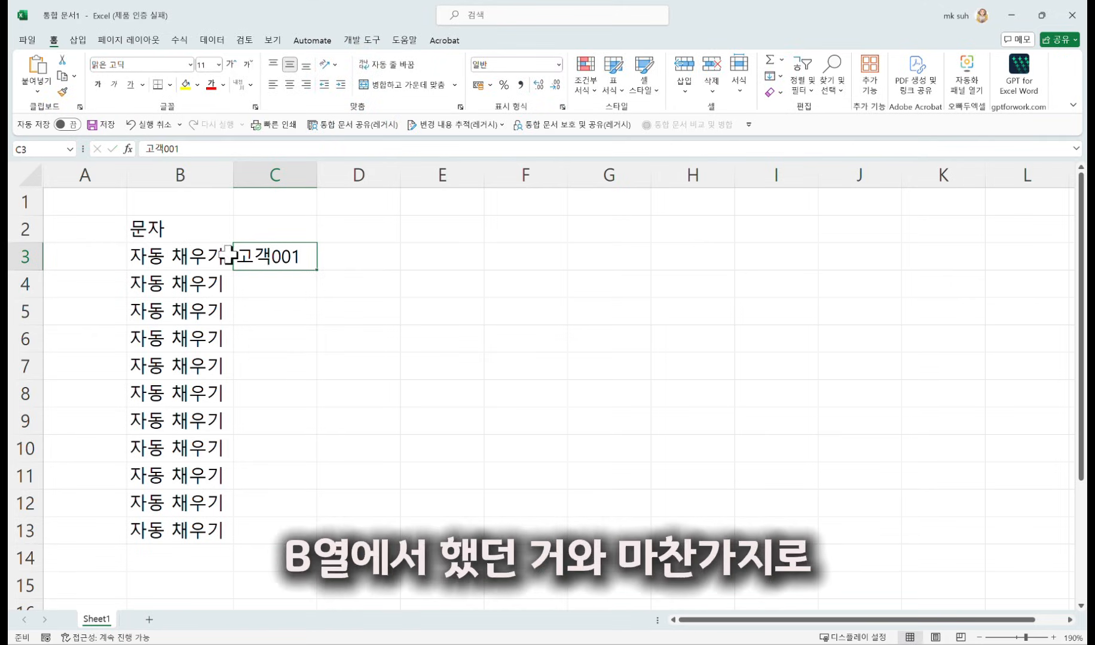
left_click_drag(317, 270, 317, 270)
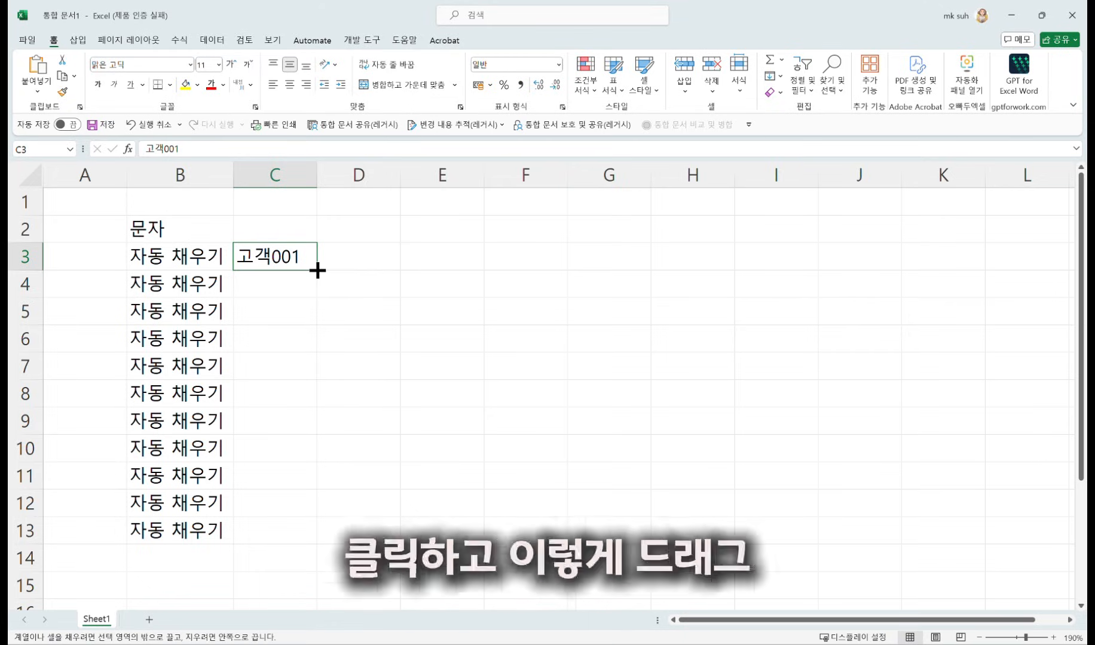
mouse_move(318, 271)
left_mouse_down()
mouse_move(314, 357)
mouse_move(320, 275)
left_mouse_up()
left_click_drag(175, 256, 152, 532)
left_click(281, 256)
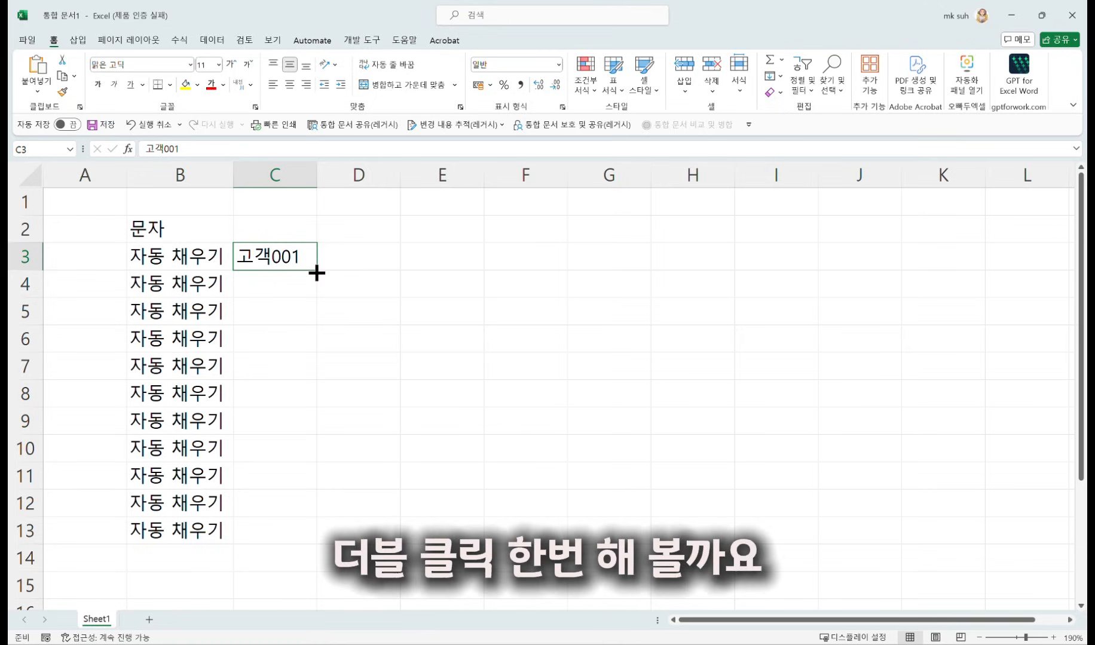
double_click(317, 273)
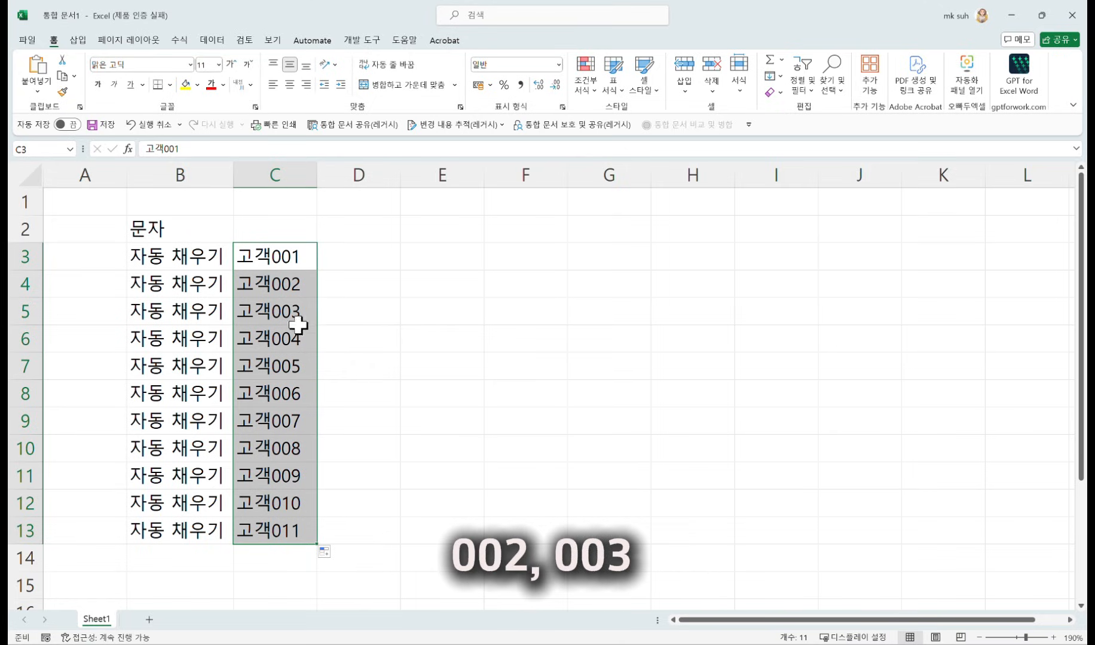
left_click(376, 530)
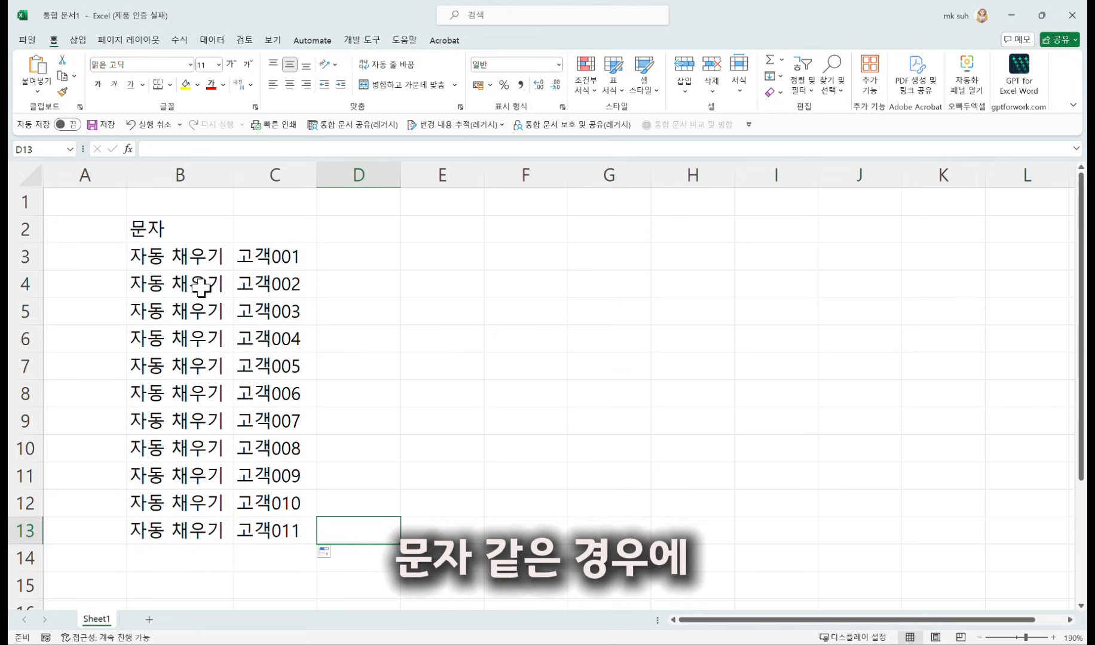
left_click_drag(184, 255, 190, 520)
left_click(280, 254)
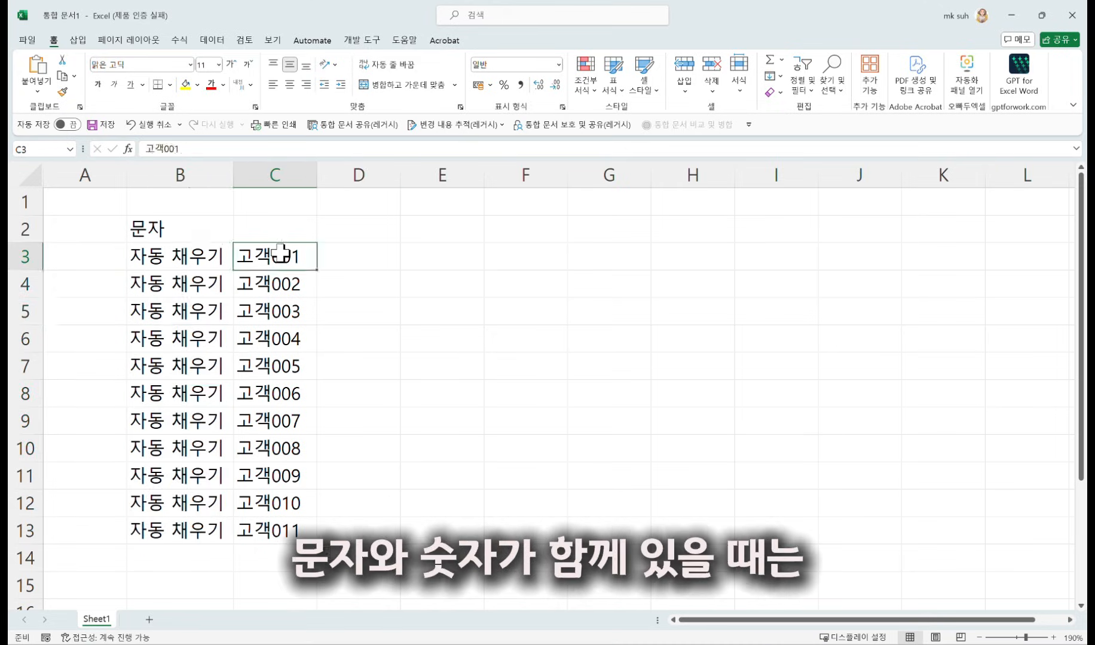
left_click_drag(281, 256, 266, 528)
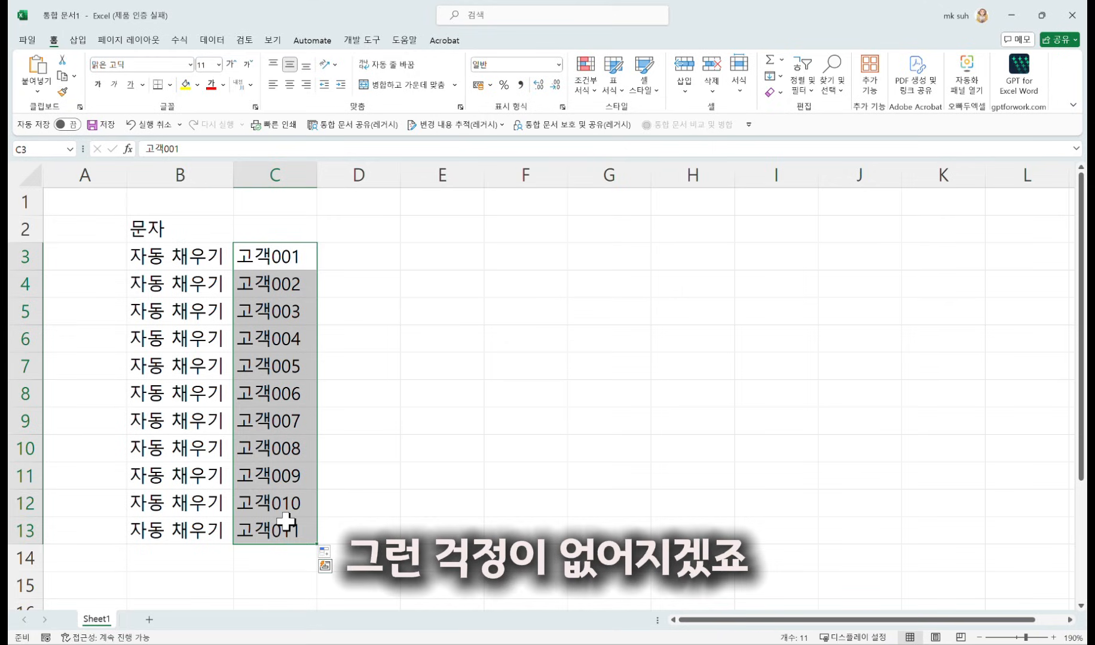
- Enter the heading 숫자 in cell D2
left_click(380, 227)
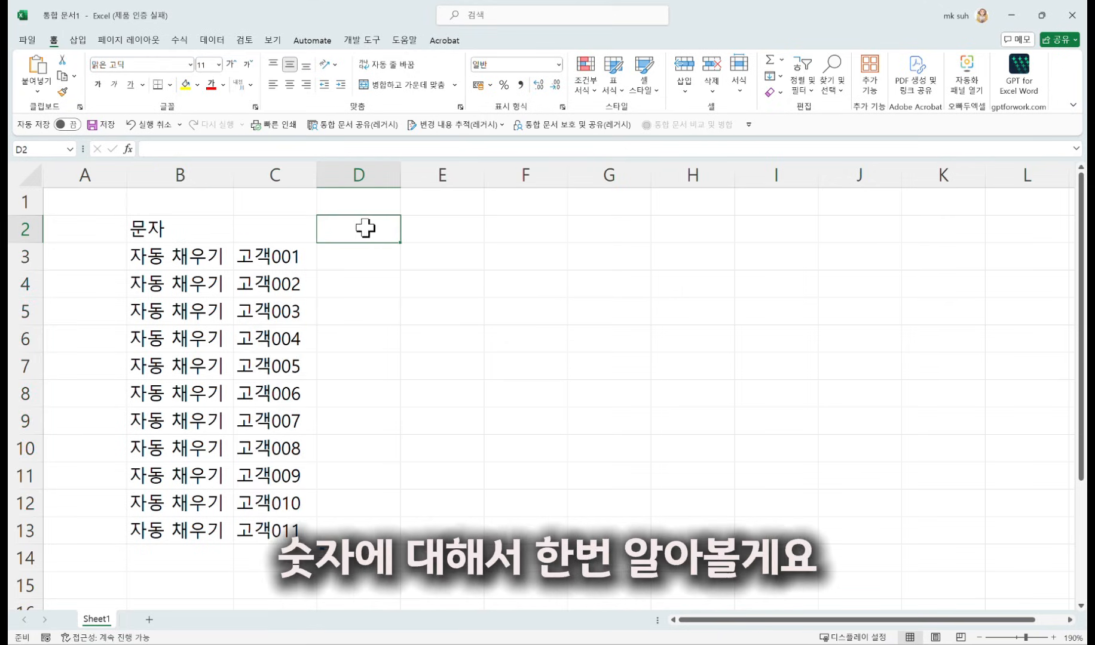
type("수")
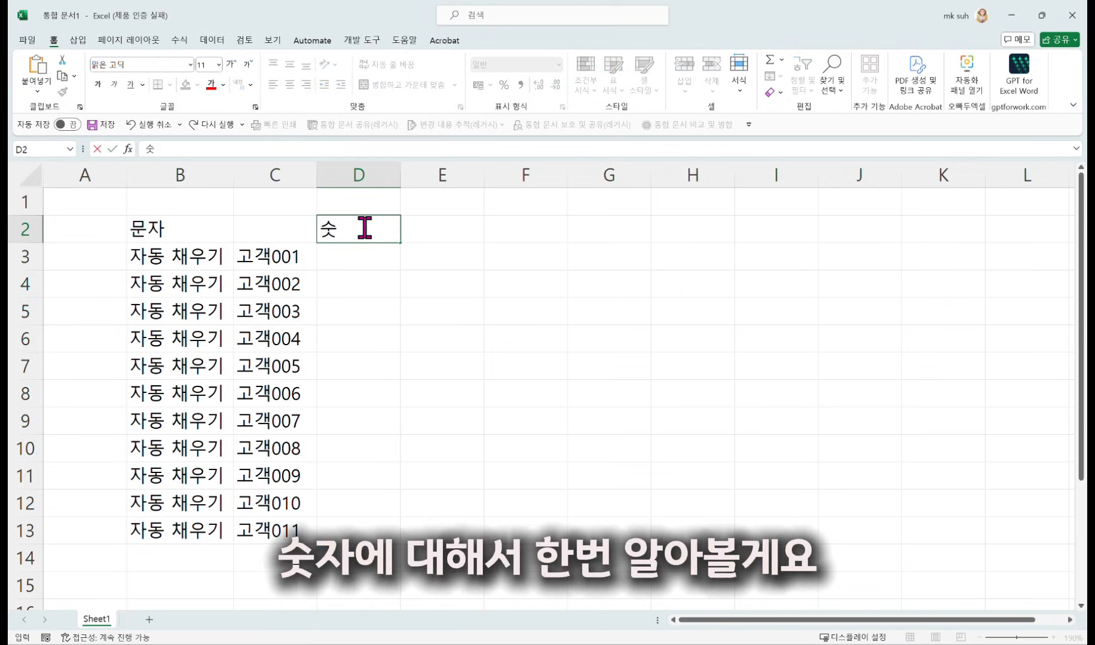
type("자")
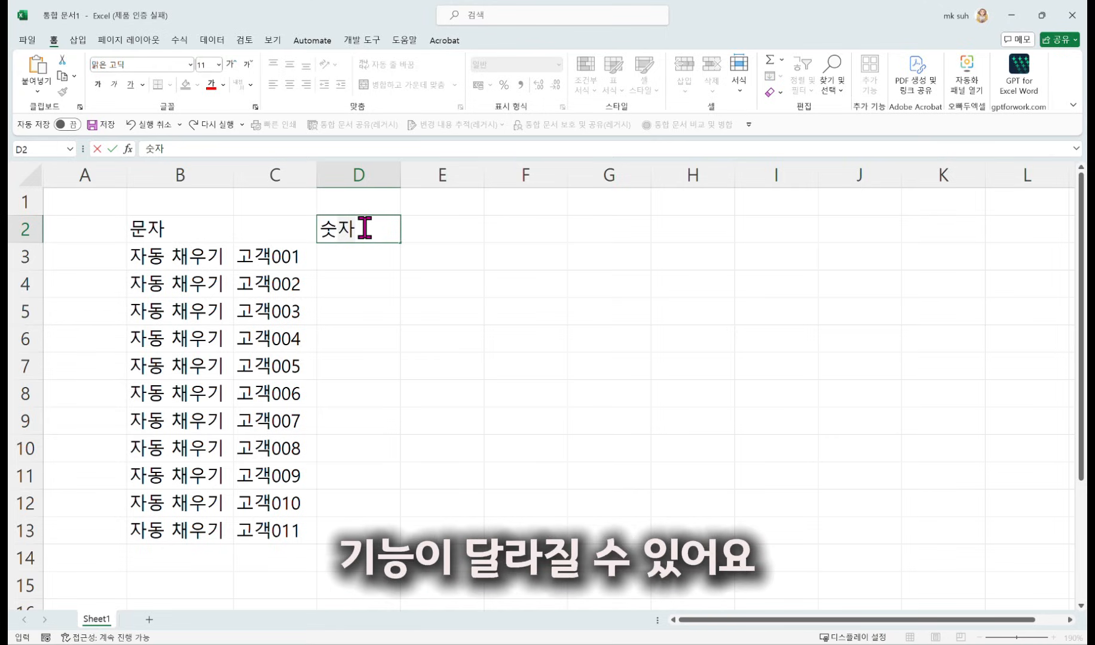
key("Return")
- Enter 1 in D3 and autofill it as plain copies down to D13
type("1")
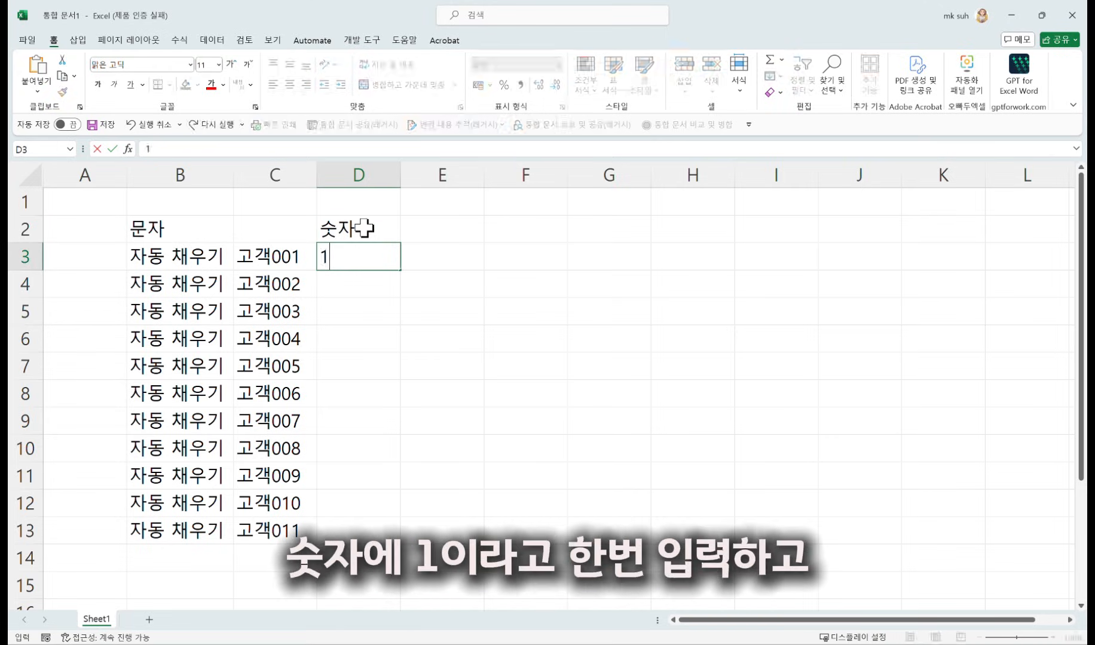
key("ctrl+Return")
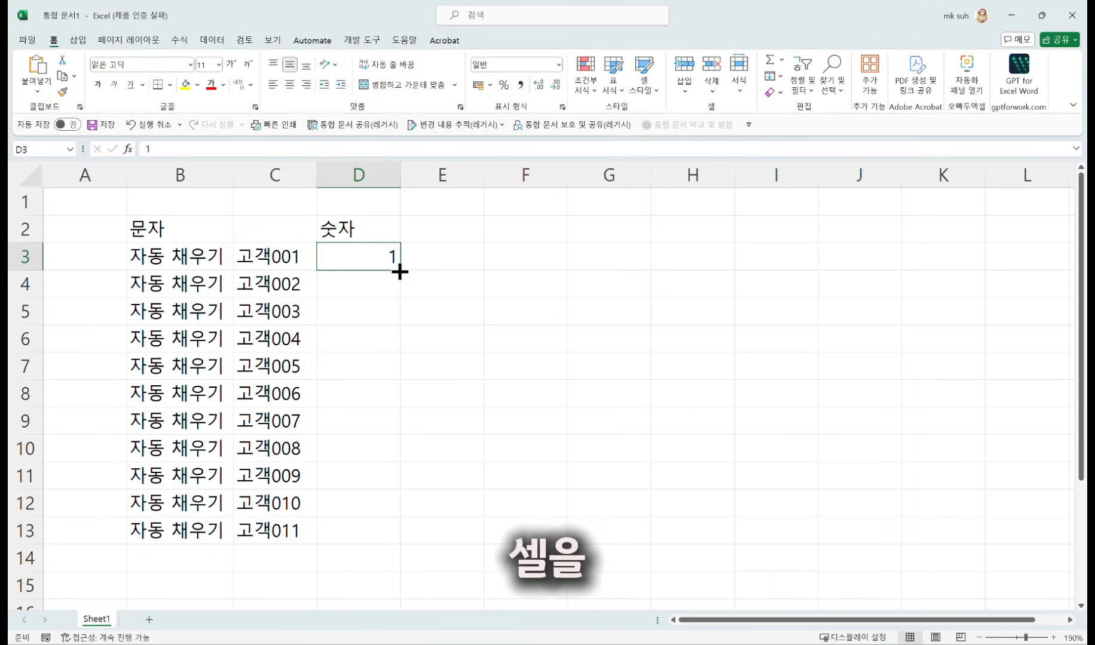
double_click(400, 272)
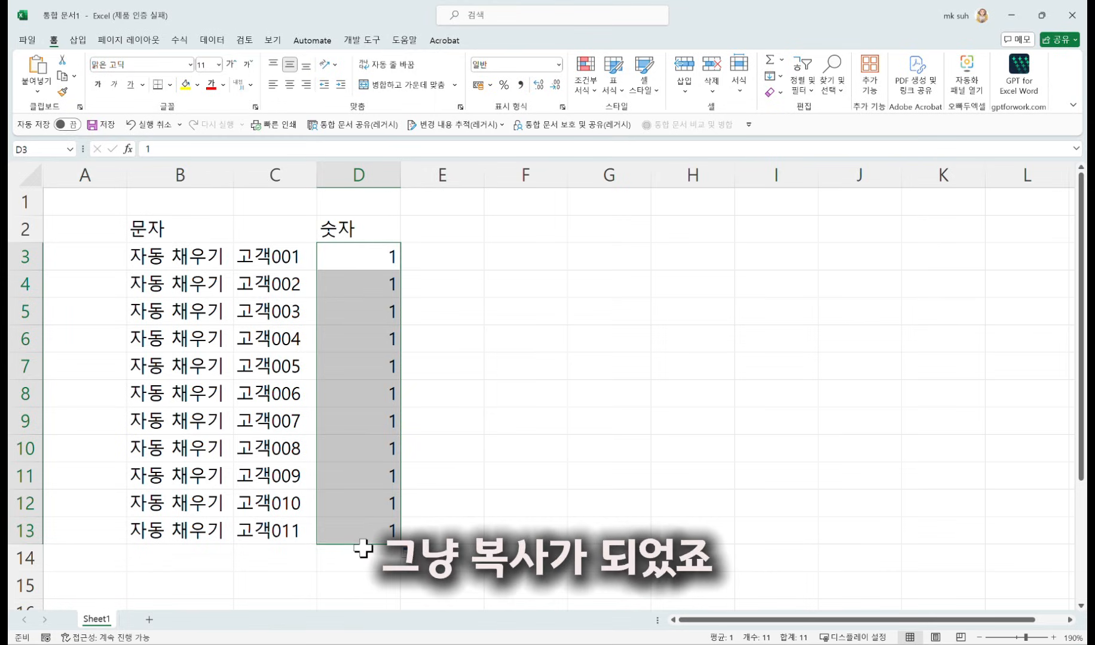
- Enter 1 in E3, autofill down to E13 and change the fill option to 연속 데이터 채우기
left_click(442, 255)
type("1")
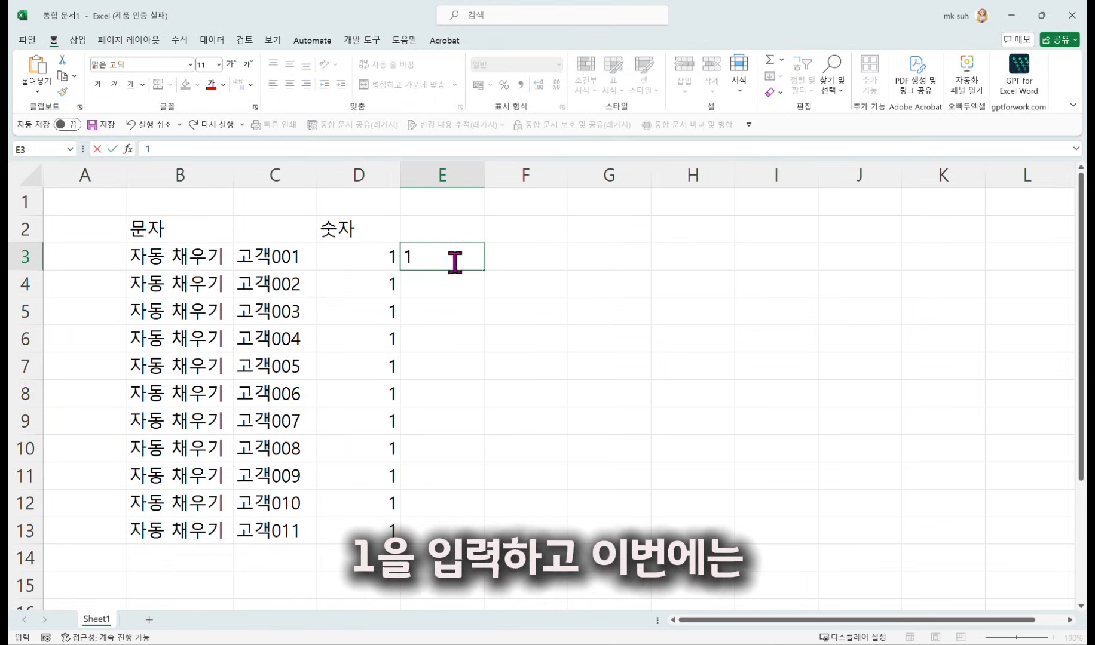
double_click(487, 269)
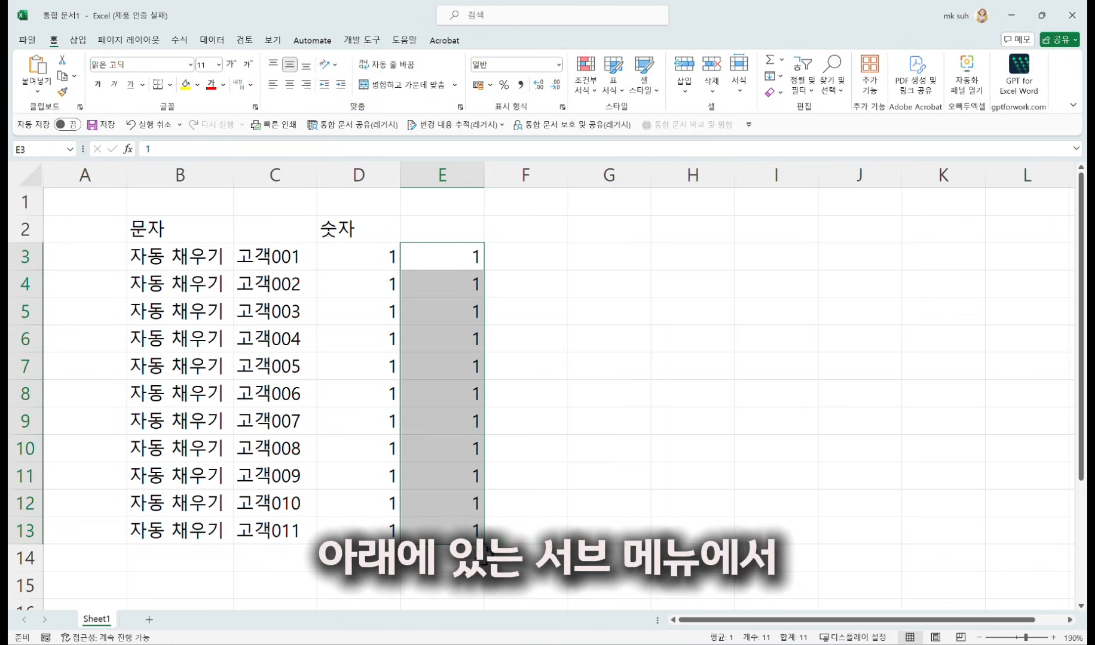
left_click(486, 559)
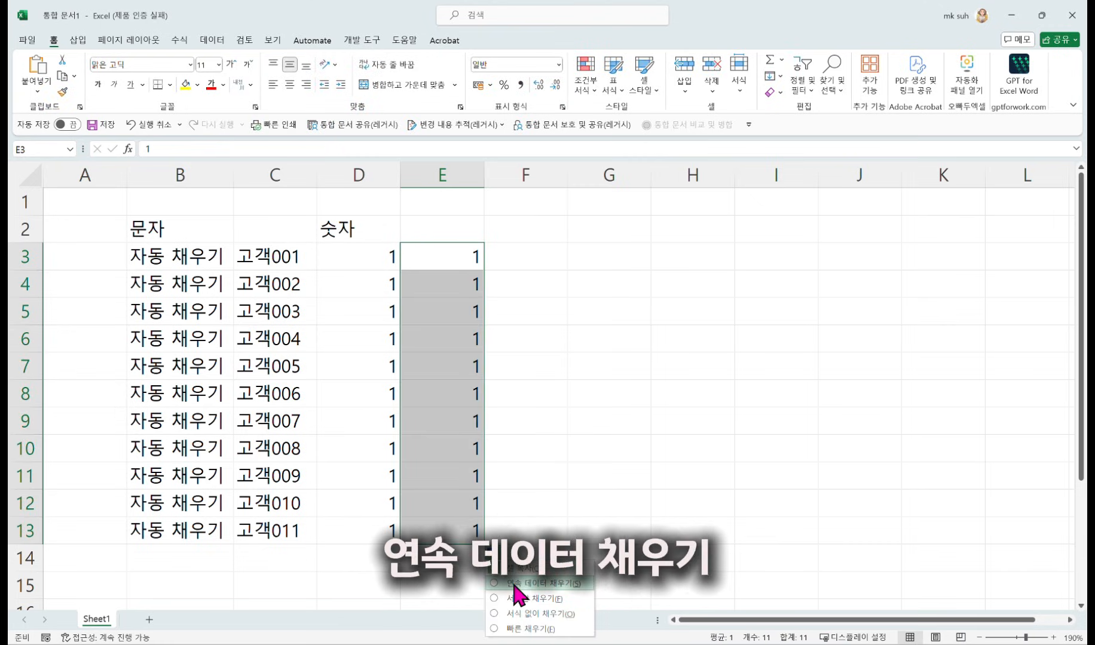
left_click(514, 583)
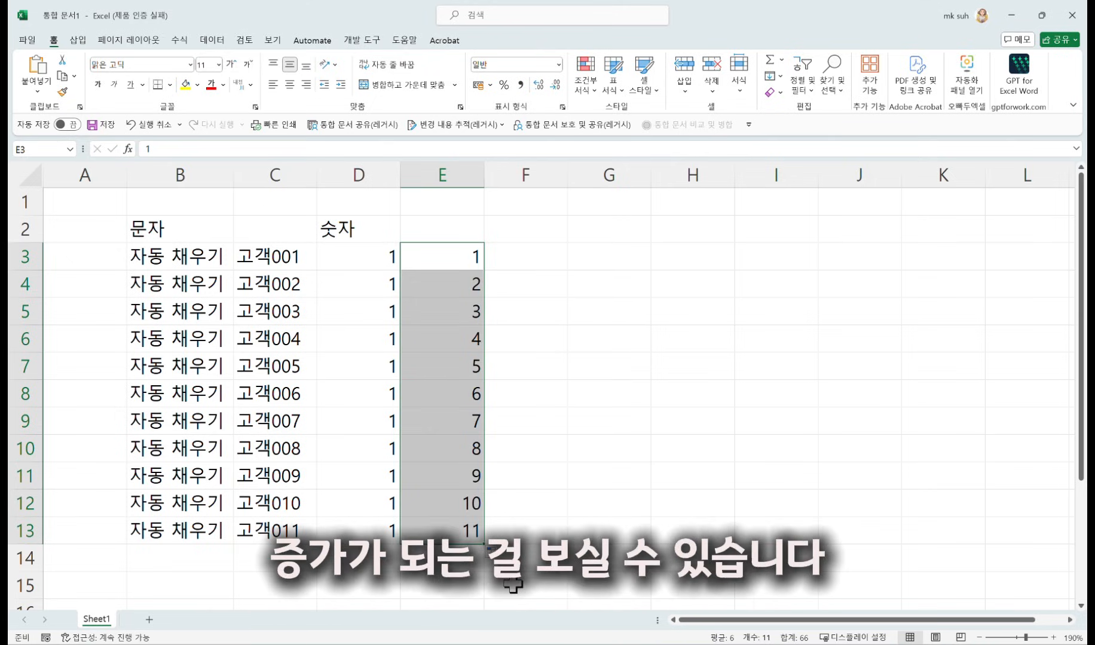
- Enter 1 in F3 and fill it directly as an increasing series down to F13
left_click(524, 259)
type("1")
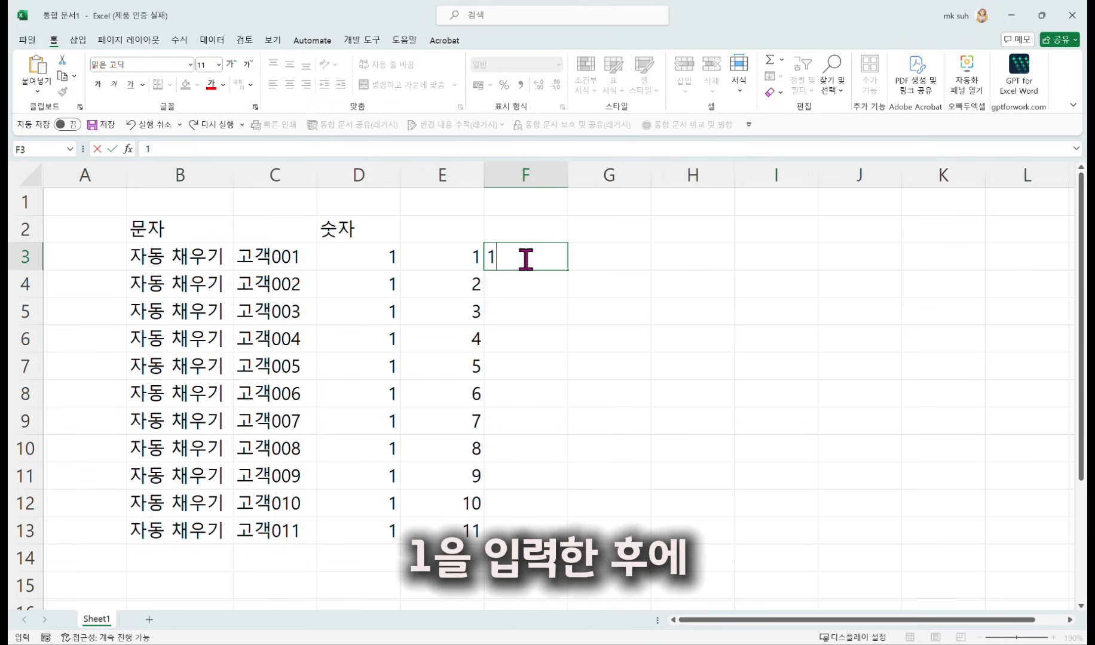
left_click(555, 266)
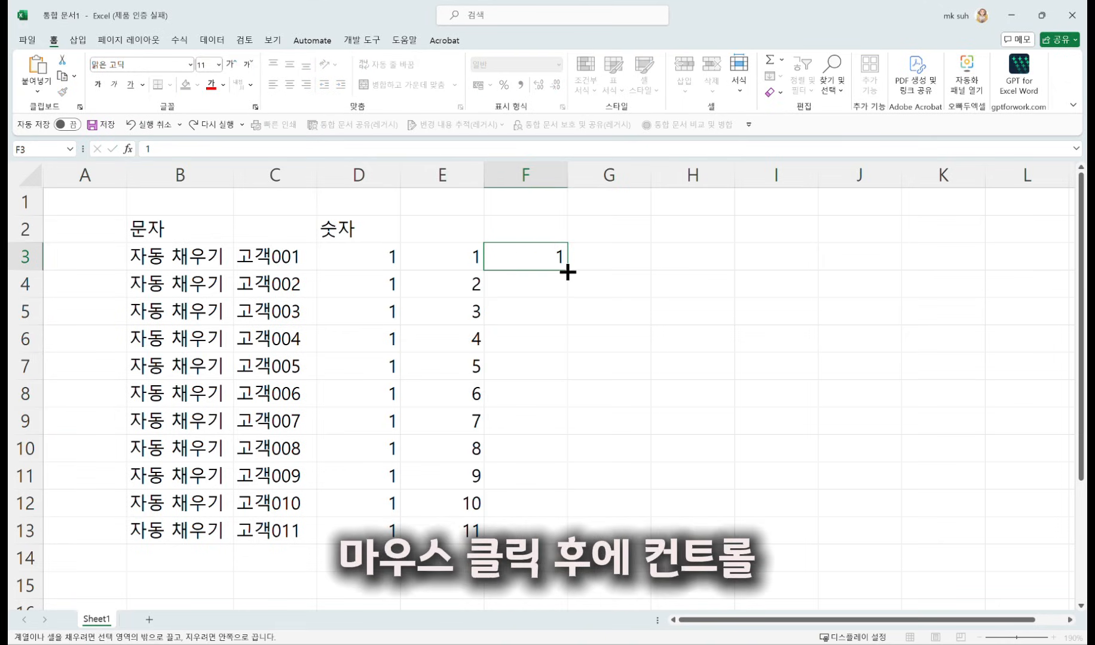
key("ctrl")
left_click_drag(567, 272, 547, 531)
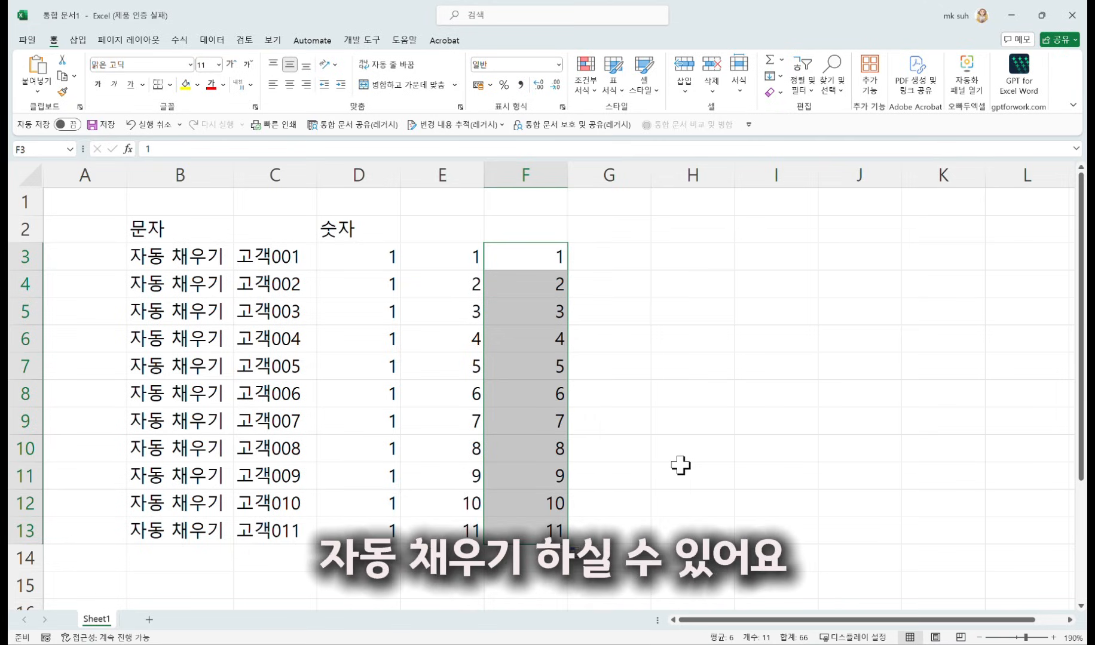
- Enter 2 in G3 and 4 in G4 as the starting values of an even-number series
left_click(600, 261)
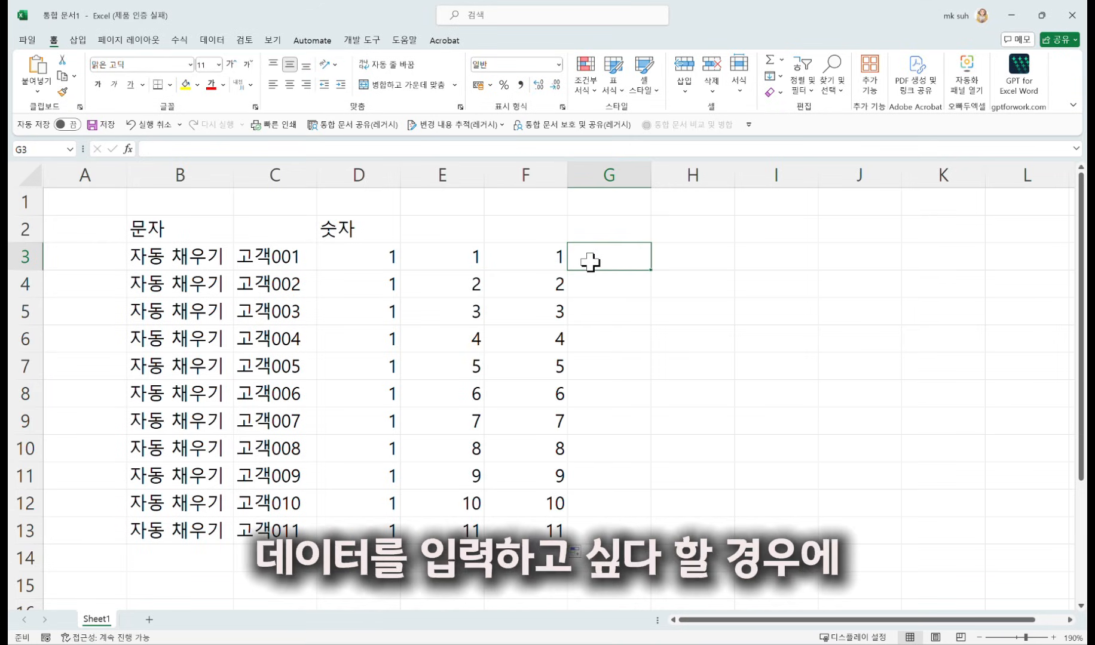
left_click_drag(542, 263, 536, 349)
left_click(613, 257)
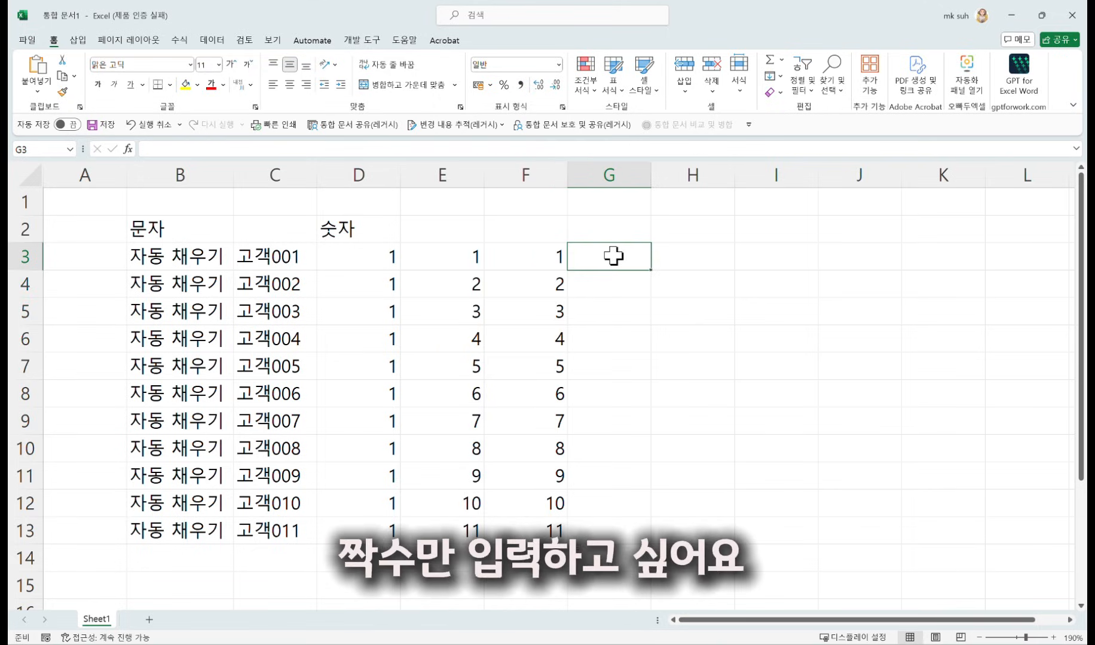
type("2")
key("Return")
type("4")
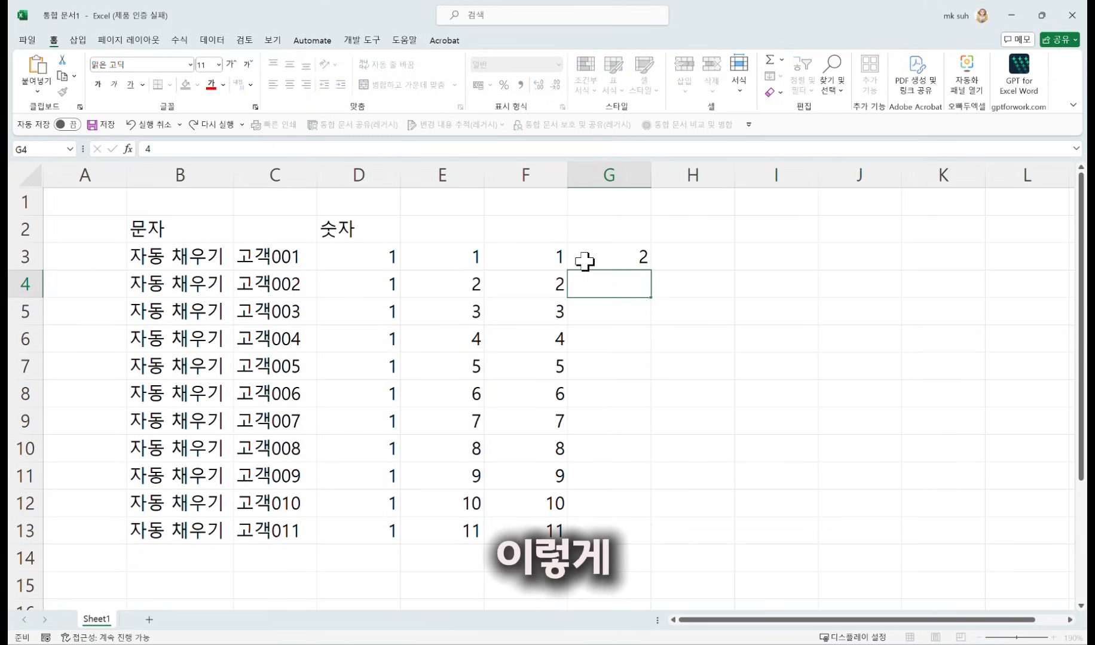
key("Return")
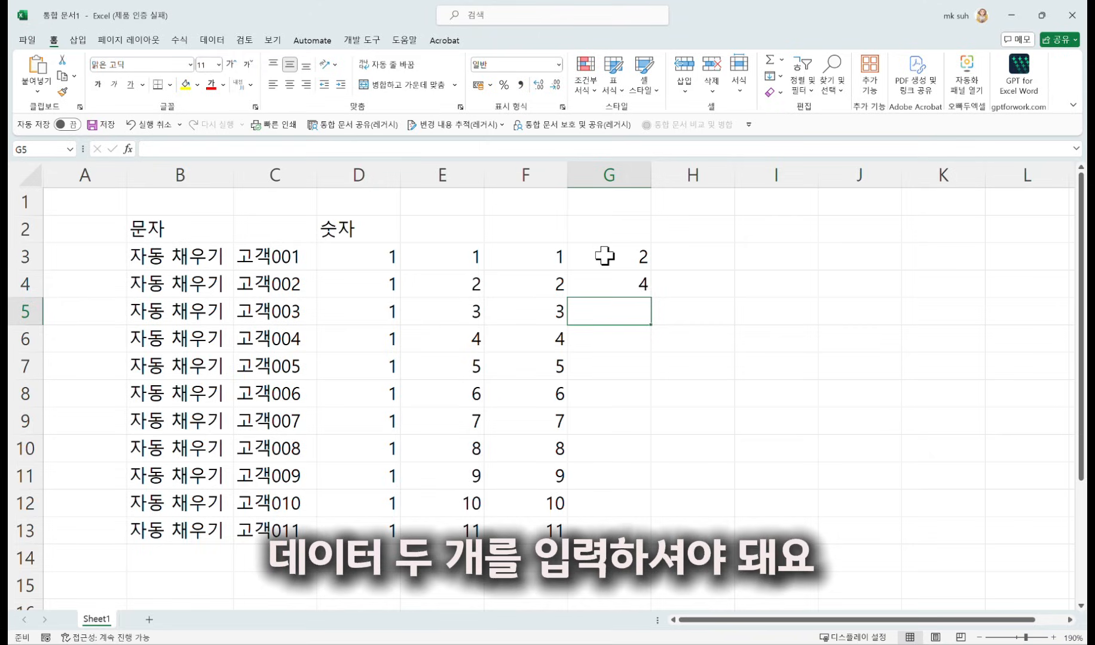
- Select G3:G4 together and autofill the even-number pattern down to G13
left_click(604, 256)
left_click(604, 256)
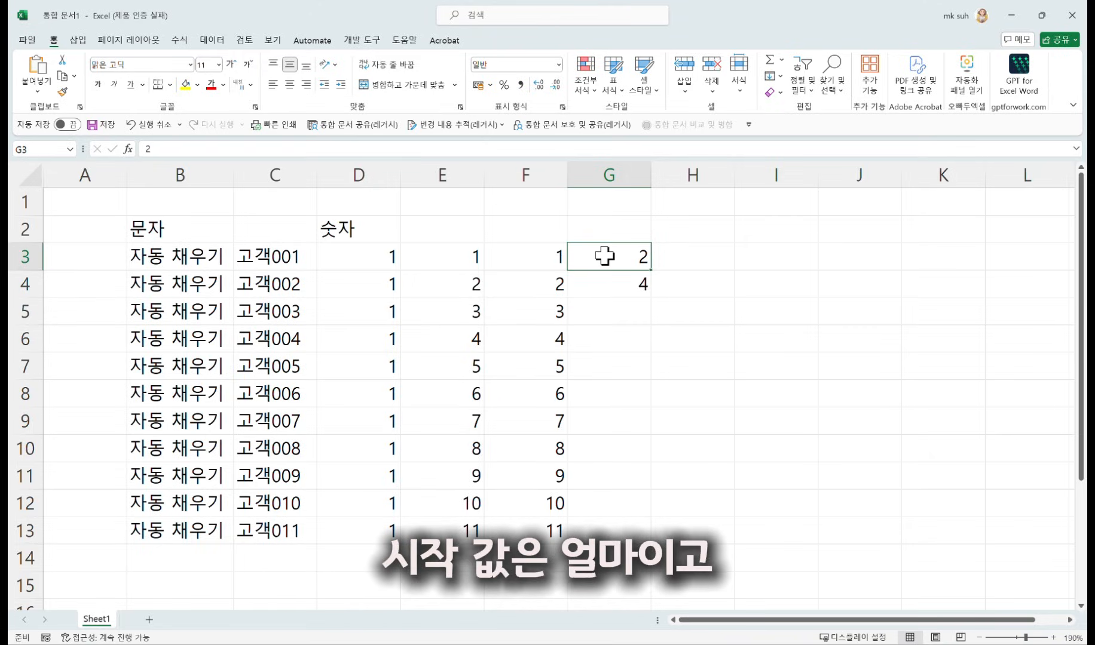
left_click_drag(605, 257, 606, 283)
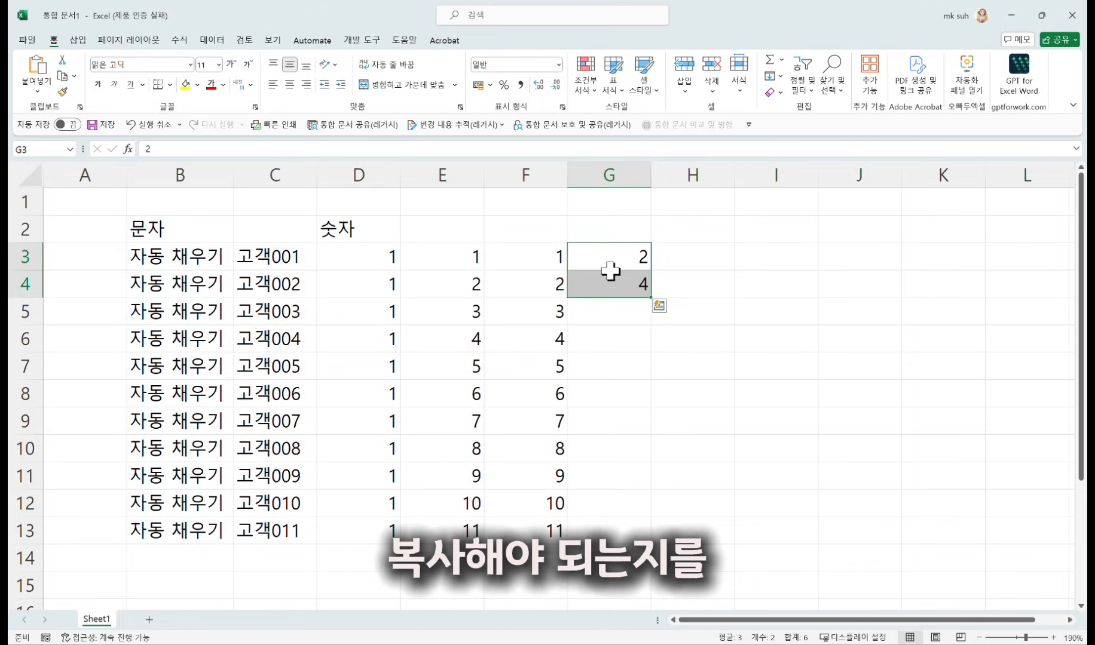
left_click(610, 262)
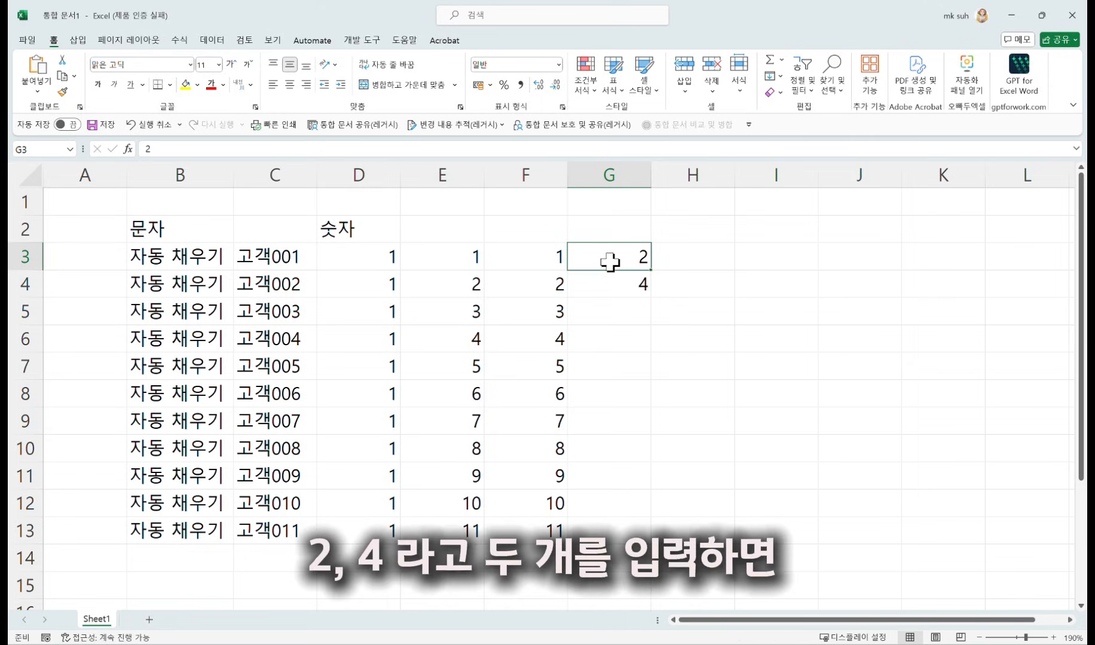
left_click(610, 283)
left_click_drag(608, 257, 608, 282)
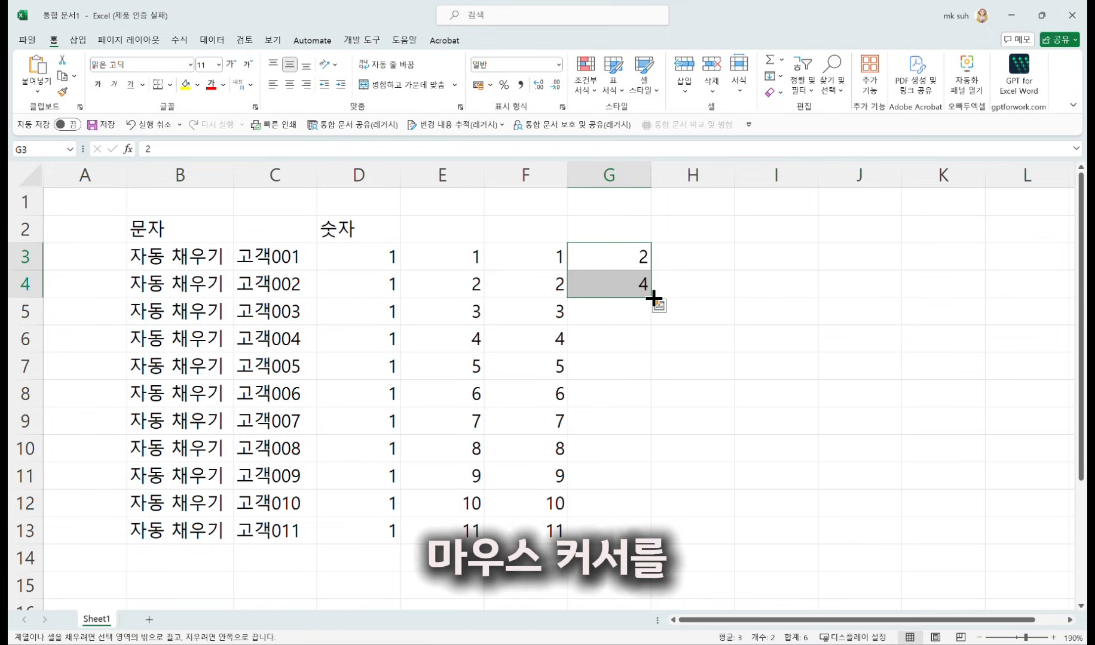
left_click_drag(652, 301, 645, 535)
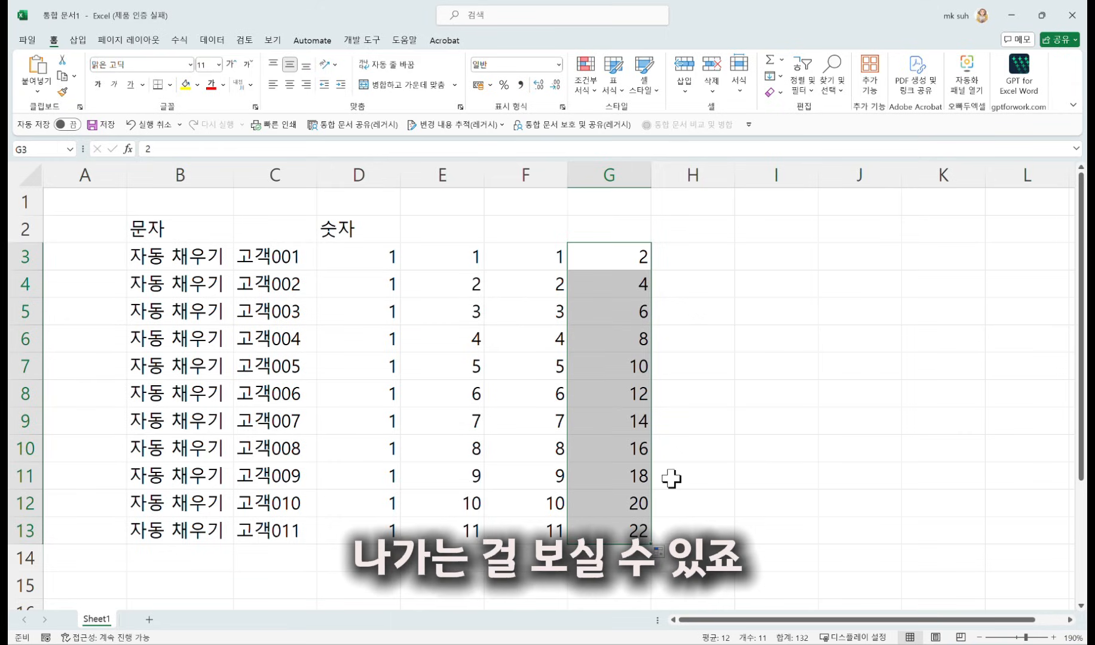
- Enter the heading 요일 in H2, and autofill the weekdays from 월 in H3 down to H13
left_click(694, 227)
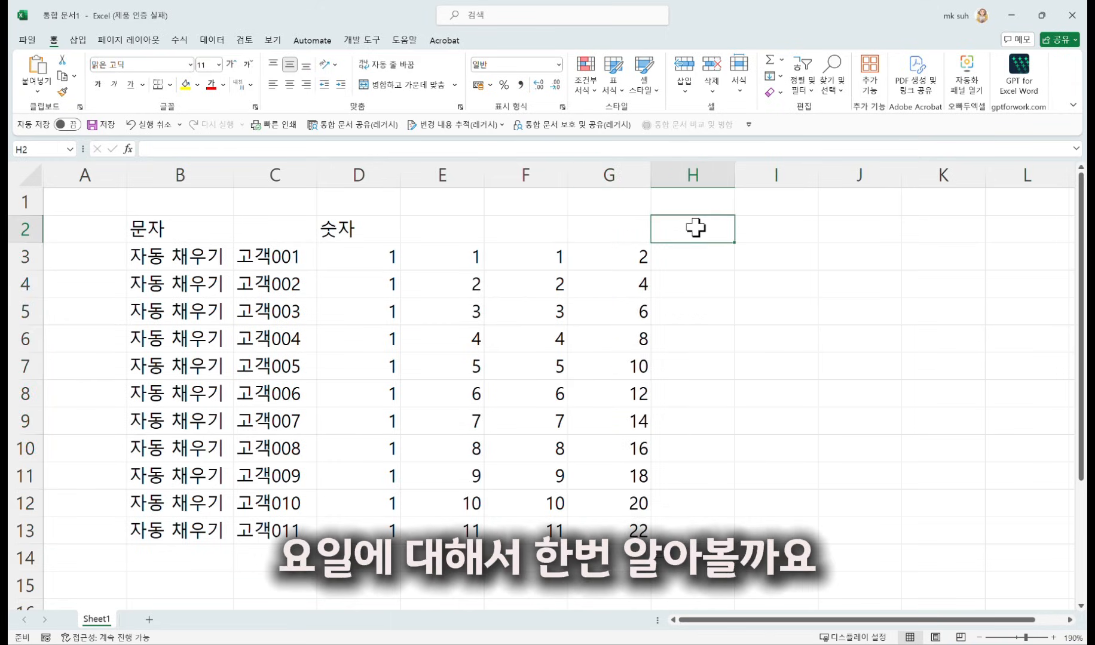
type("요일")
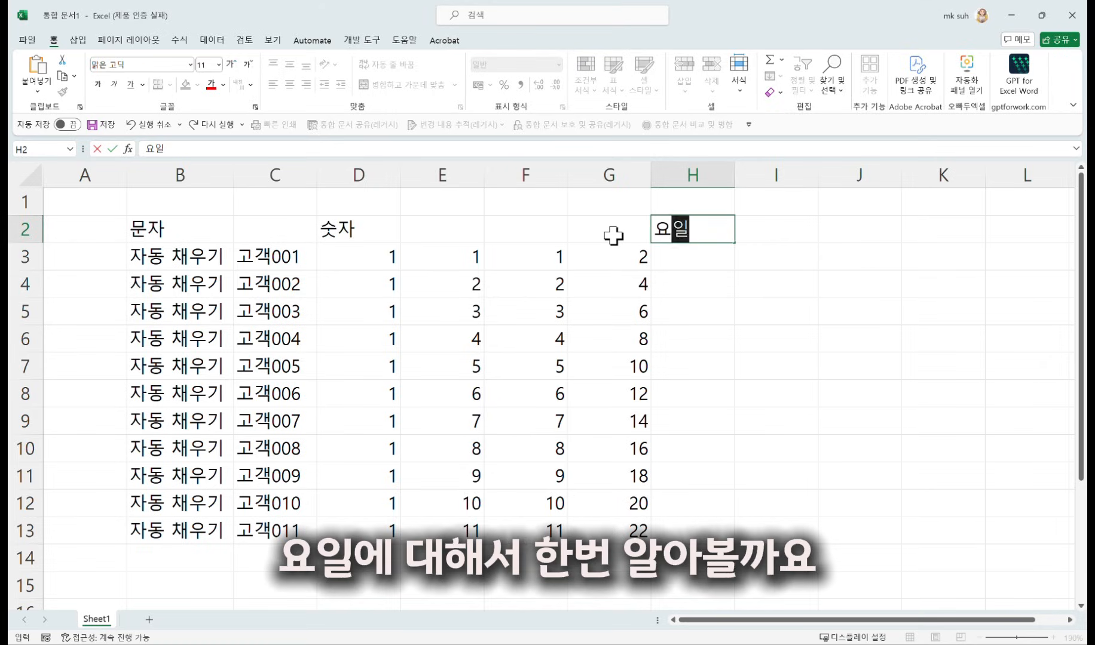
left_click(699, 259)
type("월")
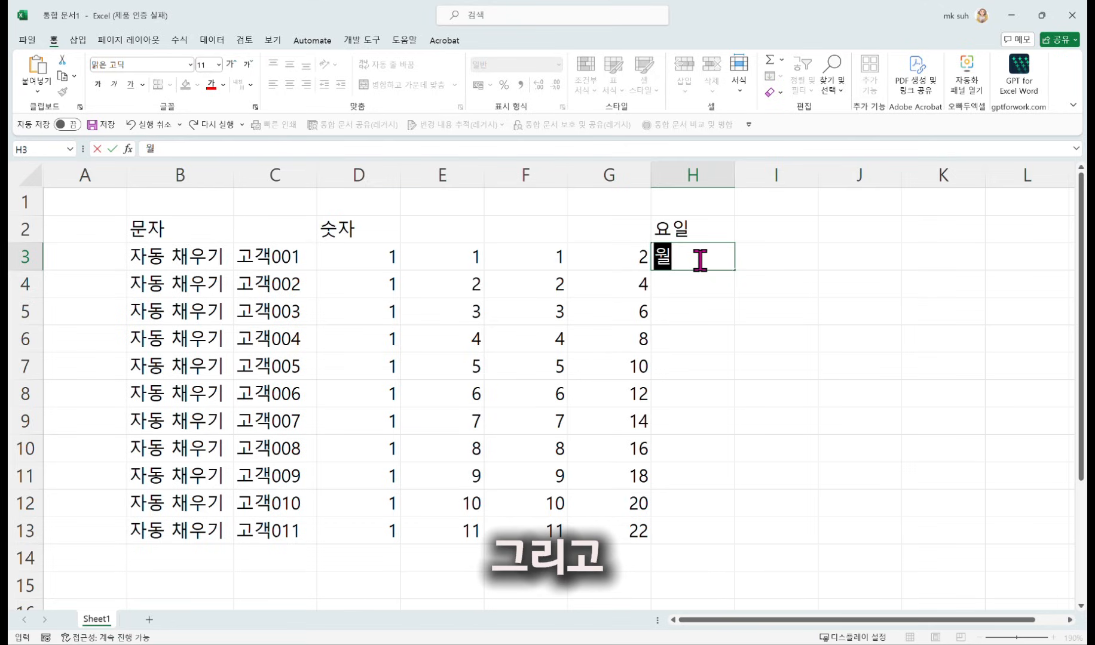
double_click(735, 270)
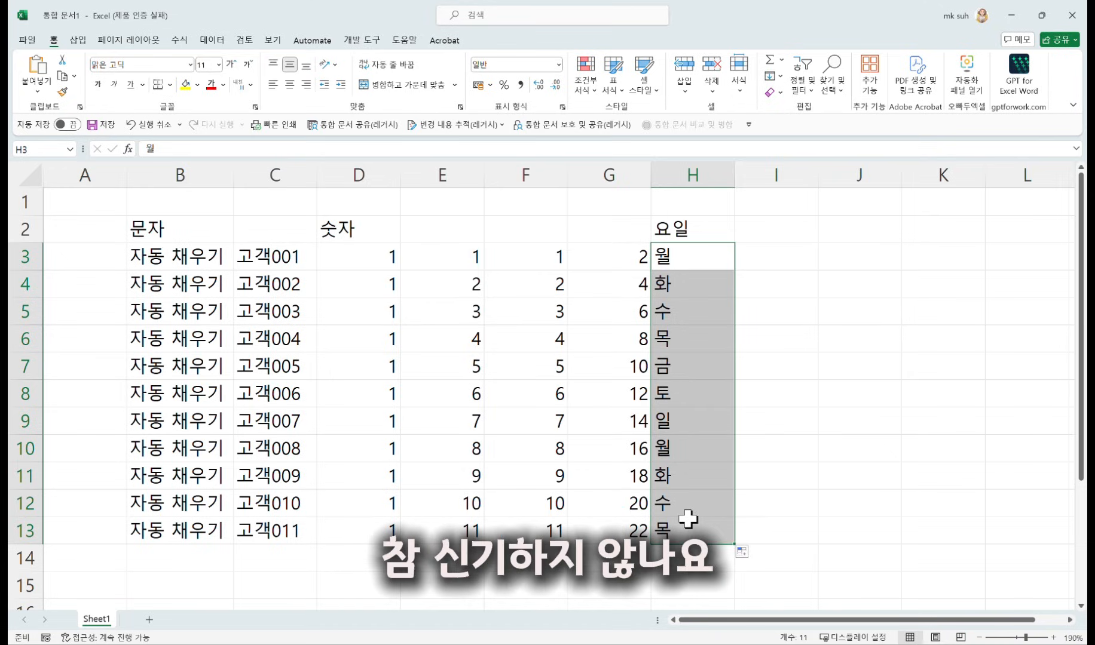
- Enter 월 in I3, autofill down to I13 and change the fill option to 평일 단위 채우기
left_click(774, 262)
type("우")
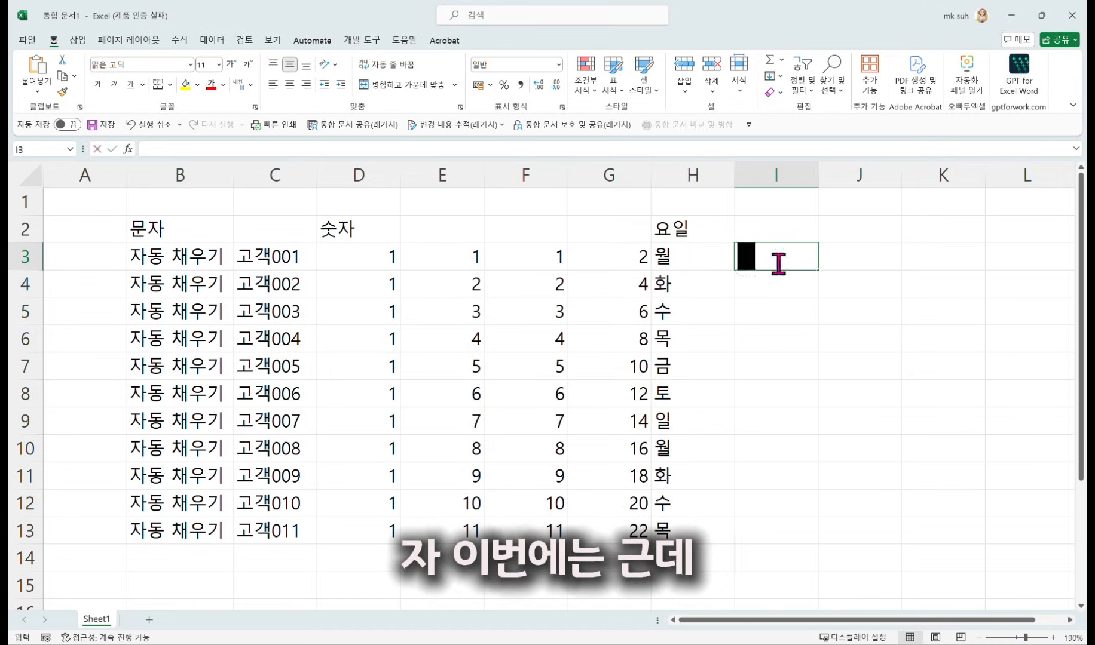
type("ㅓㄹ")
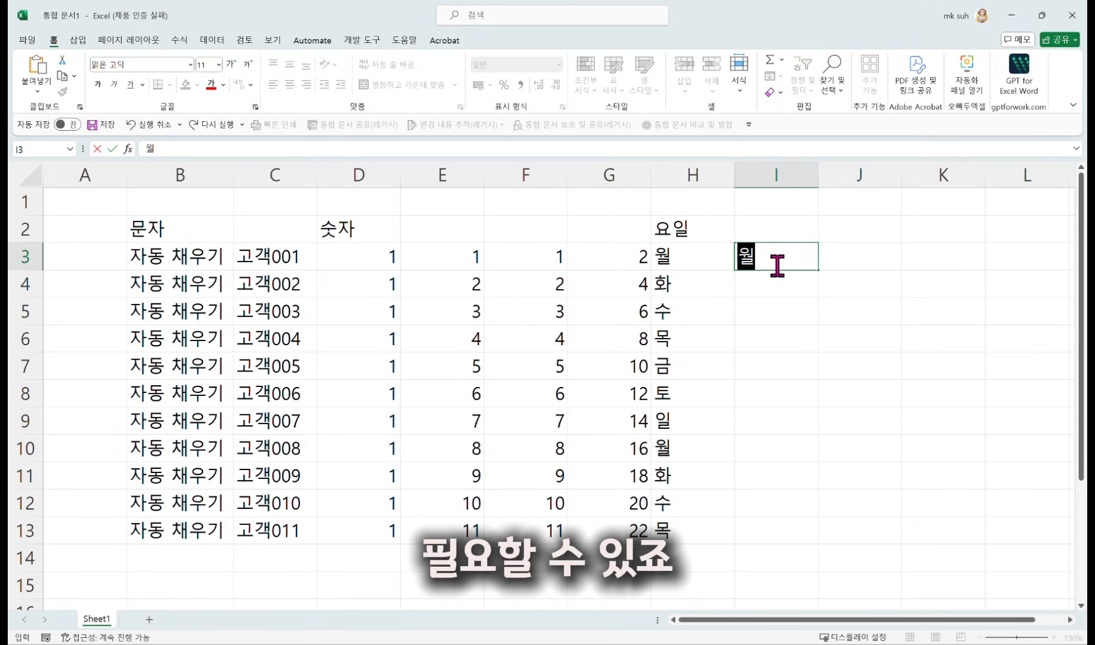
left_click(818, 270)
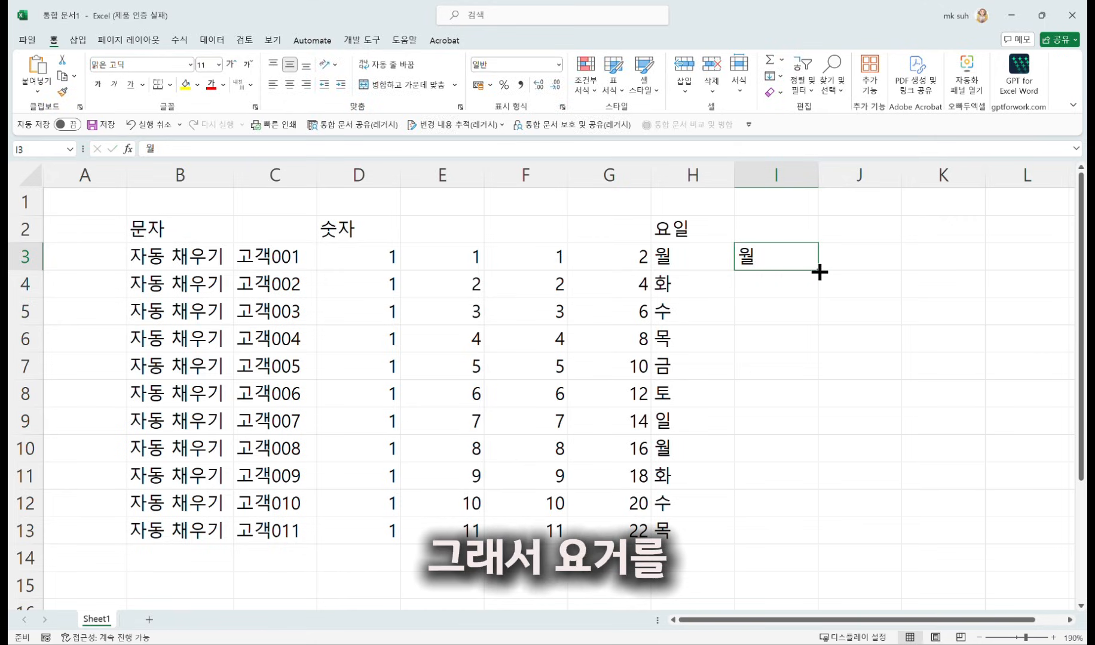
double_click(818, 270)
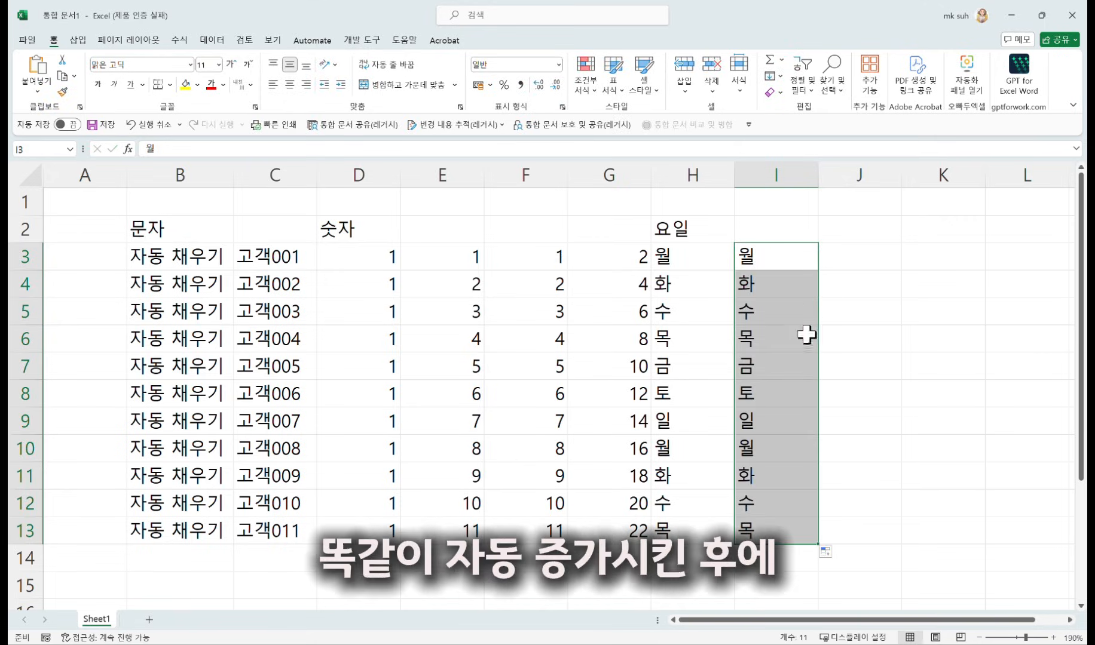
left_click(838, 561)
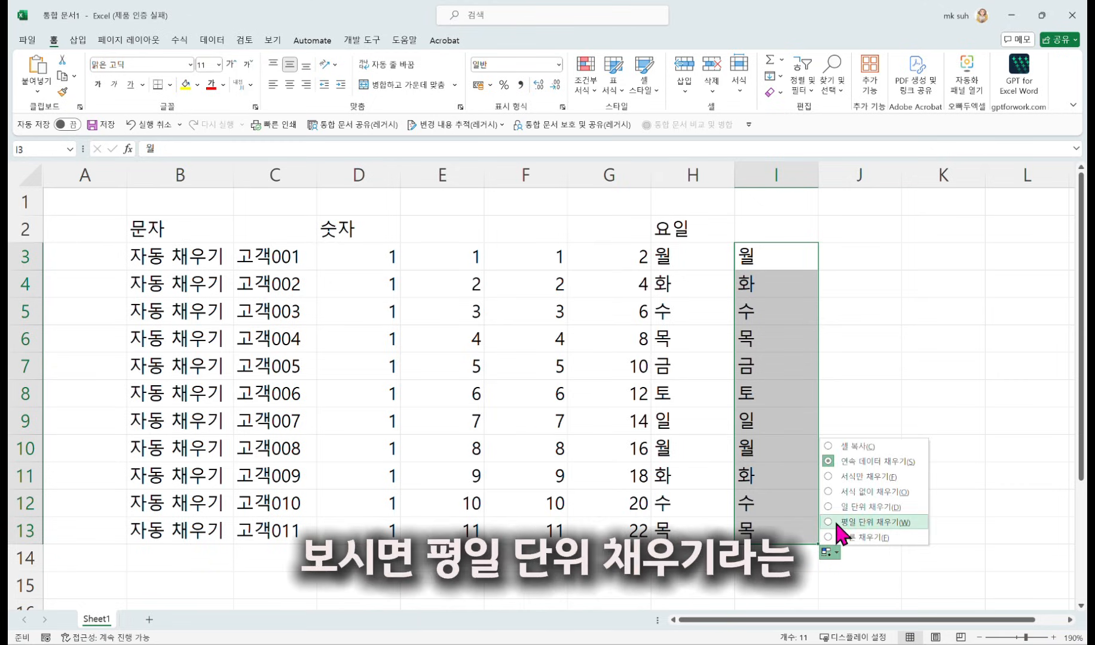
left_click(883, 526)
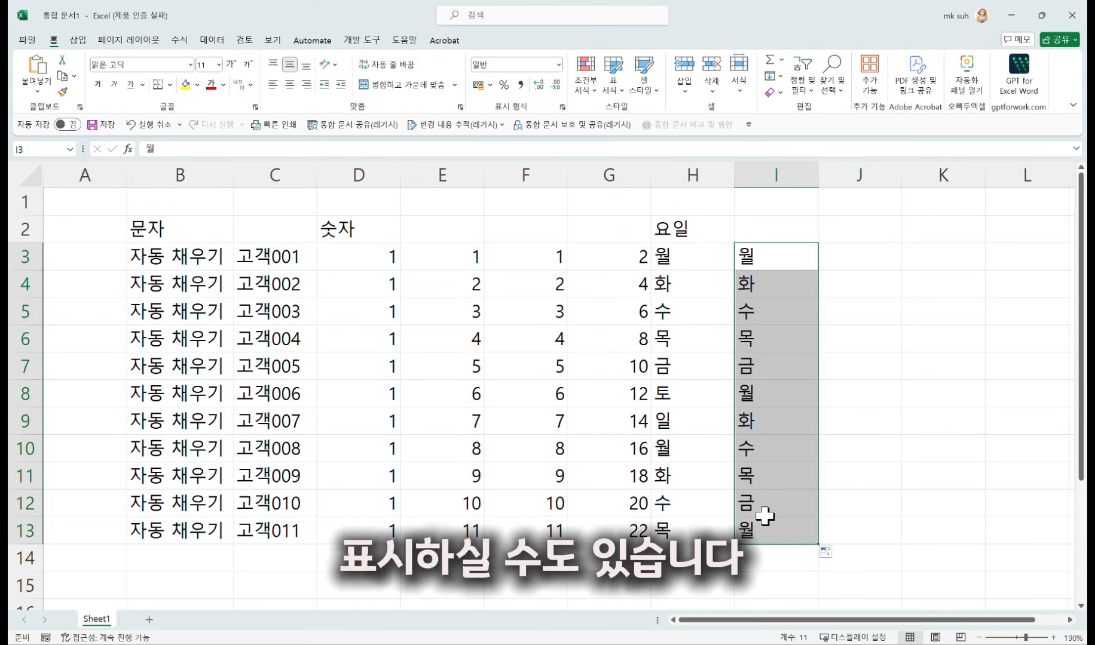
- Enter the heading 분기 in J2, and autofill the quarters from 1사분기 in J3 down to J13
left_click(863, 231)
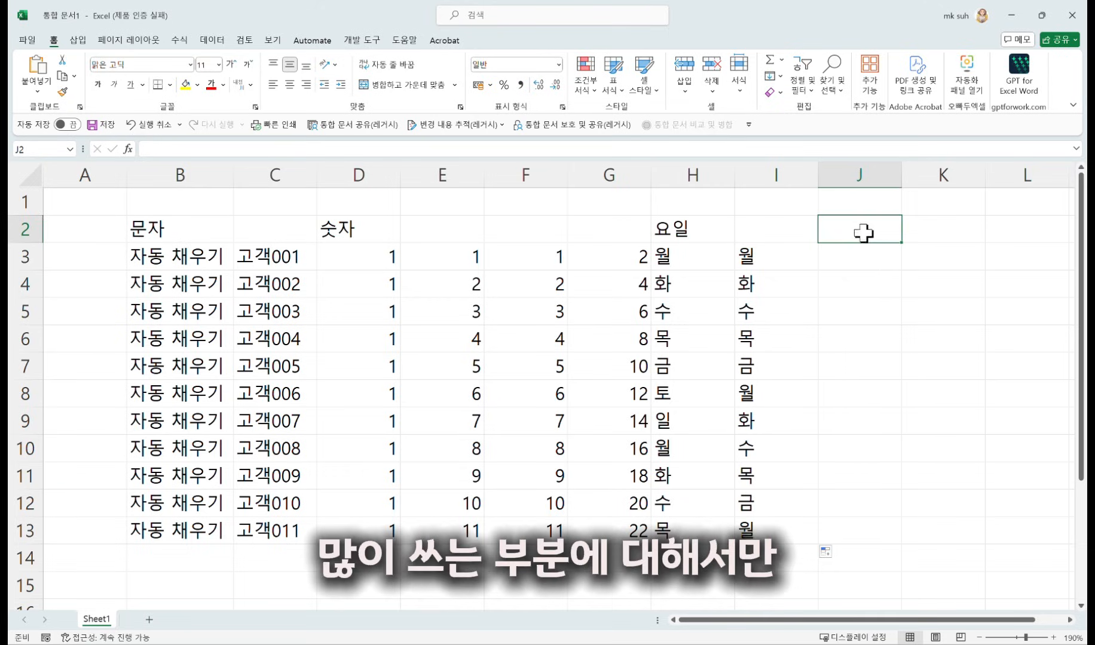
type("ㄴ")
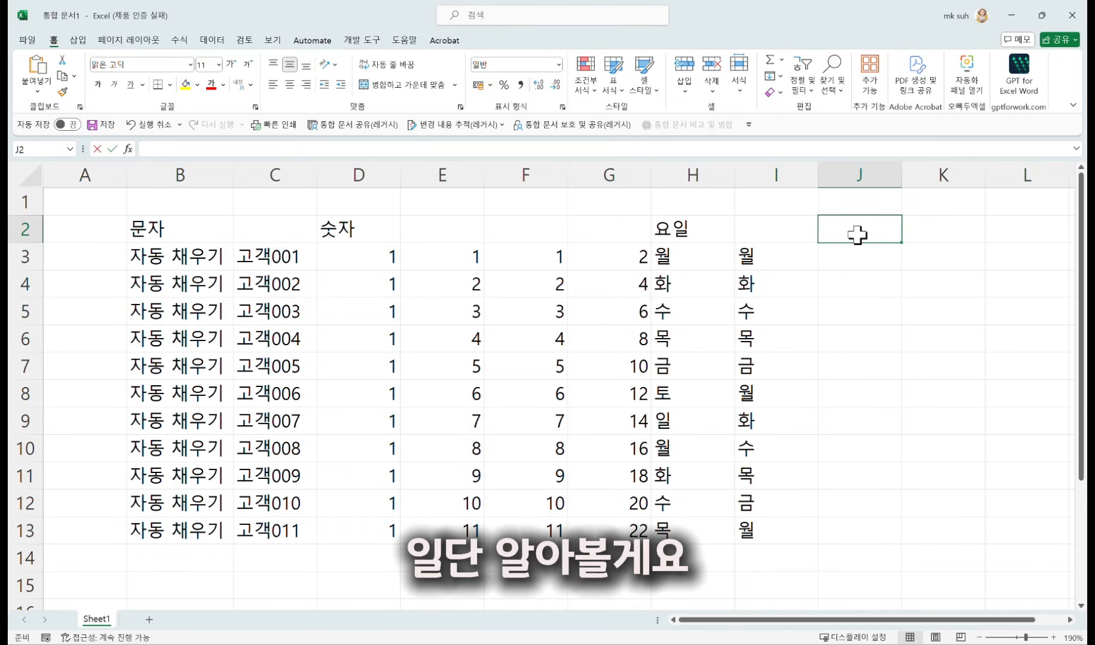
type("분기")
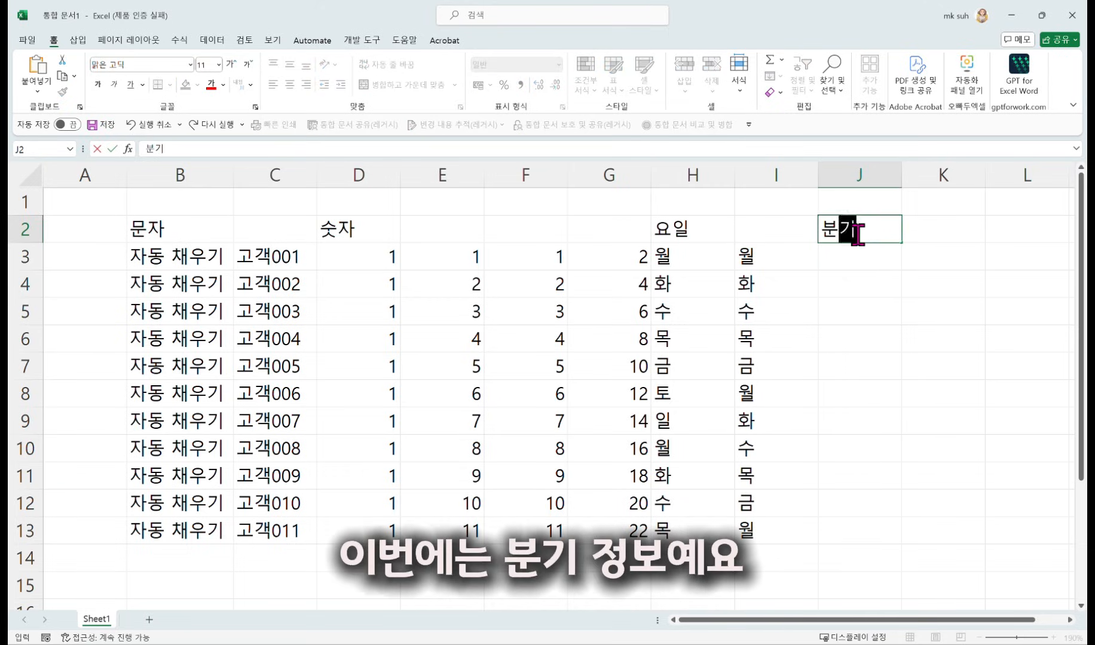
key("Return")
type("1사")
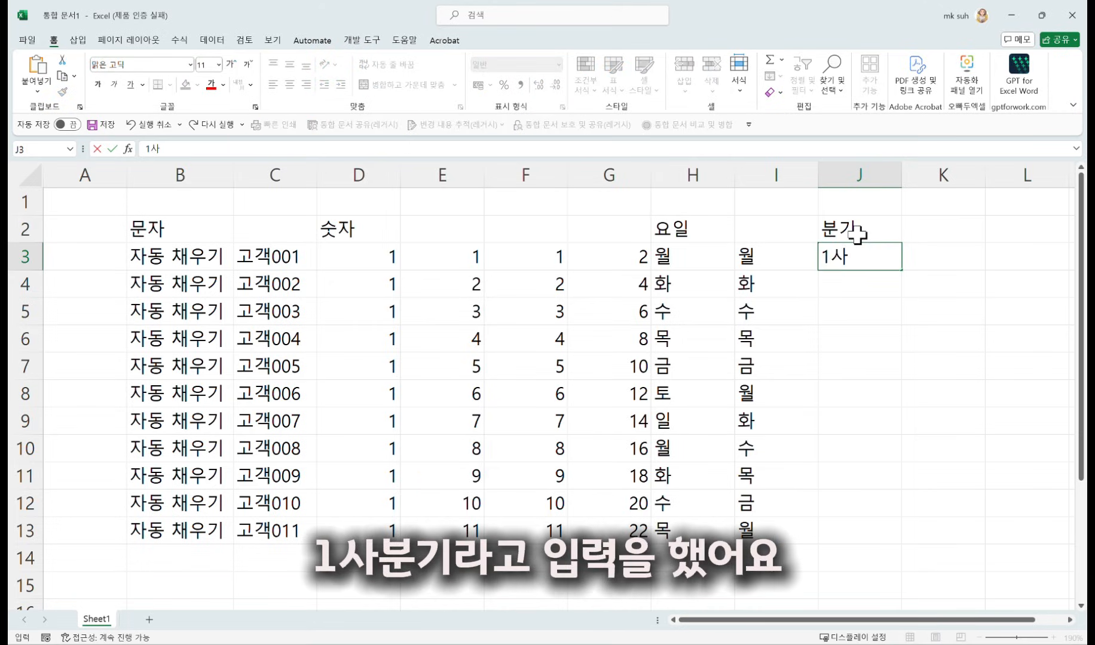
type("분기")
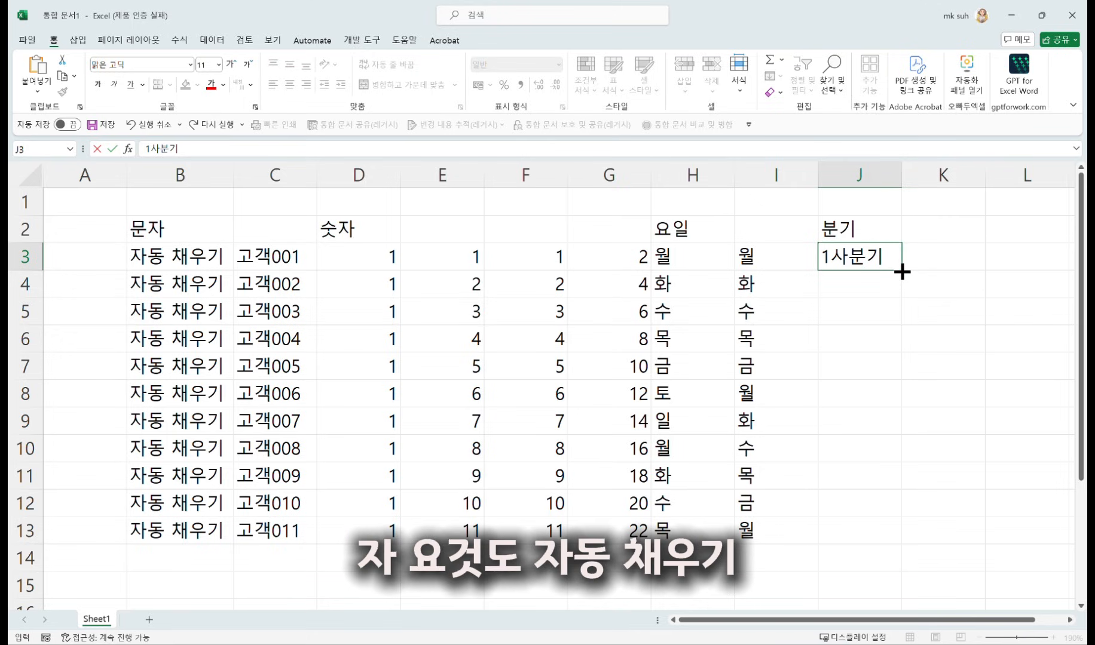
double_click(902, 273)
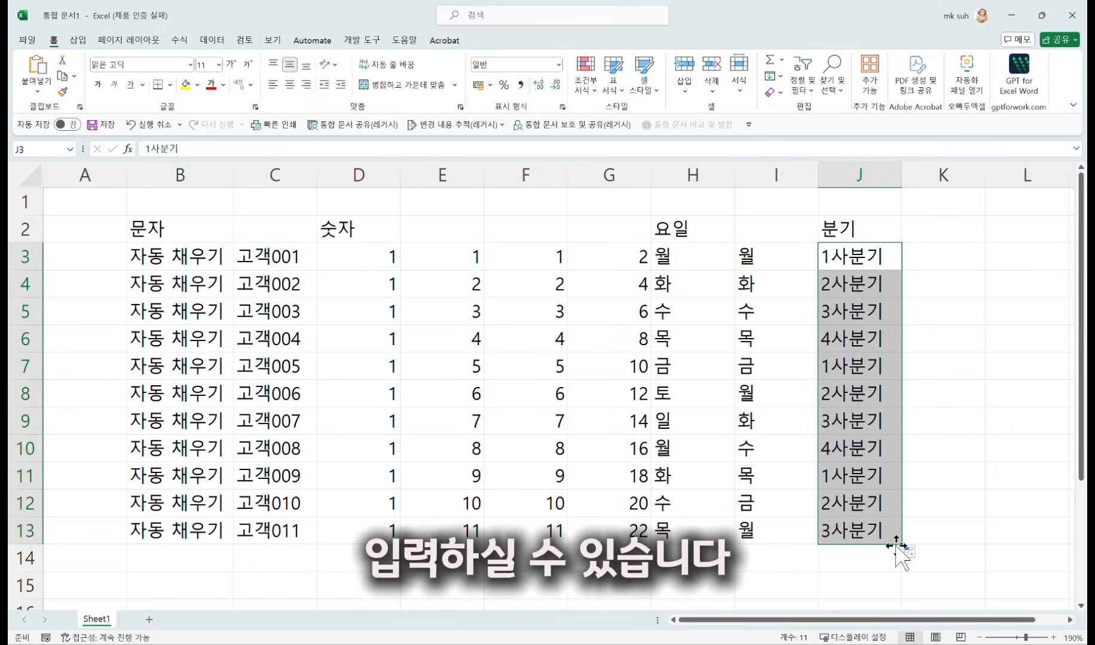
- Enter the heading 날짜 in K2 and the date 25-12-4 in K3
left_click_drag(1010, 622, 1046, 622)
left_click(865, 239)
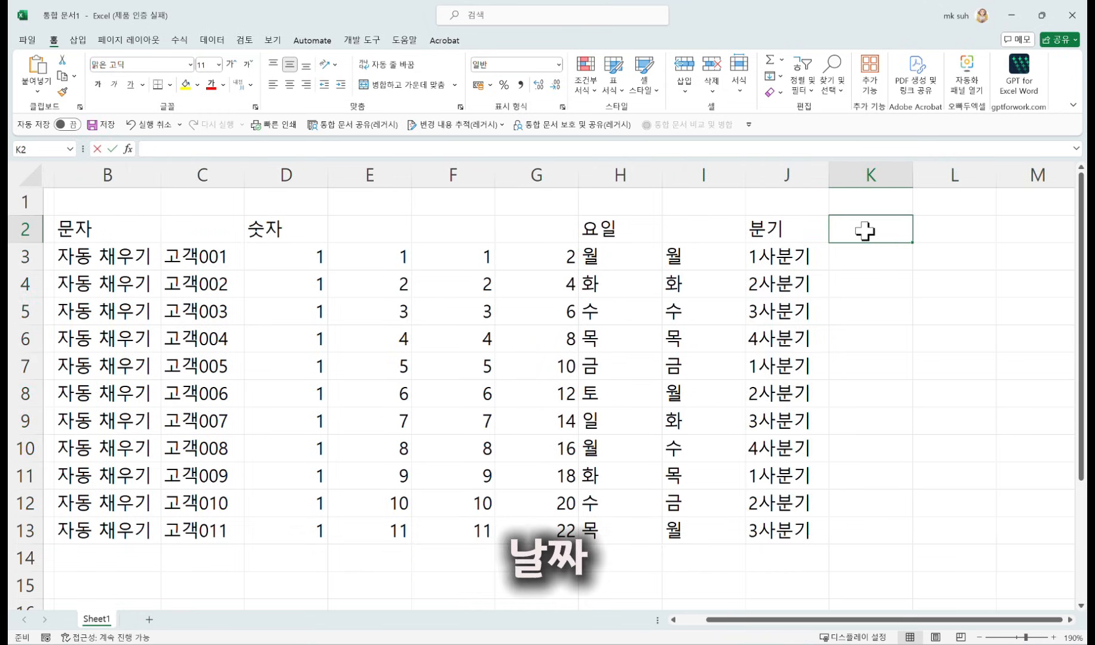
type("날짜")
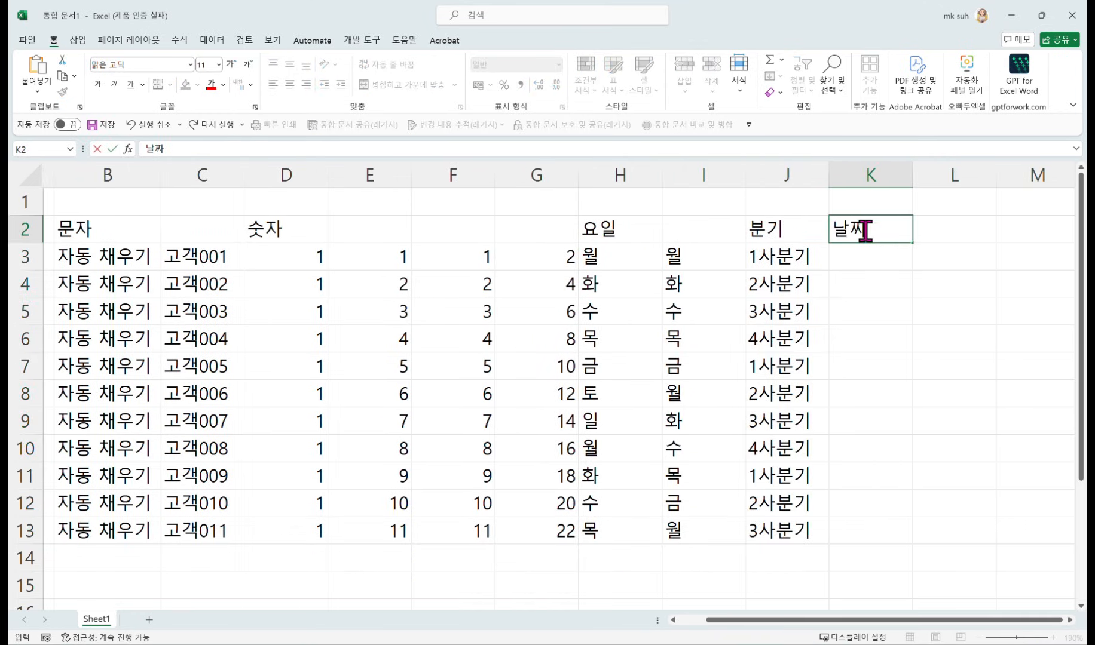
key("Return")
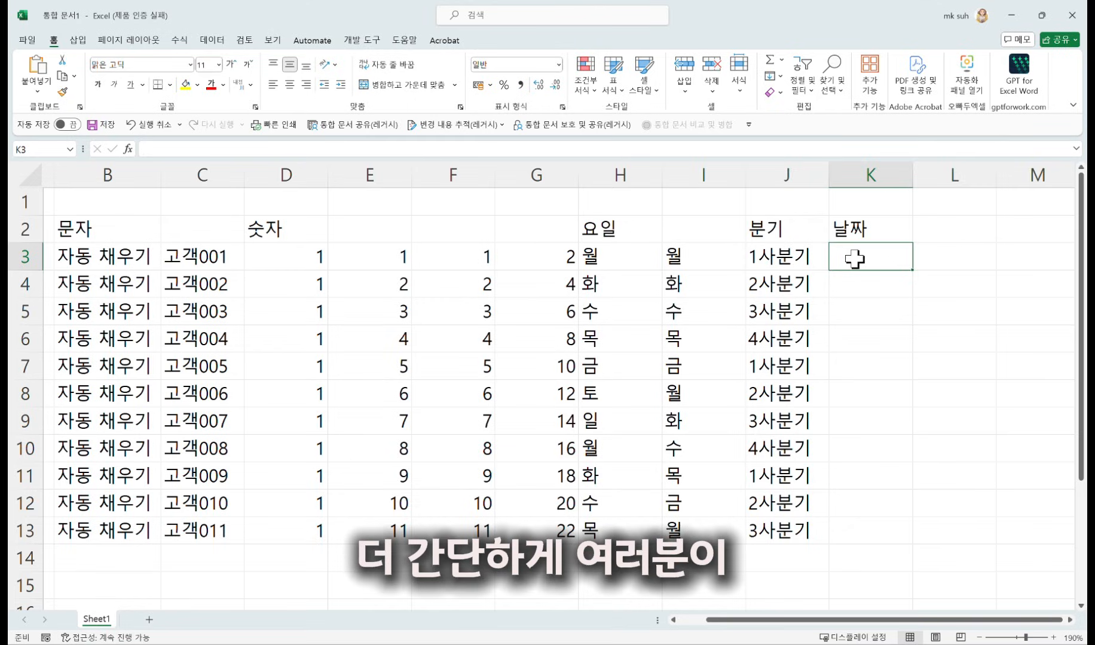
type("25-12-4")
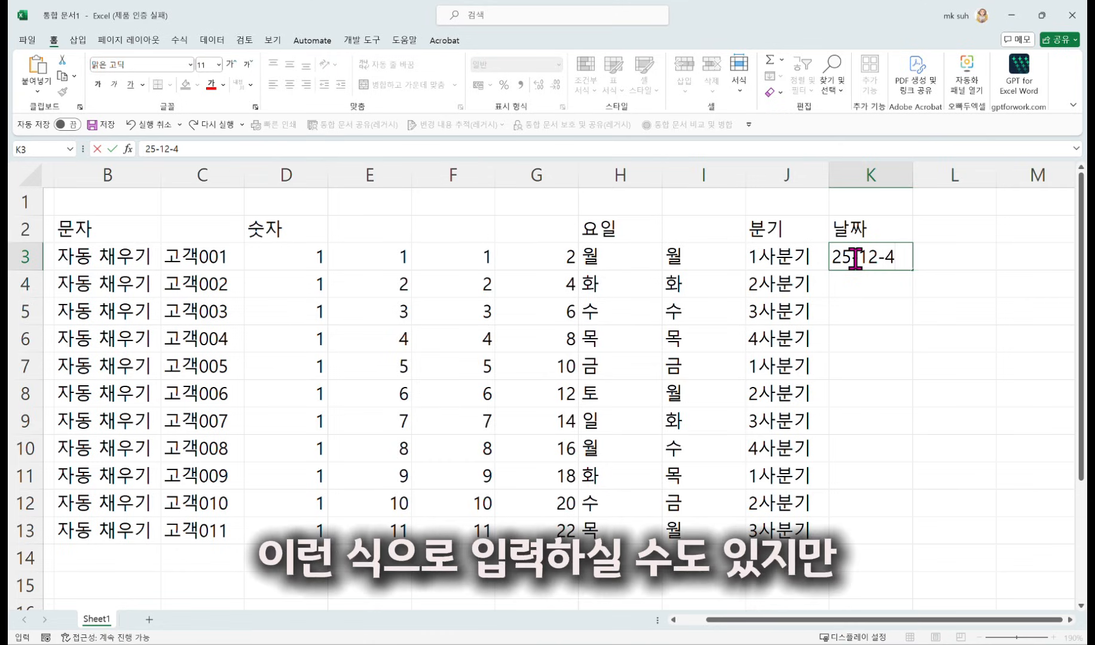
key("Return")
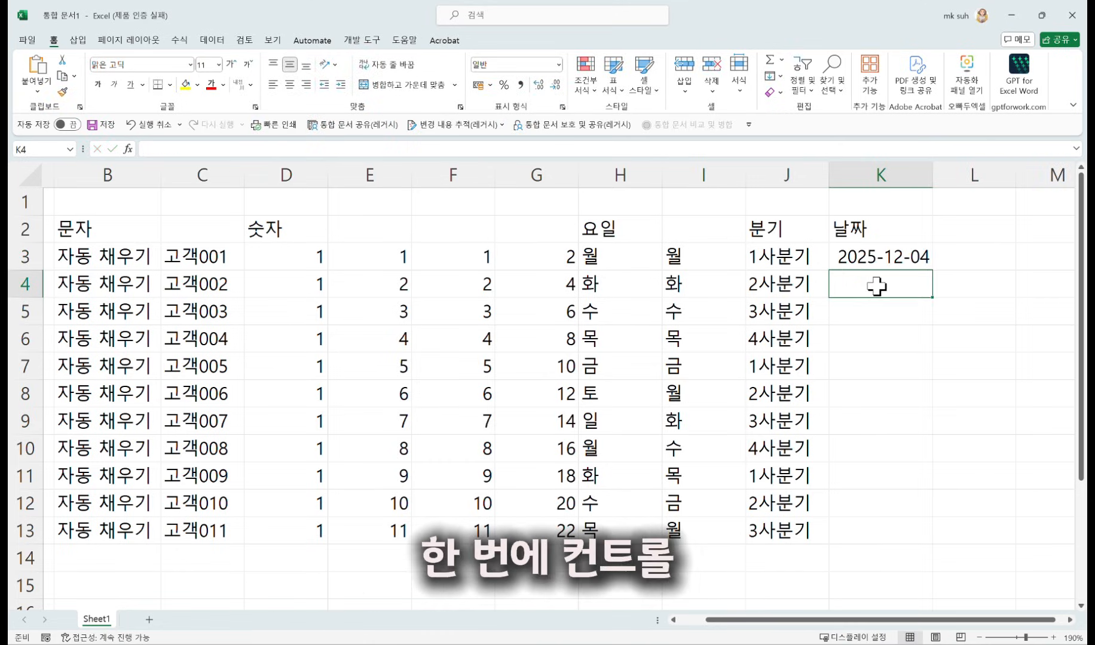
- Insert today's date in K4 as a fixed value
key("ctrl+semicolon")
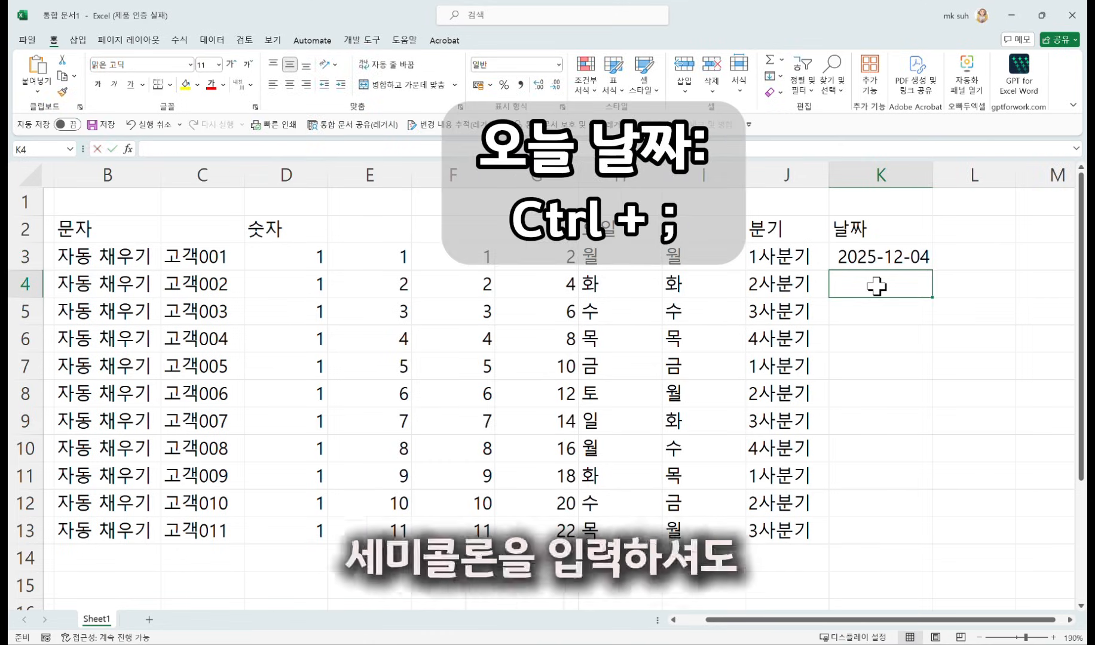
key("ctrl+semicolon")
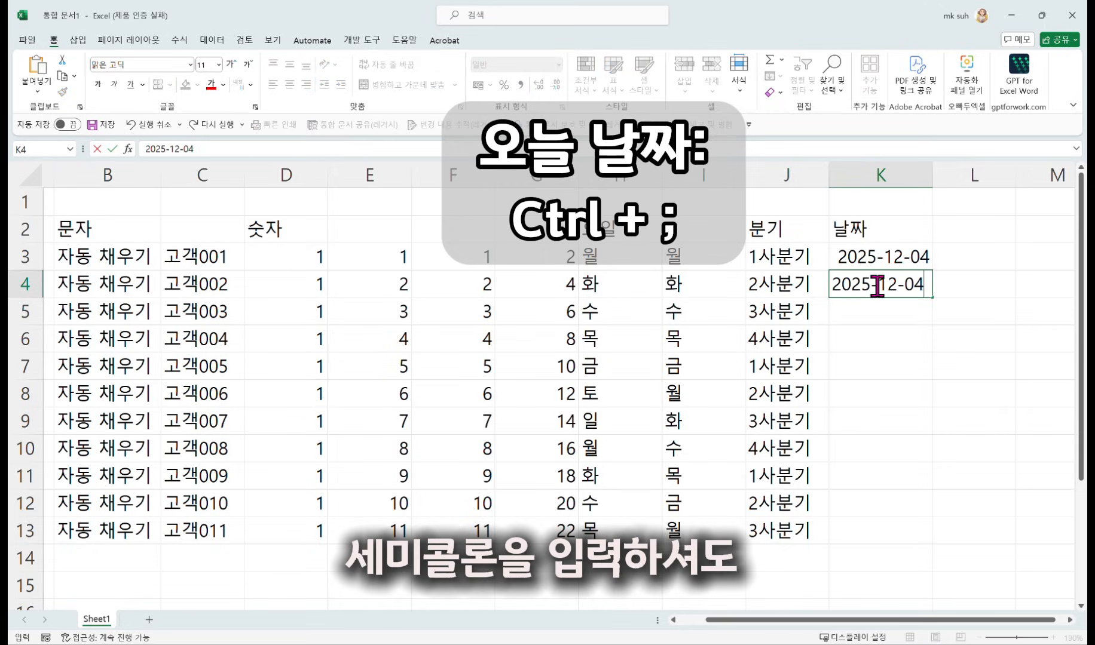
key("Return")
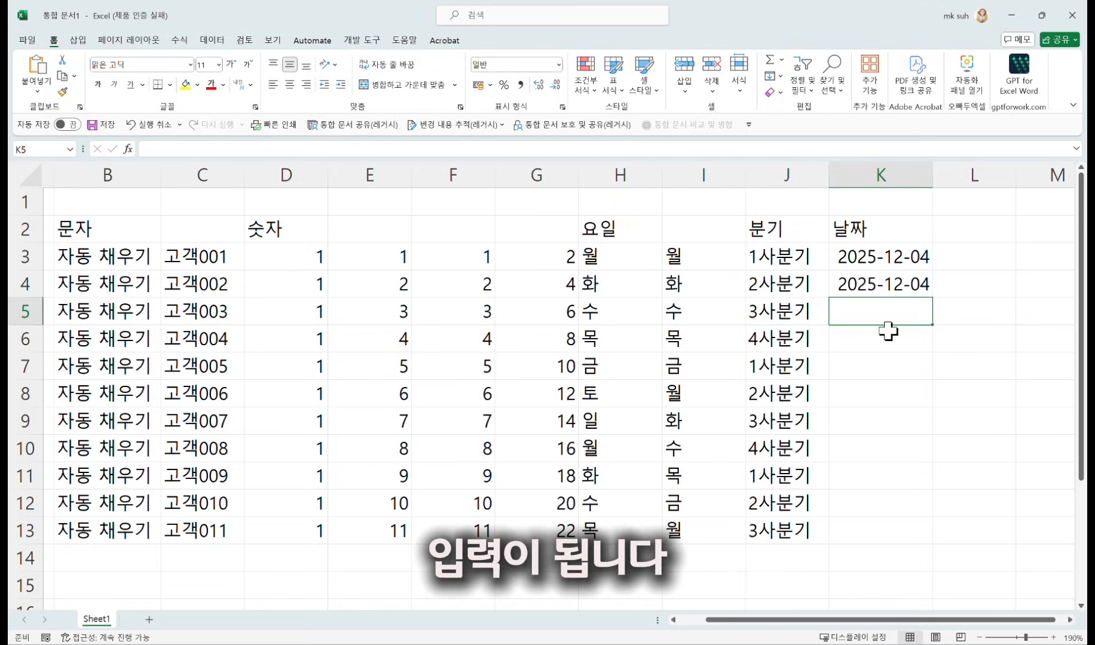
- Autofill the date in K3 as a daily increasing series down to K13
left_click(866, 256)
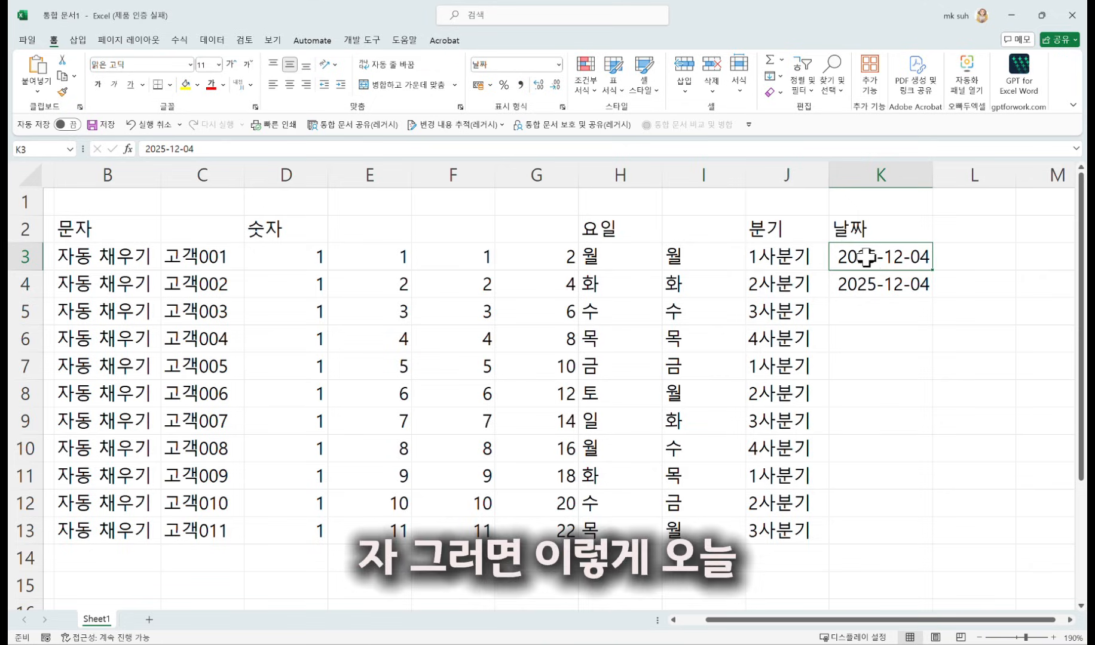
left_click_drag(933, 270, 928, 550)
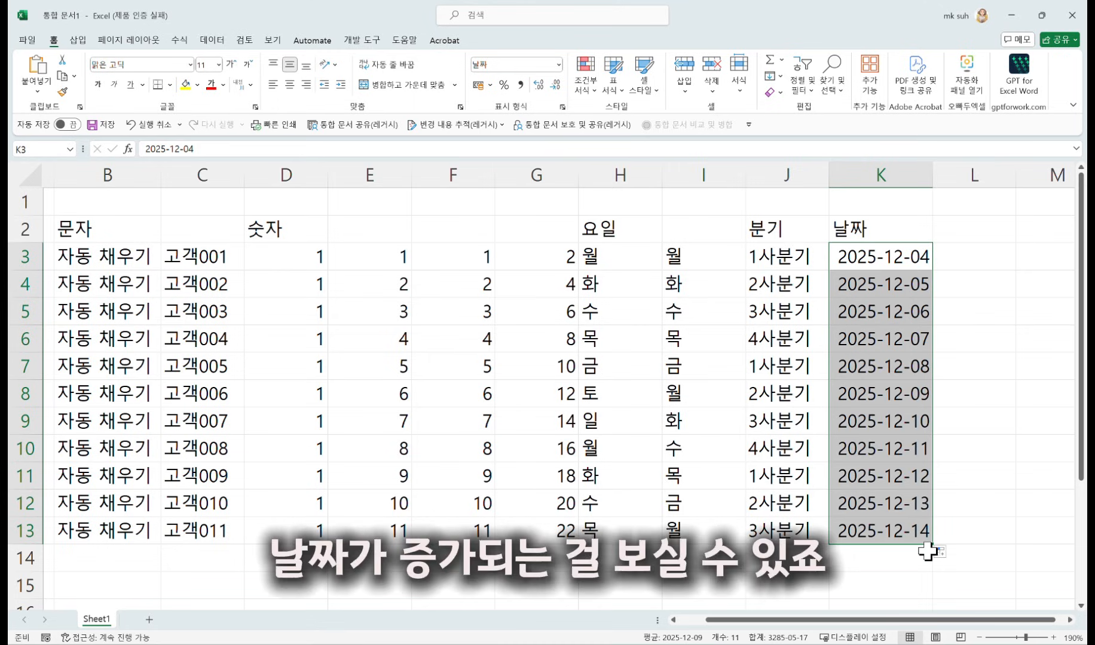
- Insert today's date in L3 as a fixed value and autofill it as a daily series down to L13
left_click(959, 254)
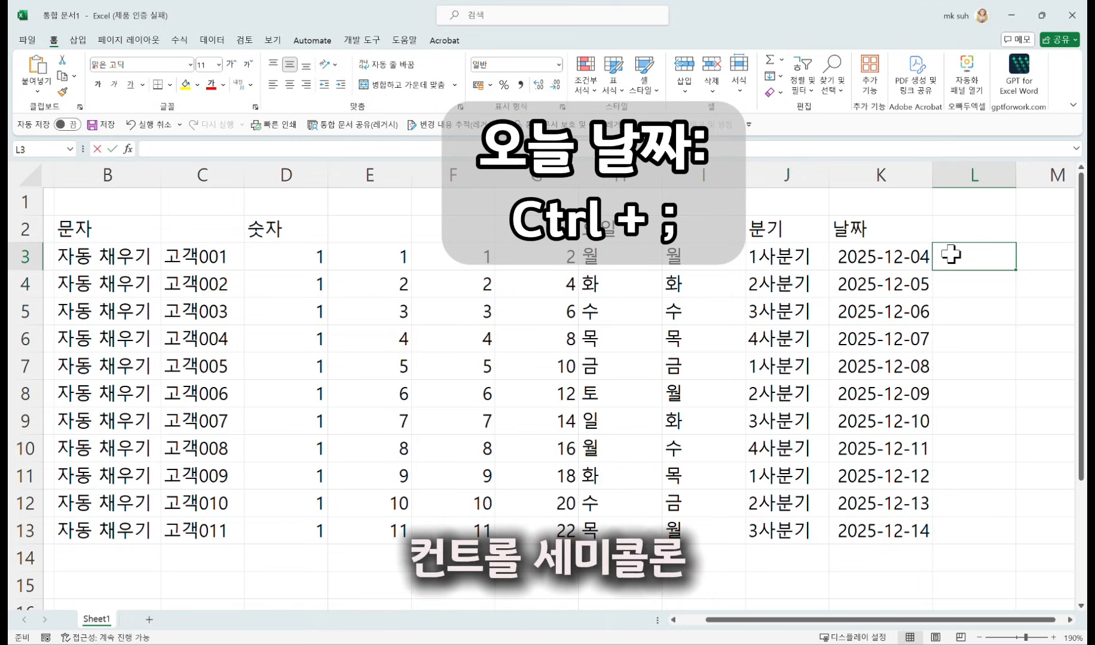
key("ctrl+semicolon")
key("Return")
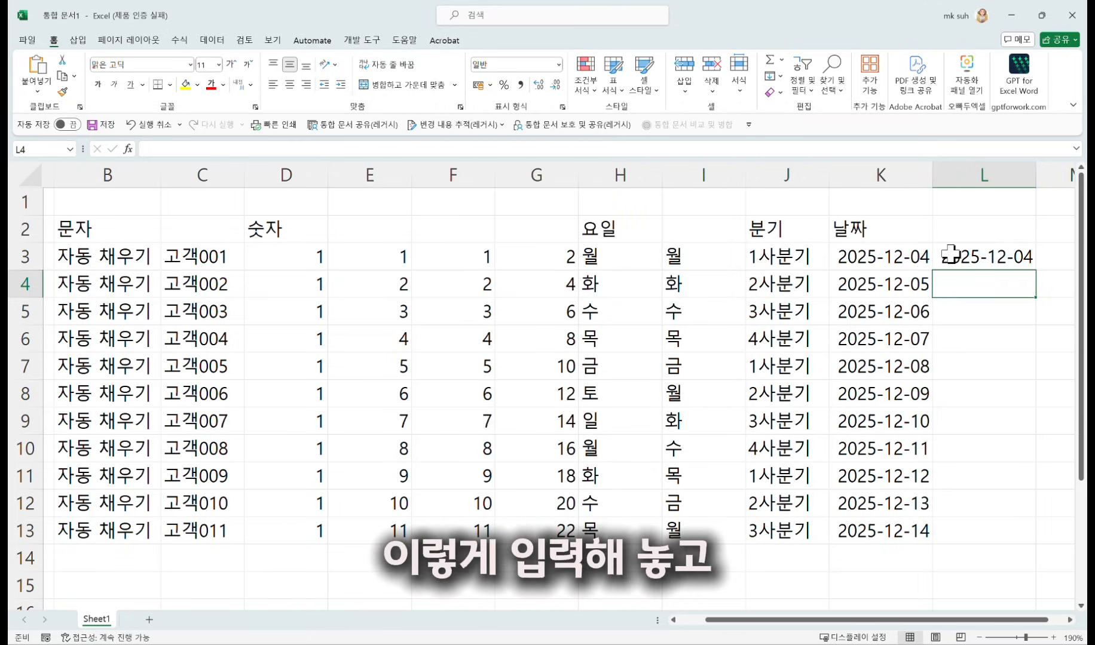
left_click(950, 254)
double_click(1036, 270)
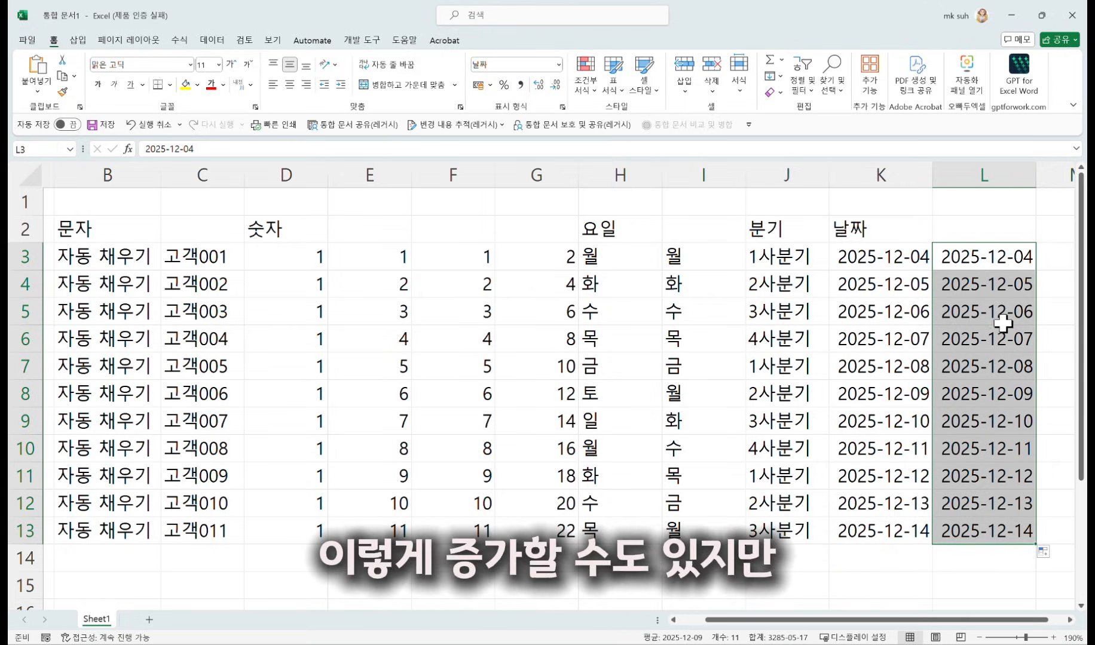
- Switch the autofilled dates in L3:L13 to monthly increments, and change them to yearly increments
left_click(1049, 555)
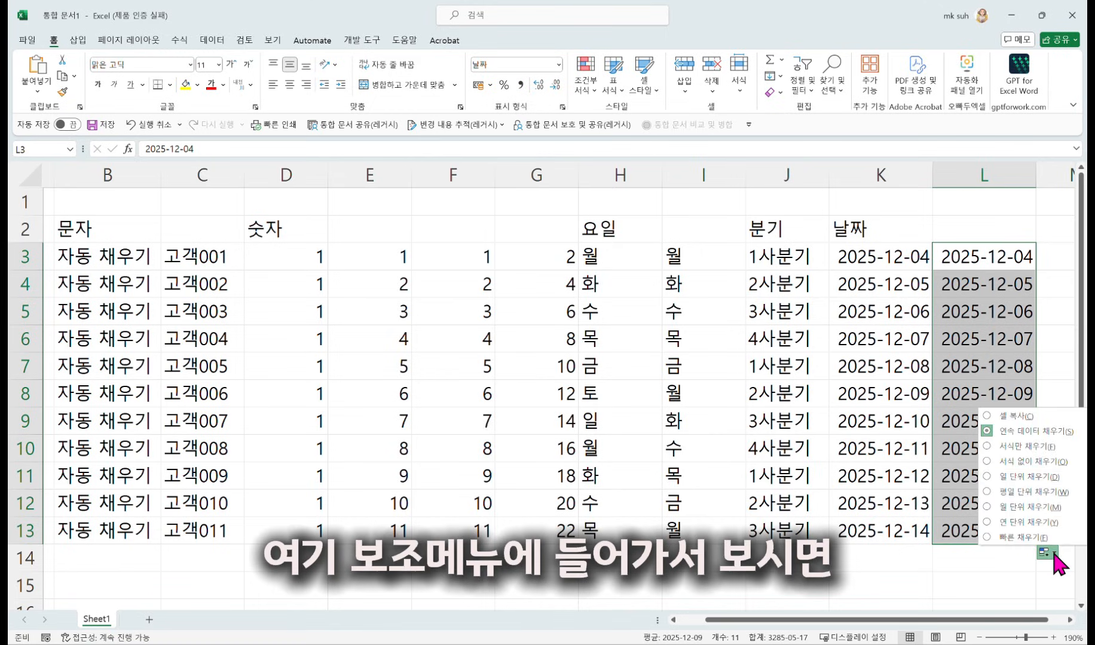
left_click(1035, 508)
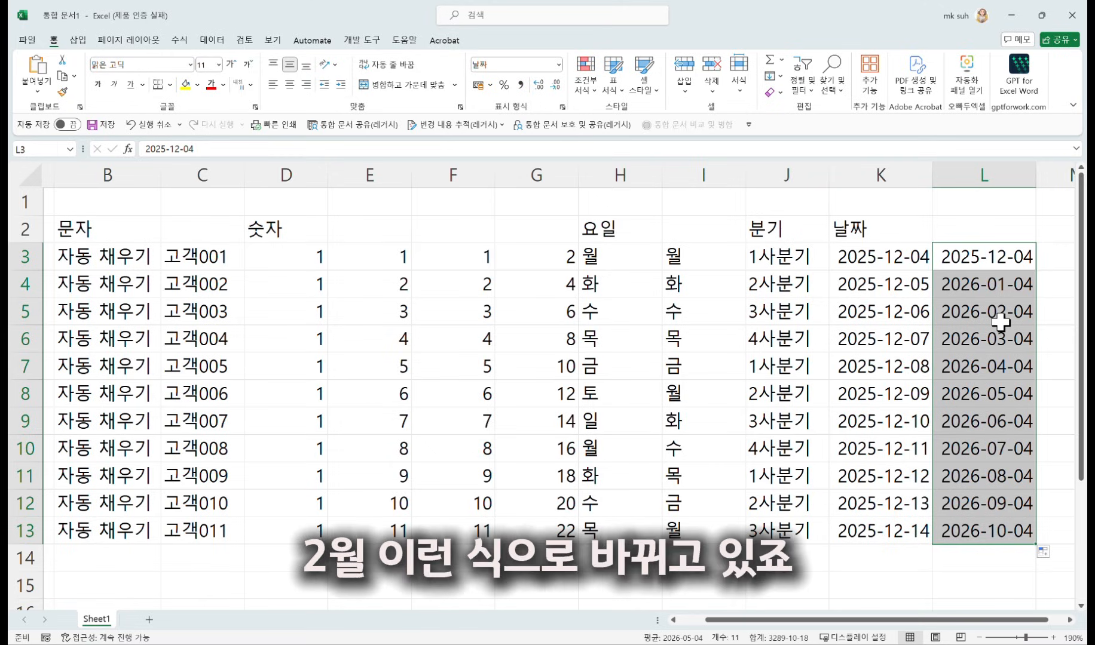
left_click(1045, 554)
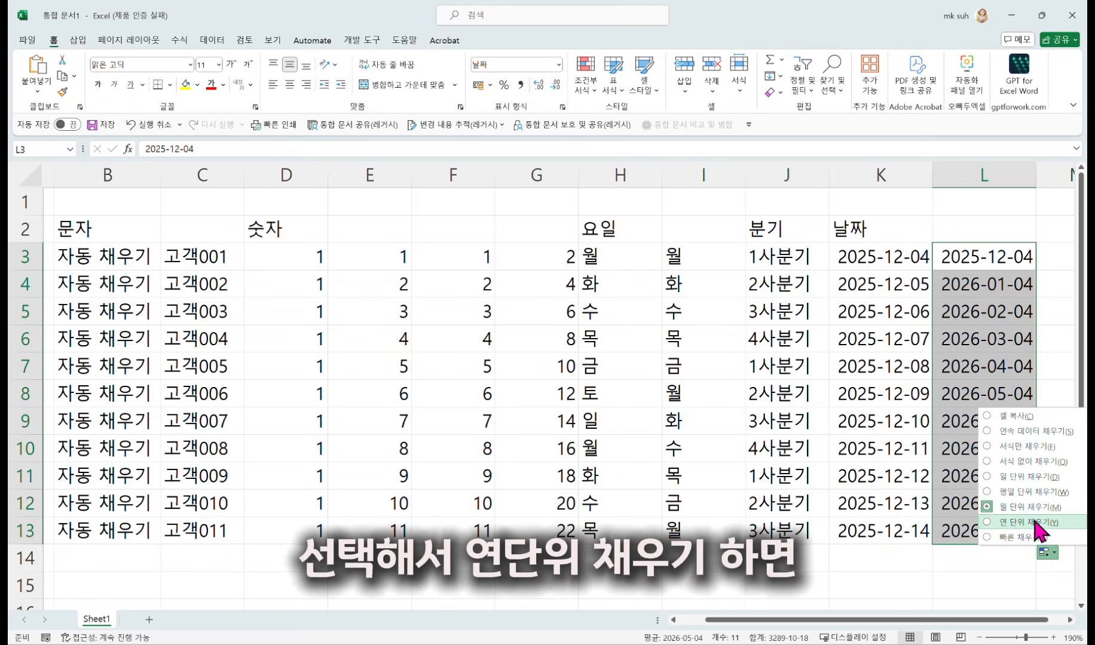
left_click(1038, 522)
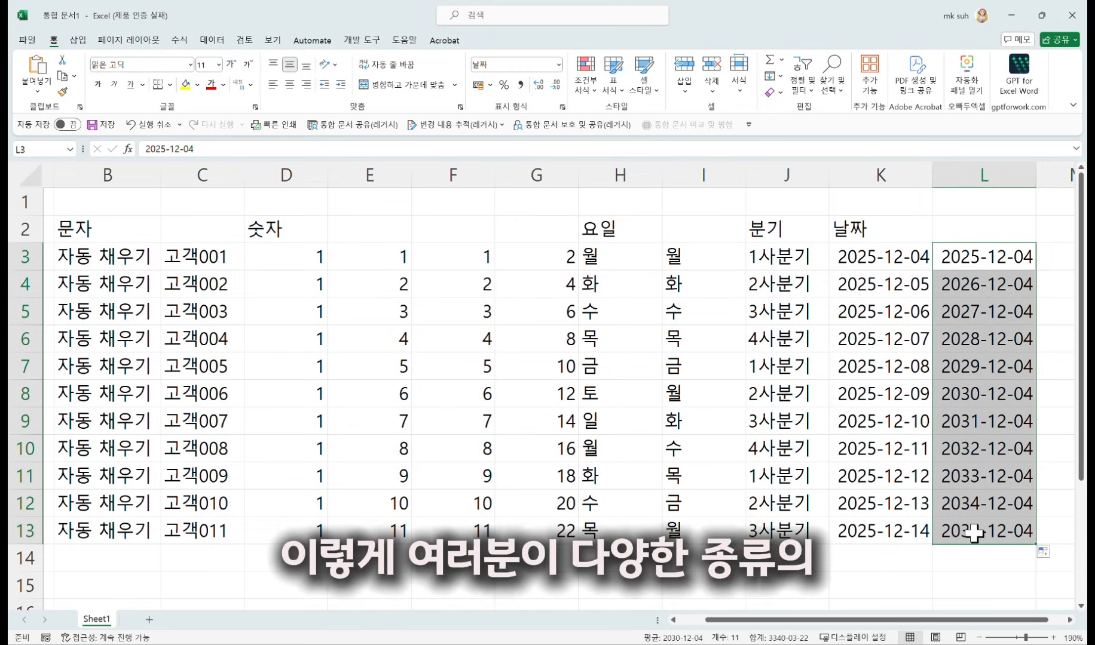
left_click(965, 560)
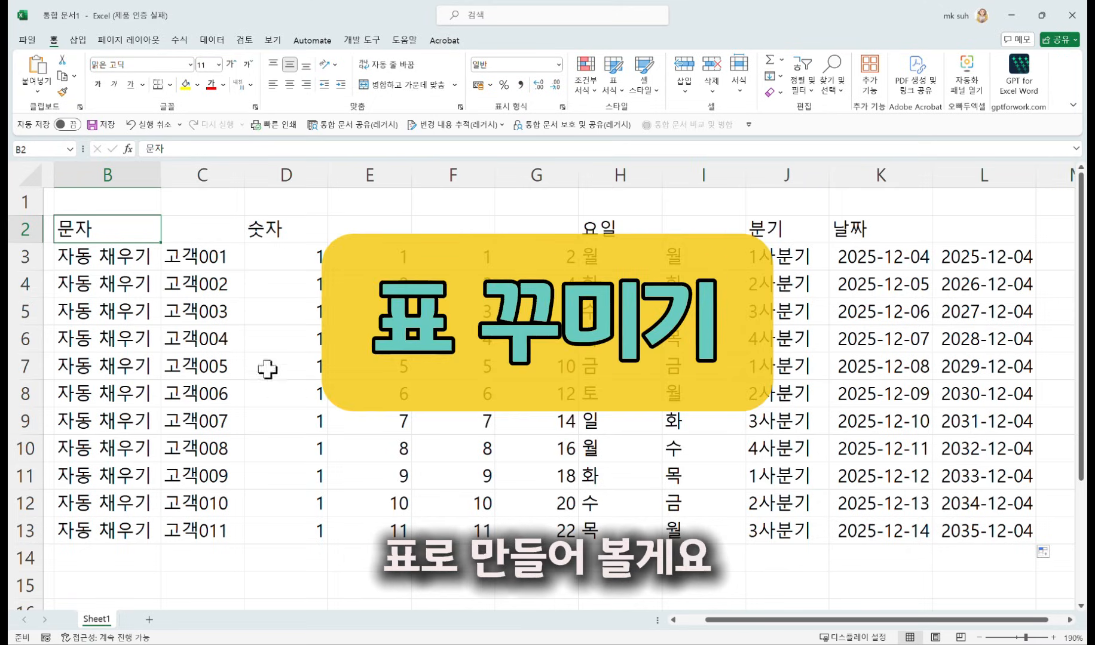
- Apply all borders to the table range B2:L13
left_click_drag(94, 230, 956, 534)
left_click(171, 84)
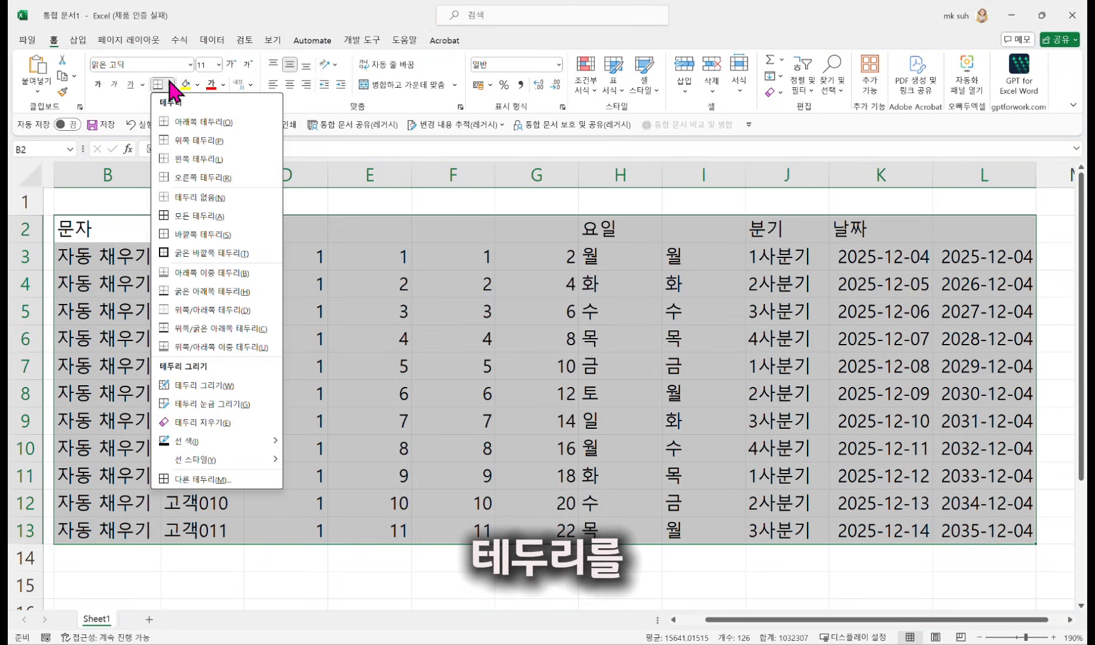
left_click(189, 219)
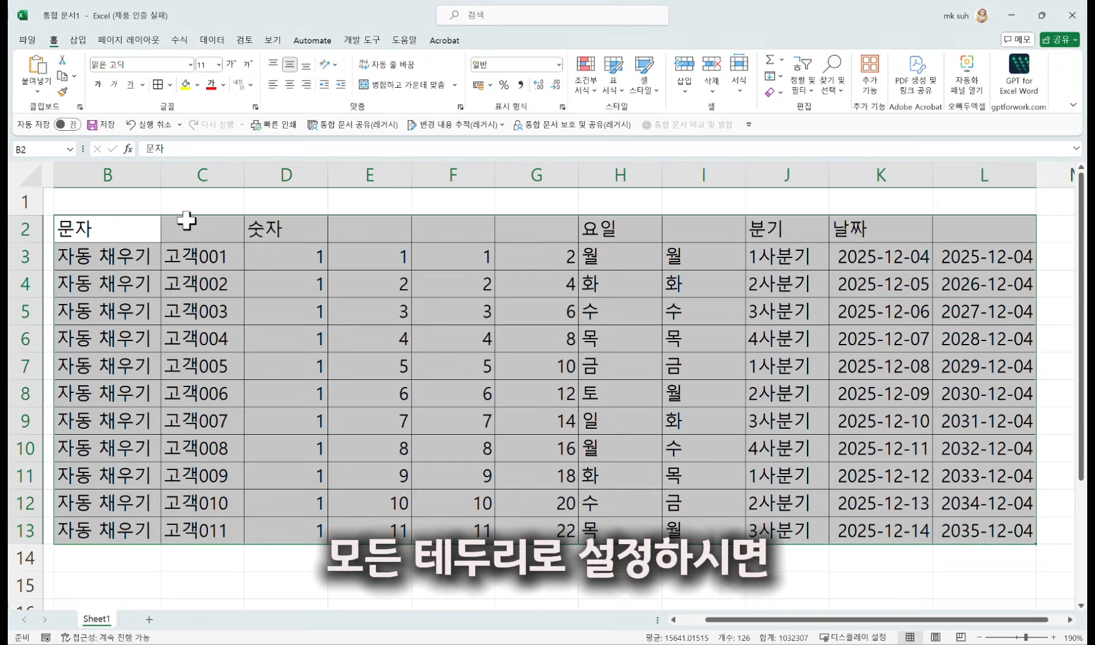
left_click(365, 585)
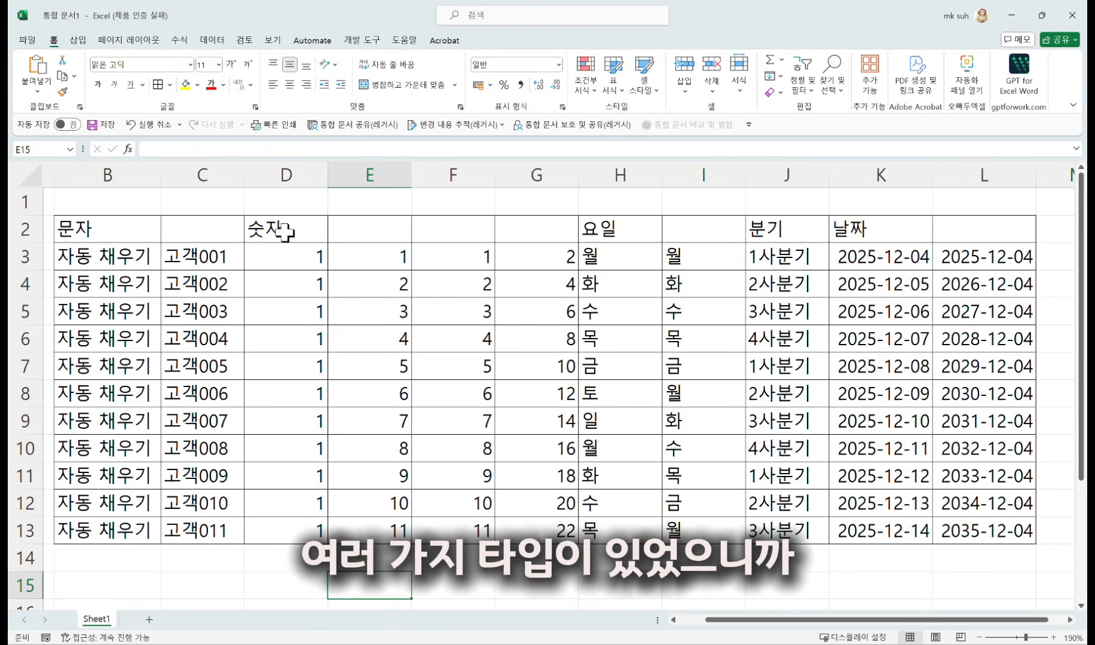
- Centre the heading 문자 across B2:C2 without merging, using the horizontal alignment 선택 영역의 가운데로
left_click_drag(90, 225, 178, 234)
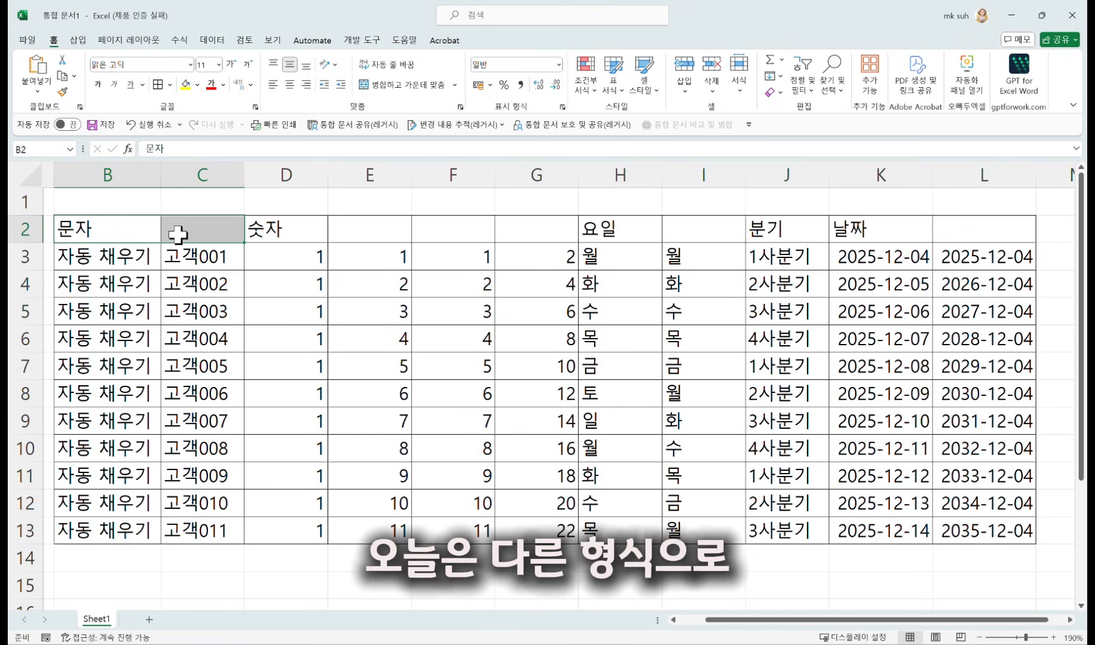
left_click(117, 229)
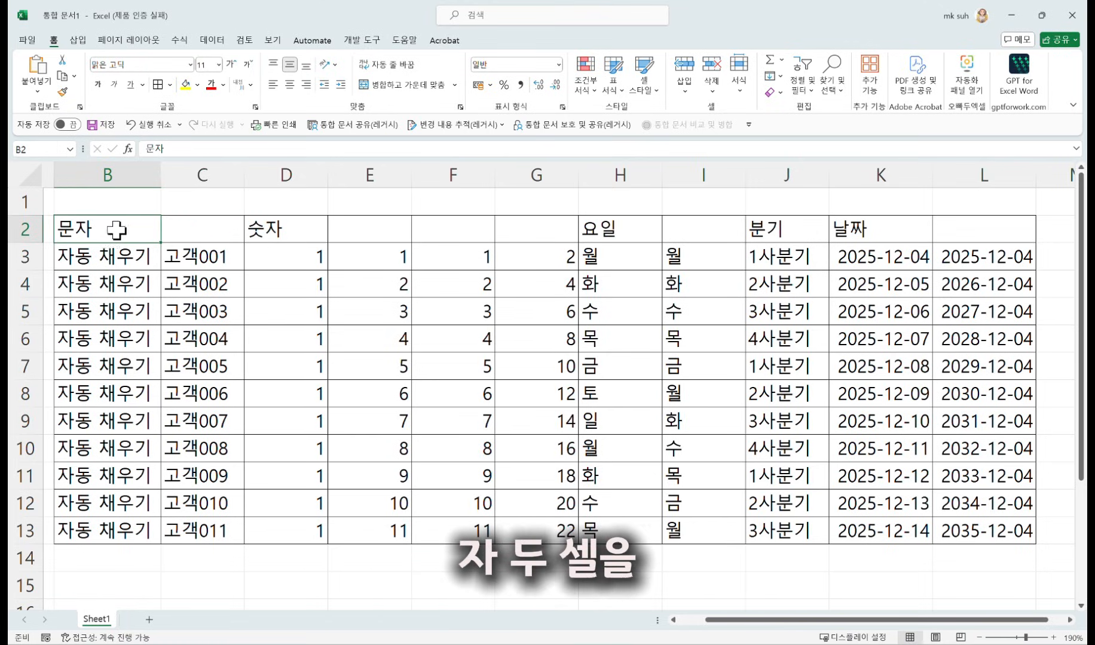
left_click_drag(117, 229, 188, 230)
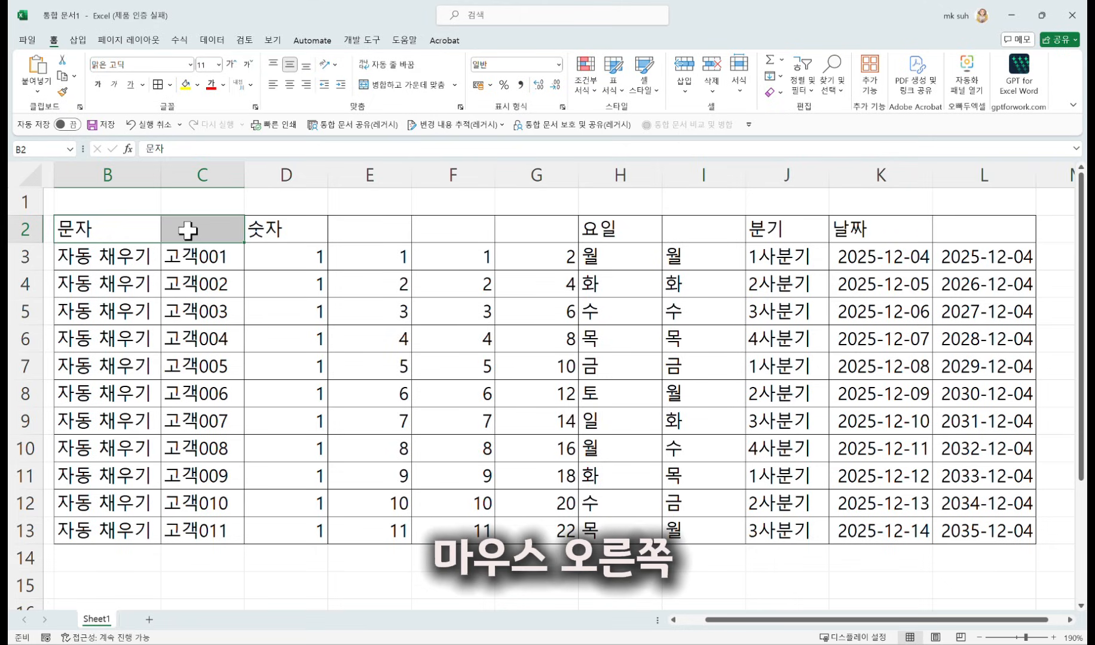
right_click(188, 231)
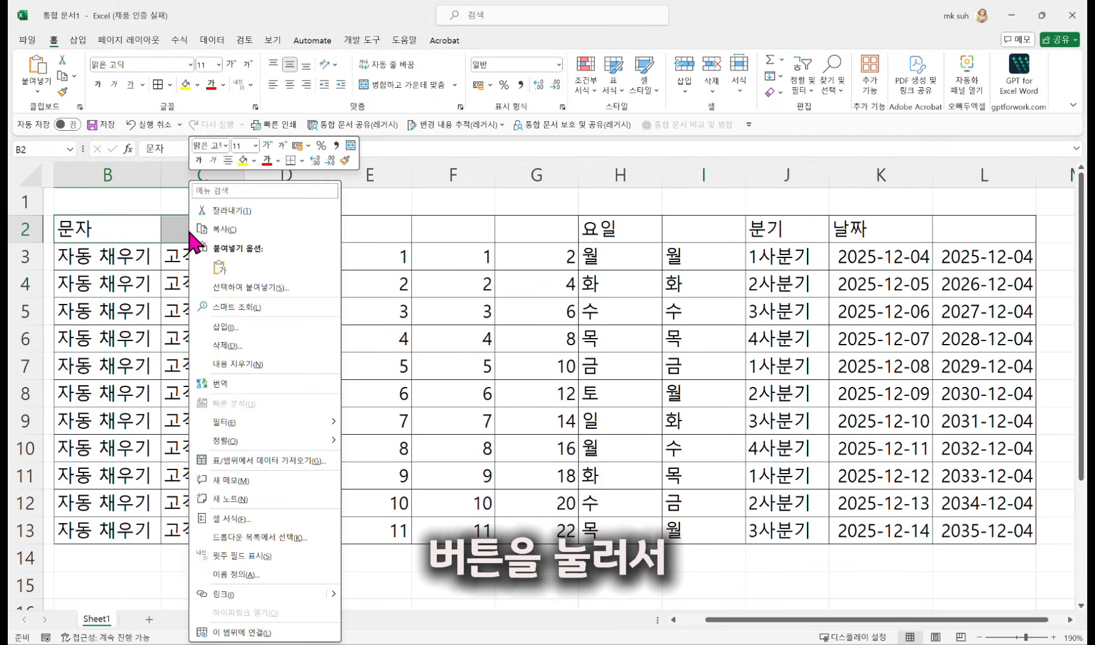
left_click(244, 522)
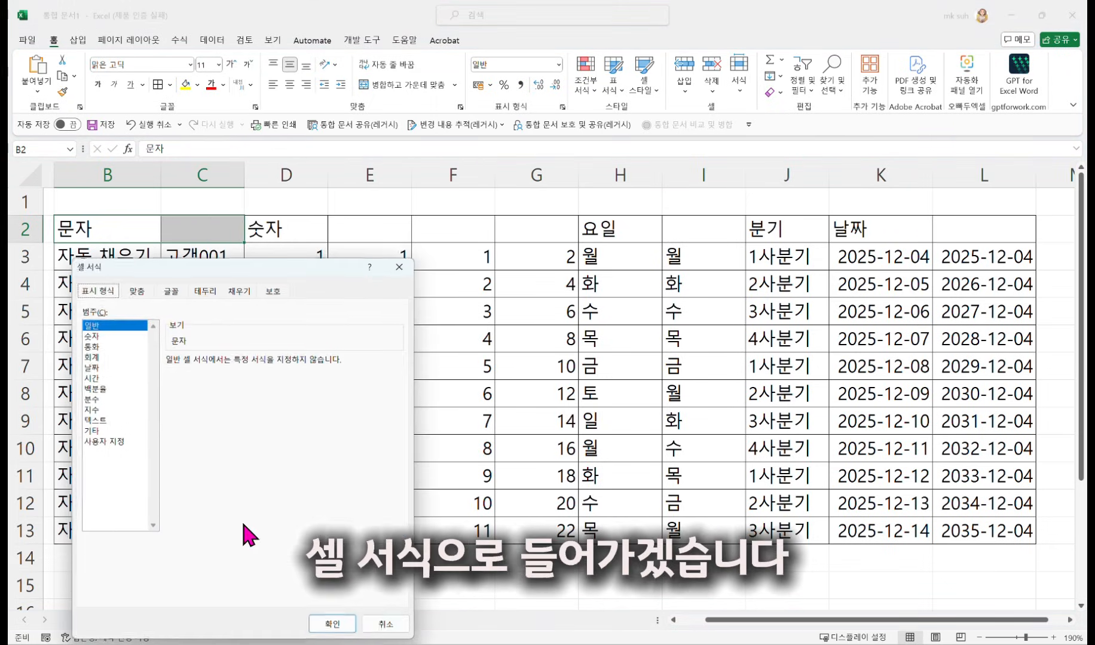
left_click(141, 292)
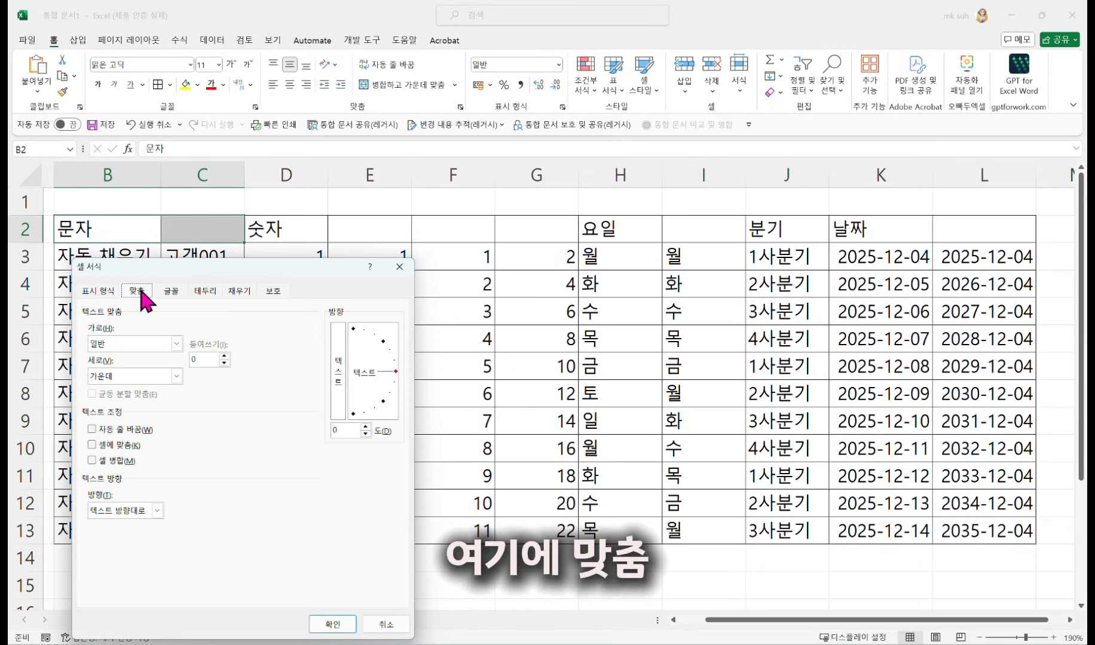
left_click_drag(188, 275, 390, 168)
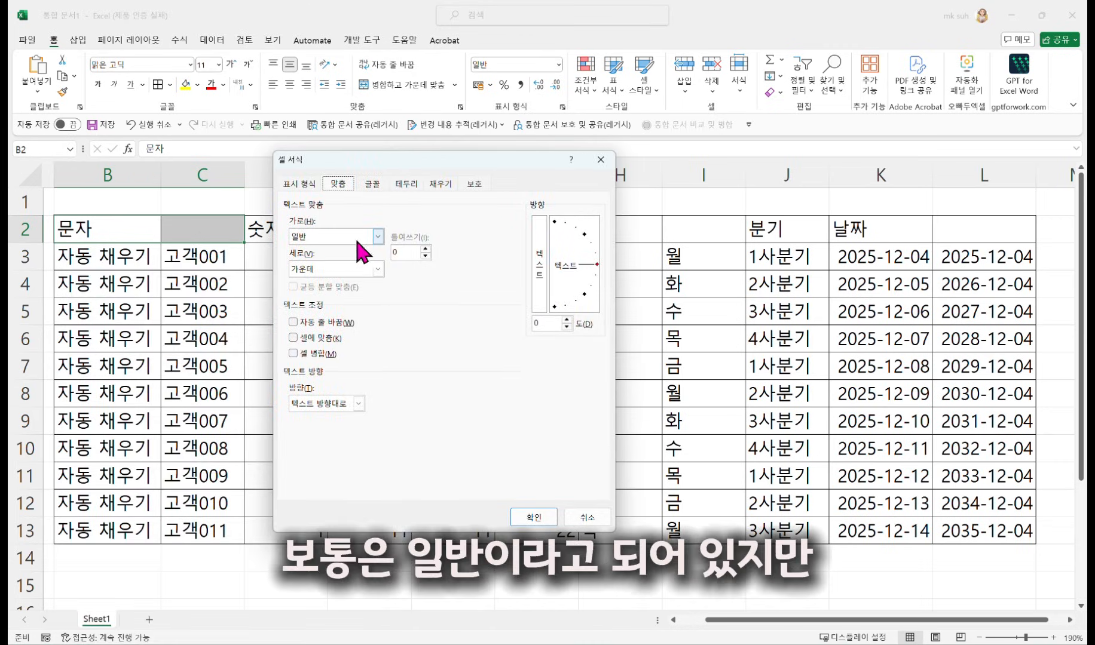
left_click(377, 237)
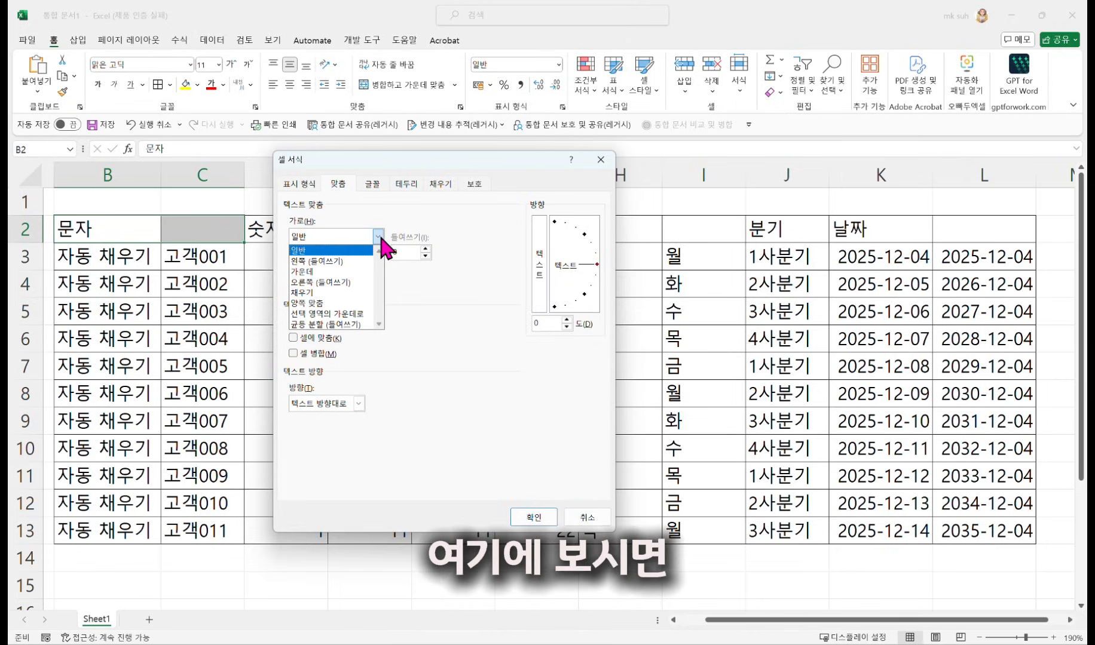
left_click(356, 314)
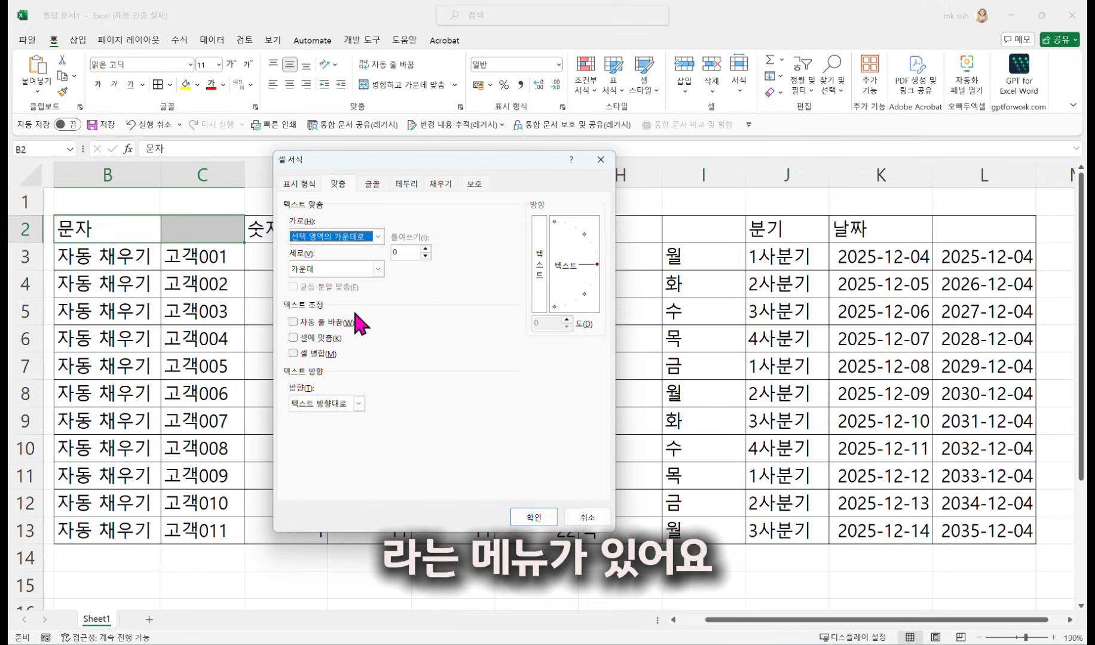
left_click(534, 517)
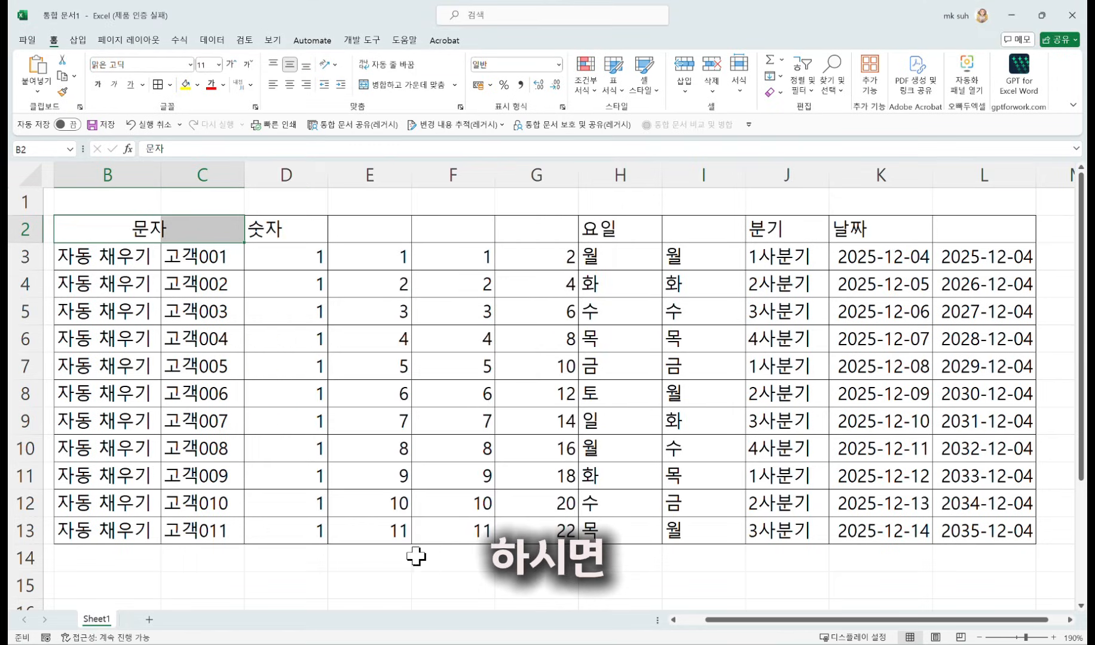
left_click(386, 571)
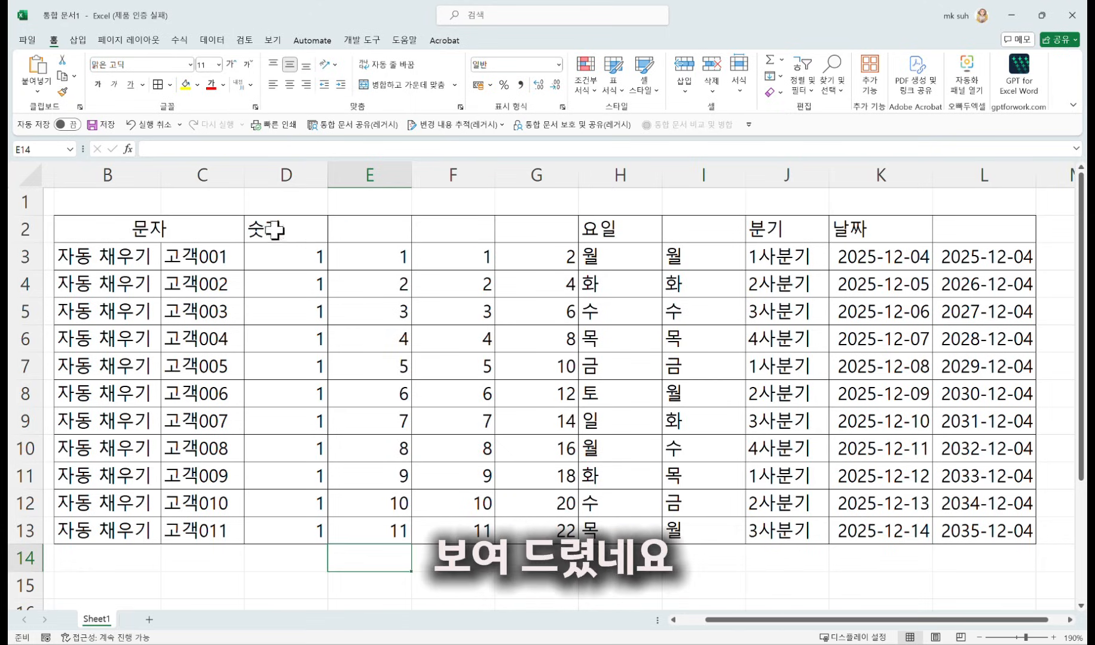
- Centre the heading 숫자 across D2:G2 with the horizontal alignment 선택 영역의 가운데로
left_click_drag(273, 229, 512, 228)
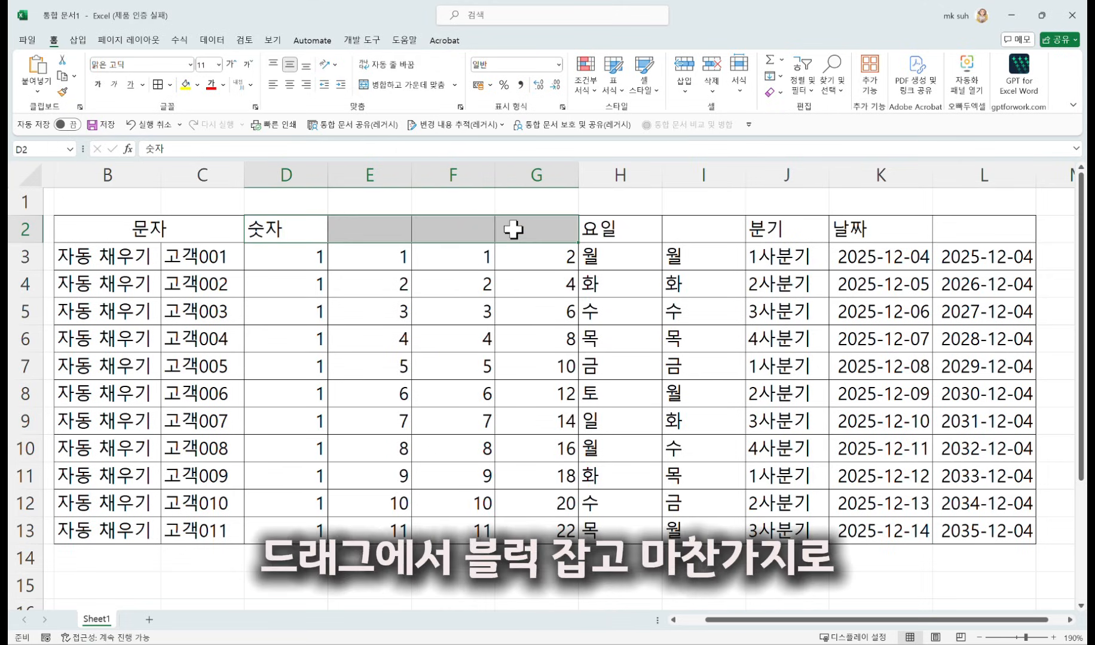
right_click(513, 229)
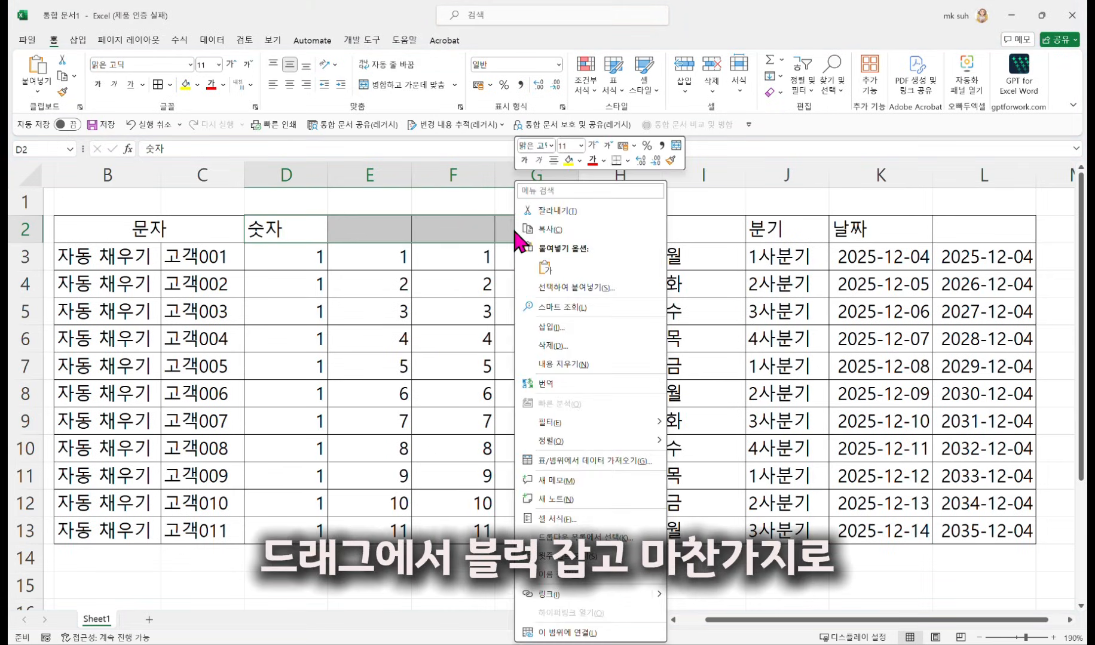
left_click(572, 529)
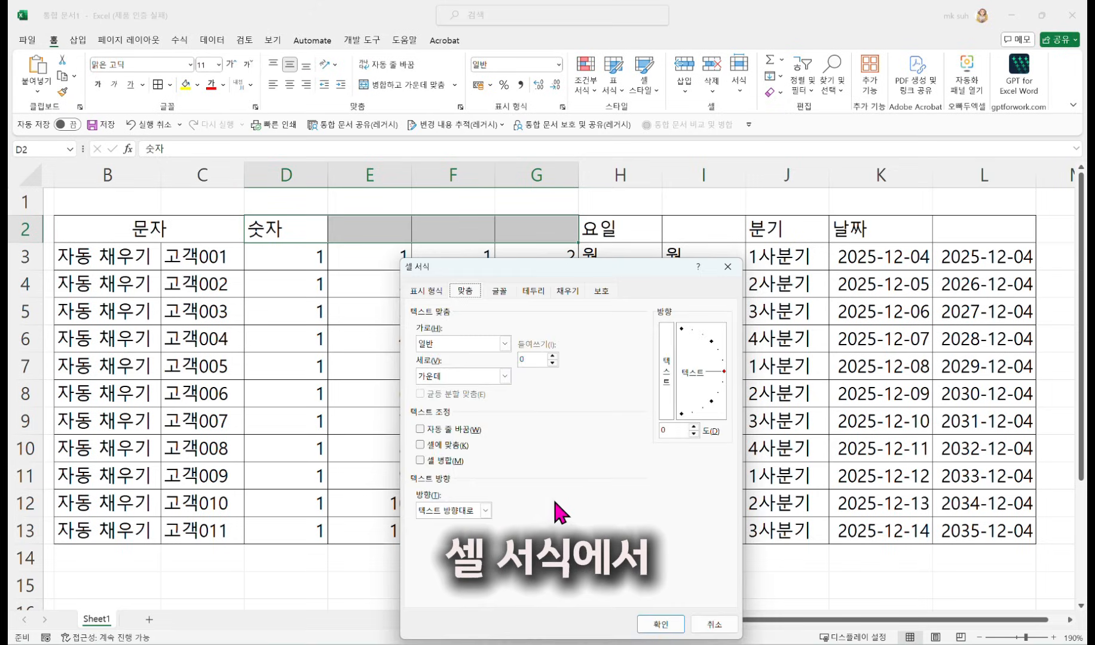
left_click(505, 345)
left_click(484, 420)
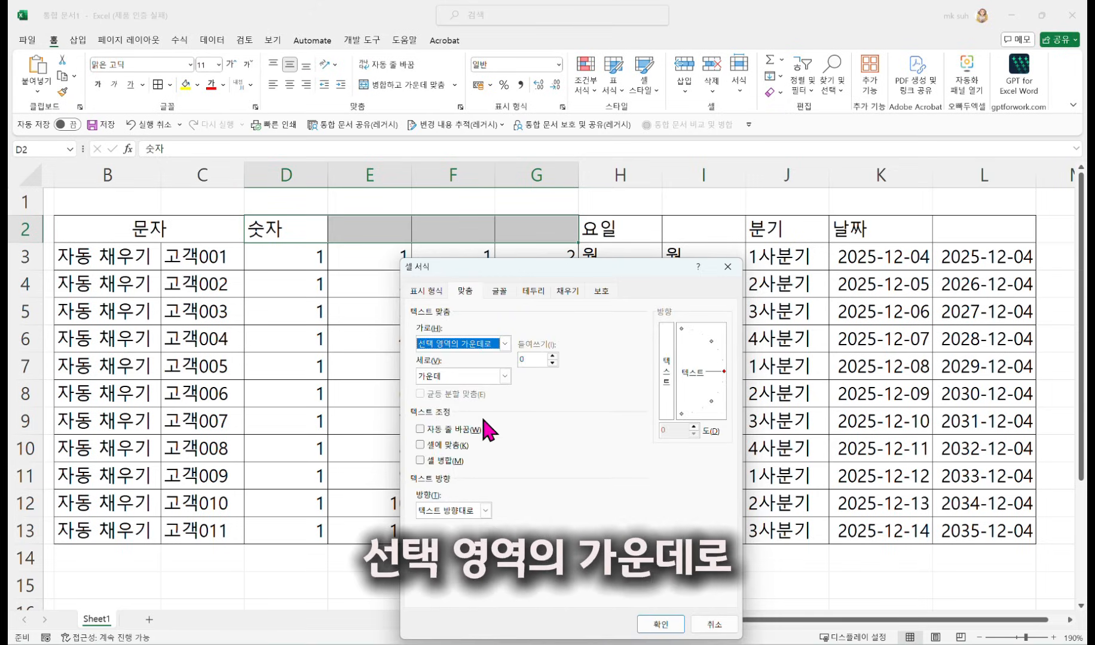
left_click(661, 624)
- Centre the heading 요일 across H2:I2 with the horizontal alignment 선택 영역의 가운데로
left_click(597, 225)
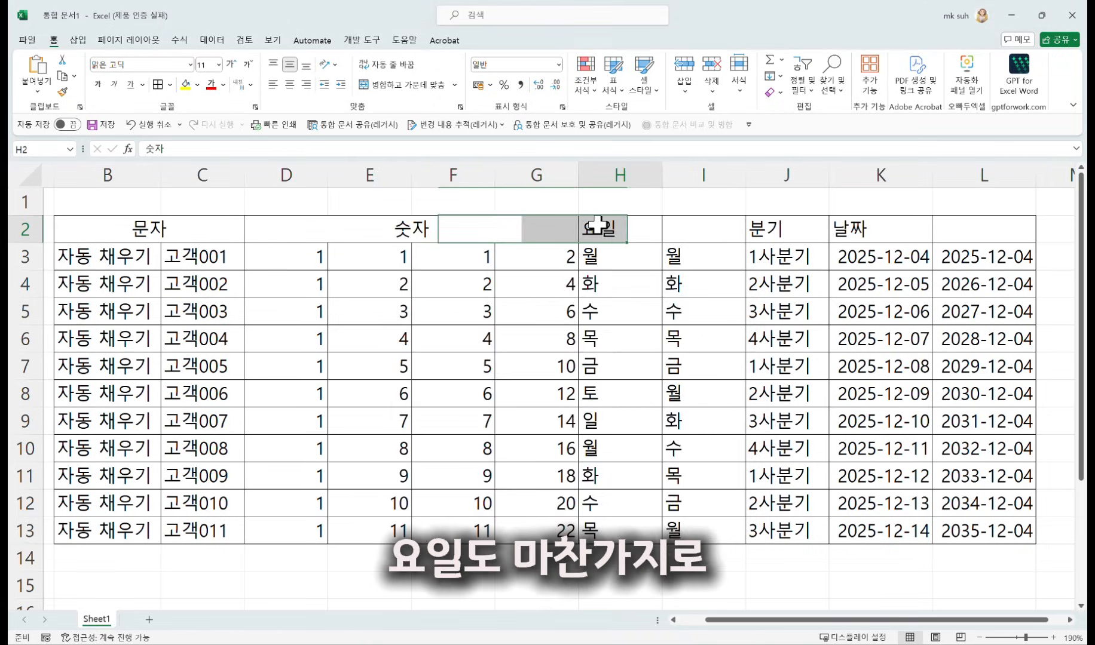
left_click_drag(598, 225, 679, 235)
right_click(681, 234)
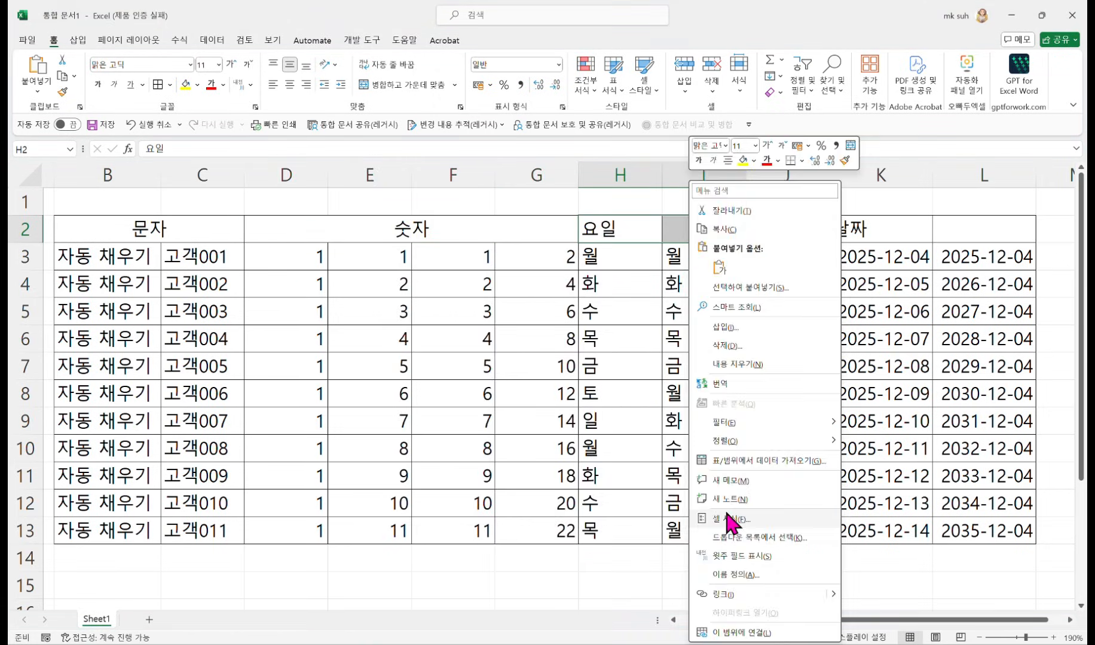
left_click(728, 522)
left_click(633, 350)
left_click(652, 425)
left_click(804, 620)
- Centre the heading 날짜 across K2:L2 with the horizontal alignment 선택 영역의 가운데로
left_click(858, 235)
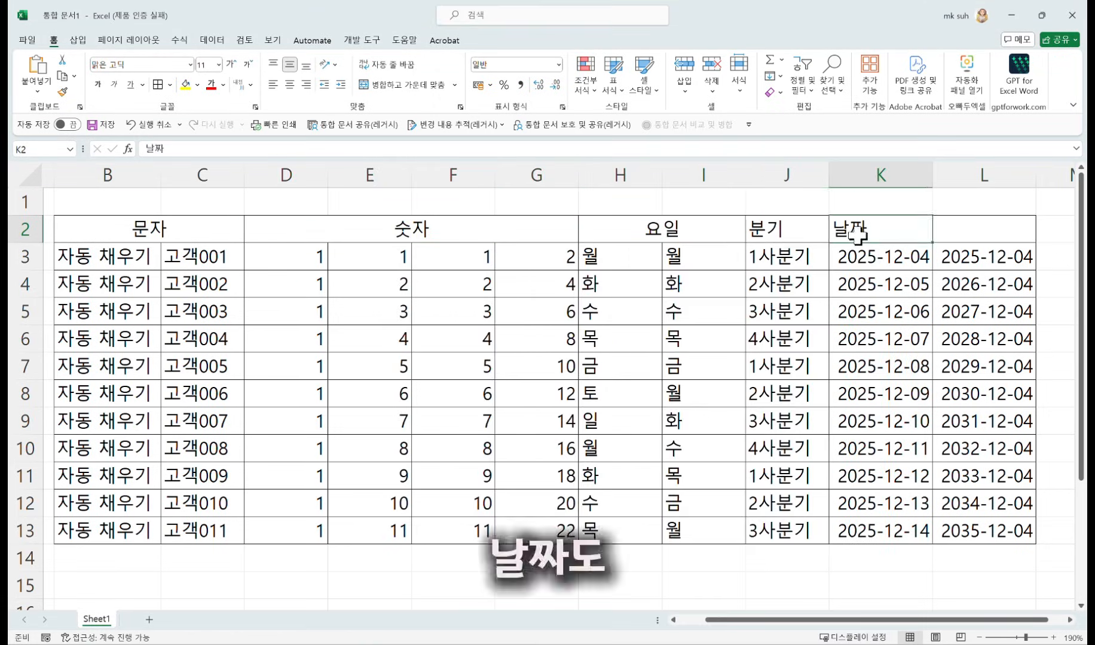
left_click_drag(857, 235, 970, 235)
right_click(971, 235)
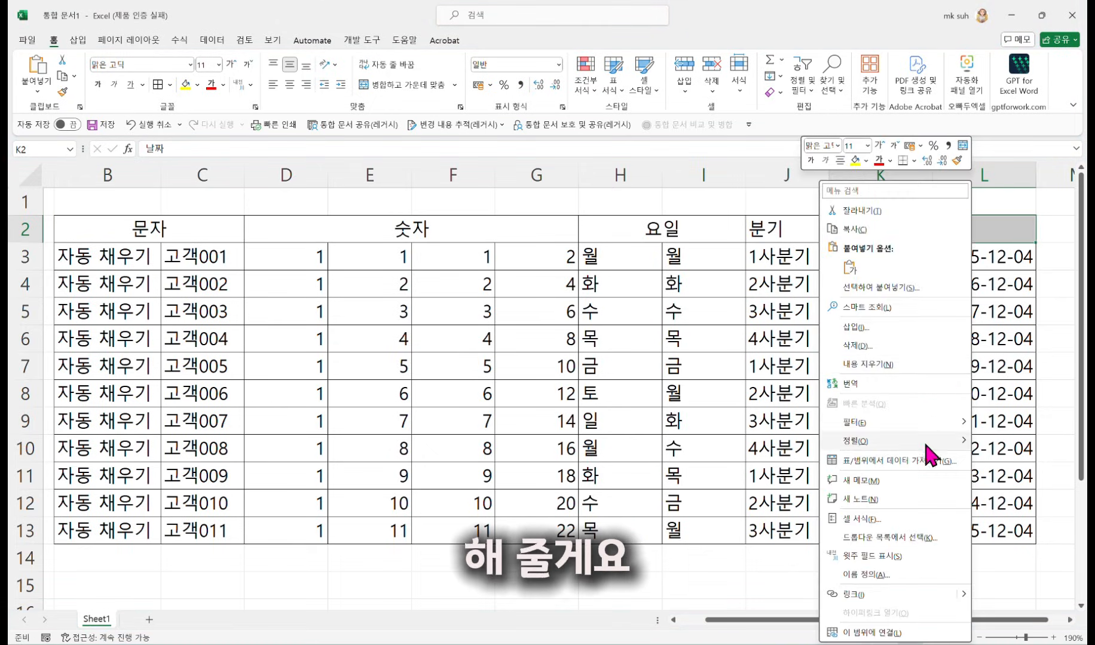
left_click(861, 519)
left_click(812, 350)
left_click(825, 422)
left_click(929, 622)
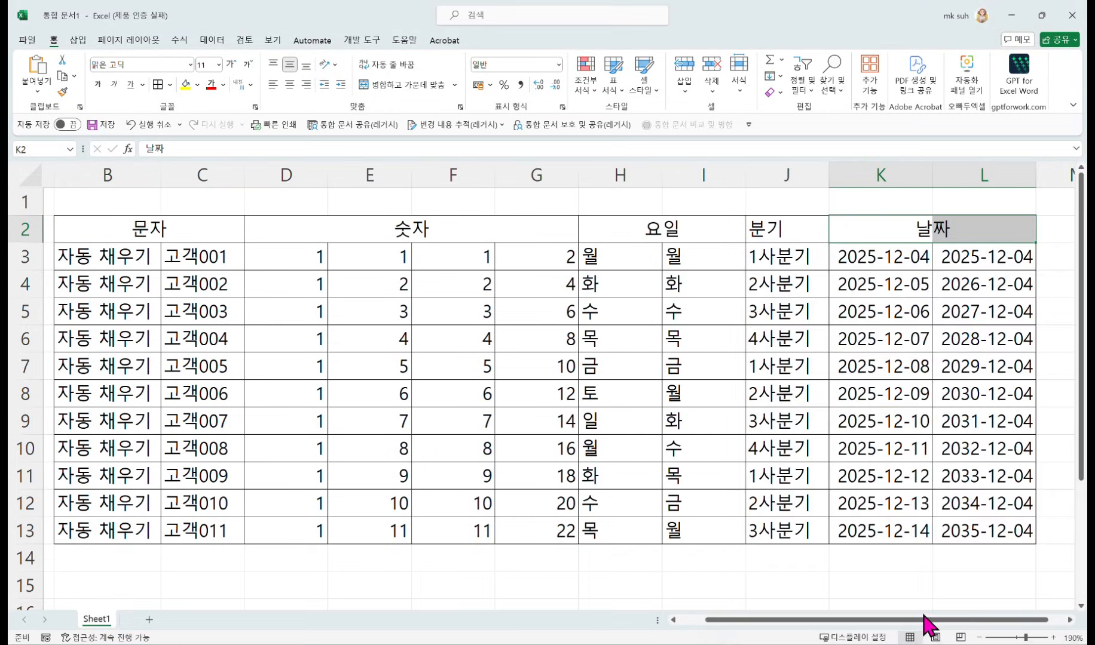
- Fill the header row B2:L2 with grey and make its text bold
left_click(113, 226)
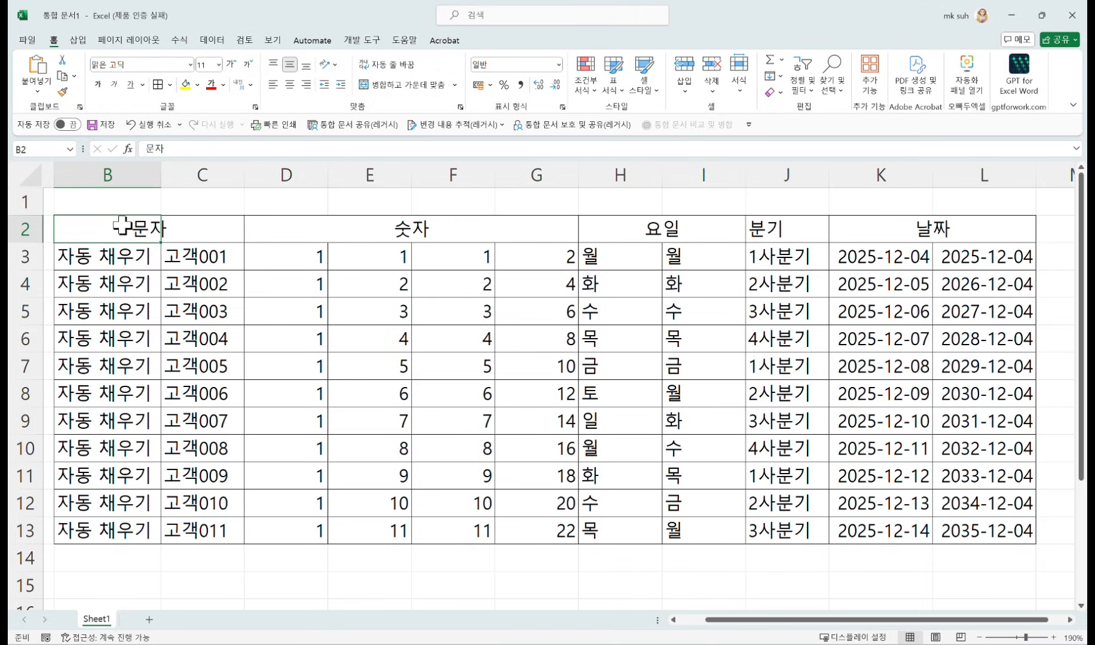
left_click_drag(122, 225, 950, 239)
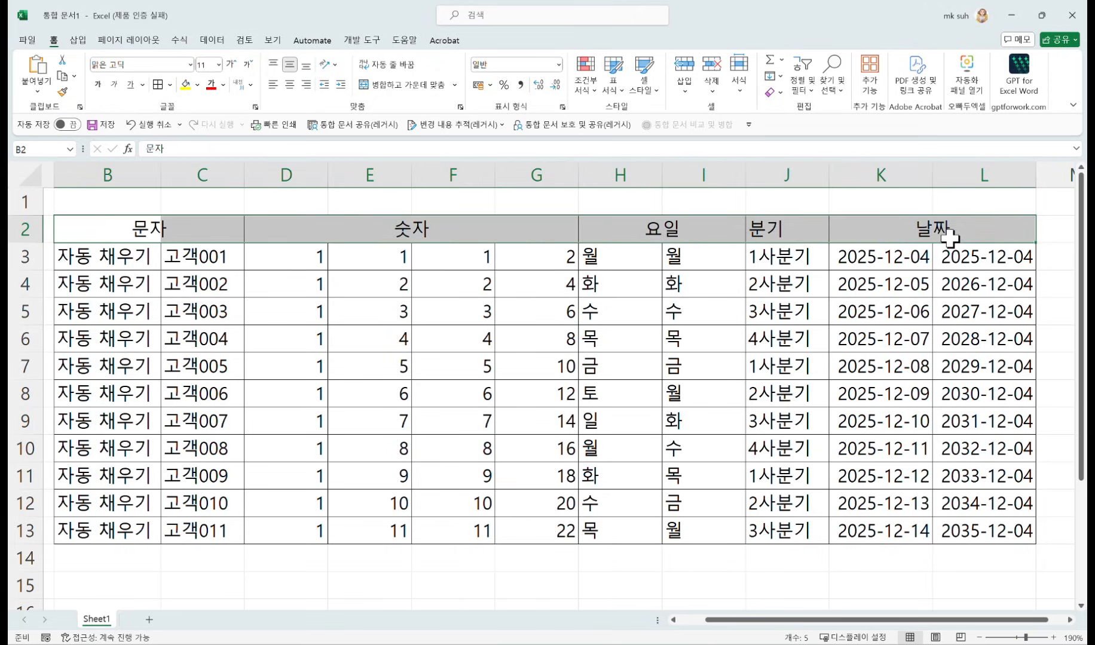
left_click(198, 84)
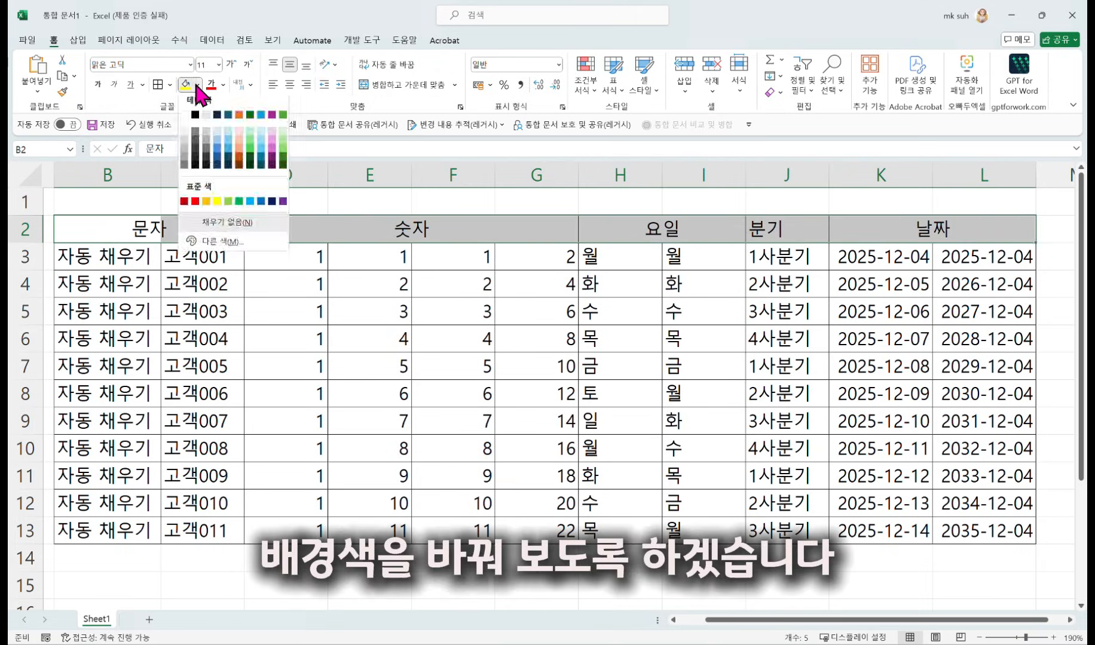
left_click(186, 157)
left_click(97, 85)
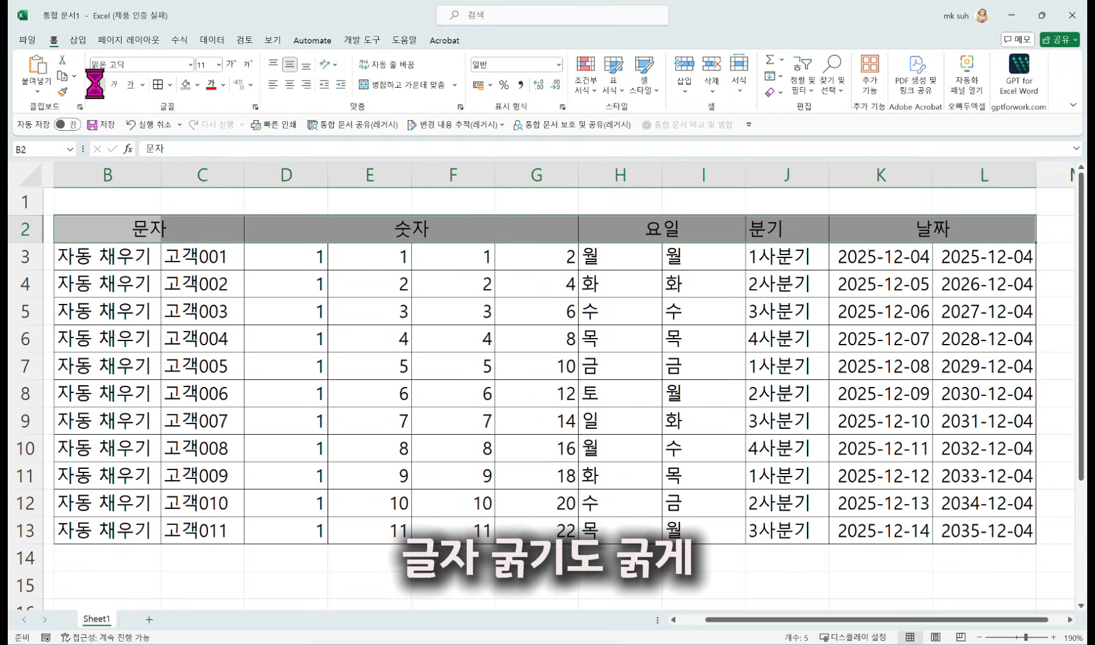
- Increase the font size of the header row B2:L2 by one increment
left_click(231, 64)
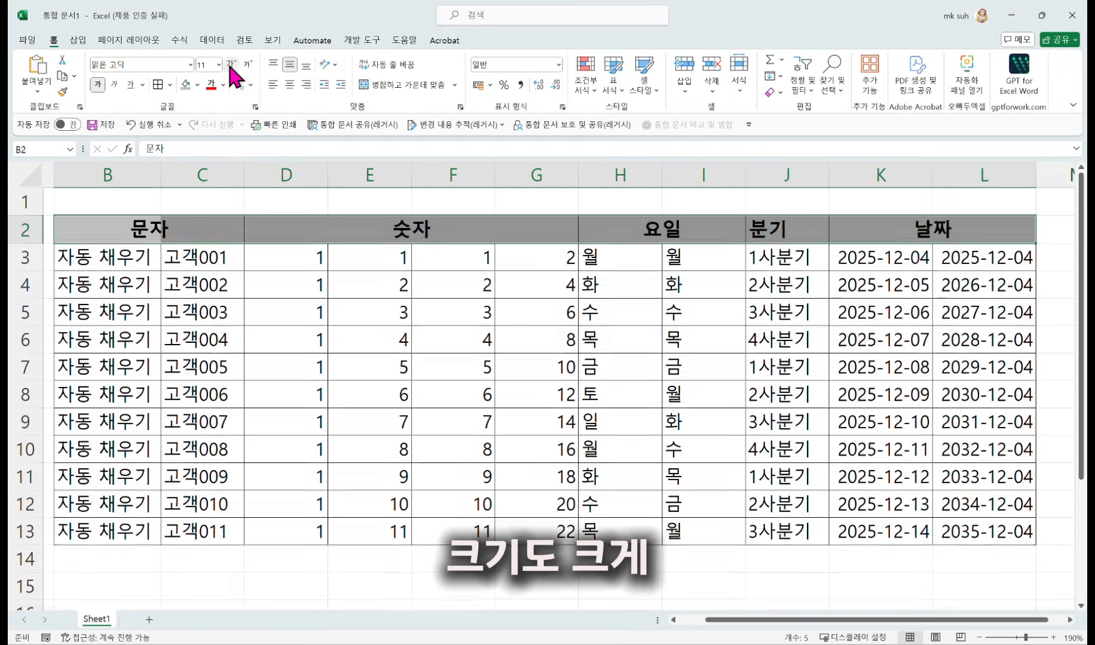
left_click(387, 595)
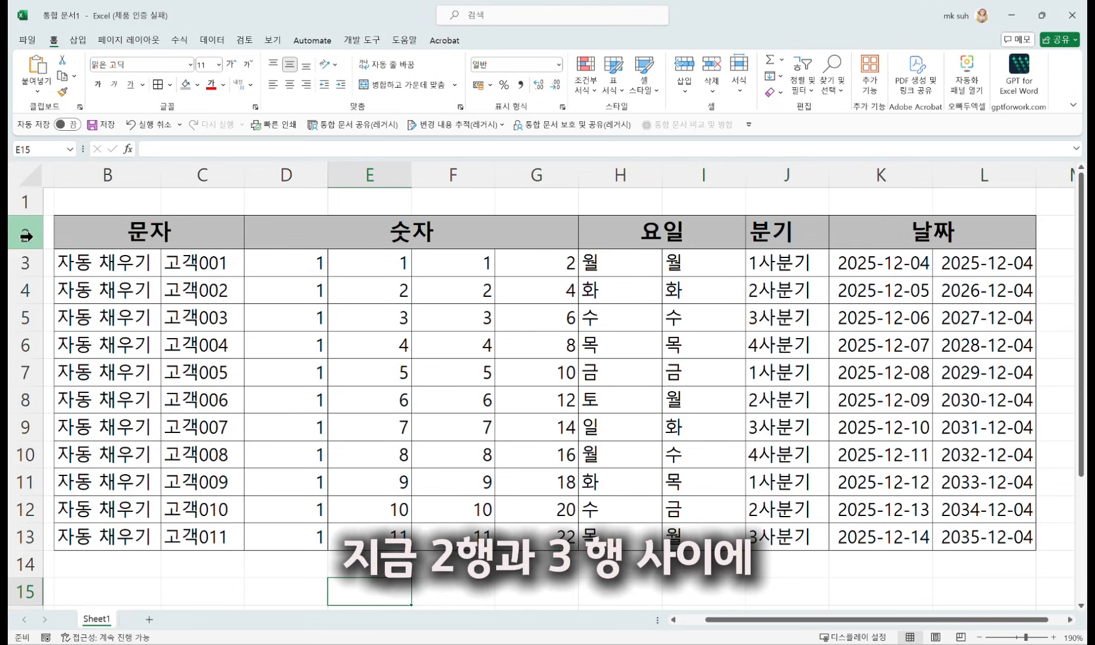
- Insert a new row above row 3 and apply the insert option 아래와 같은 서식 to it
right_click(25, 267)
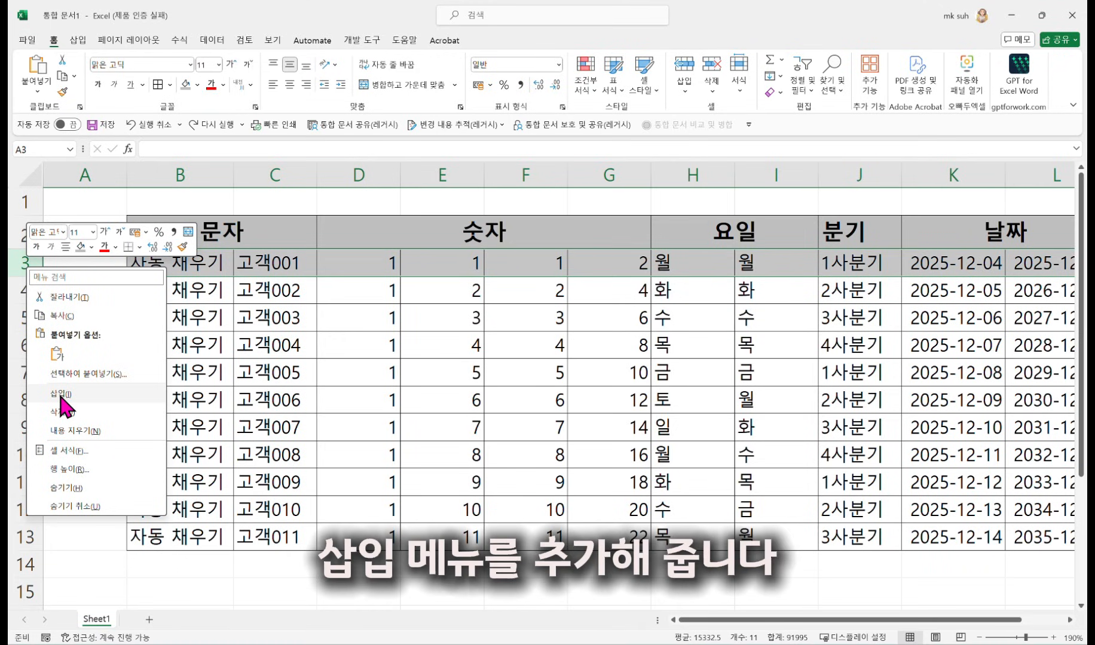
left_click(60, 394)
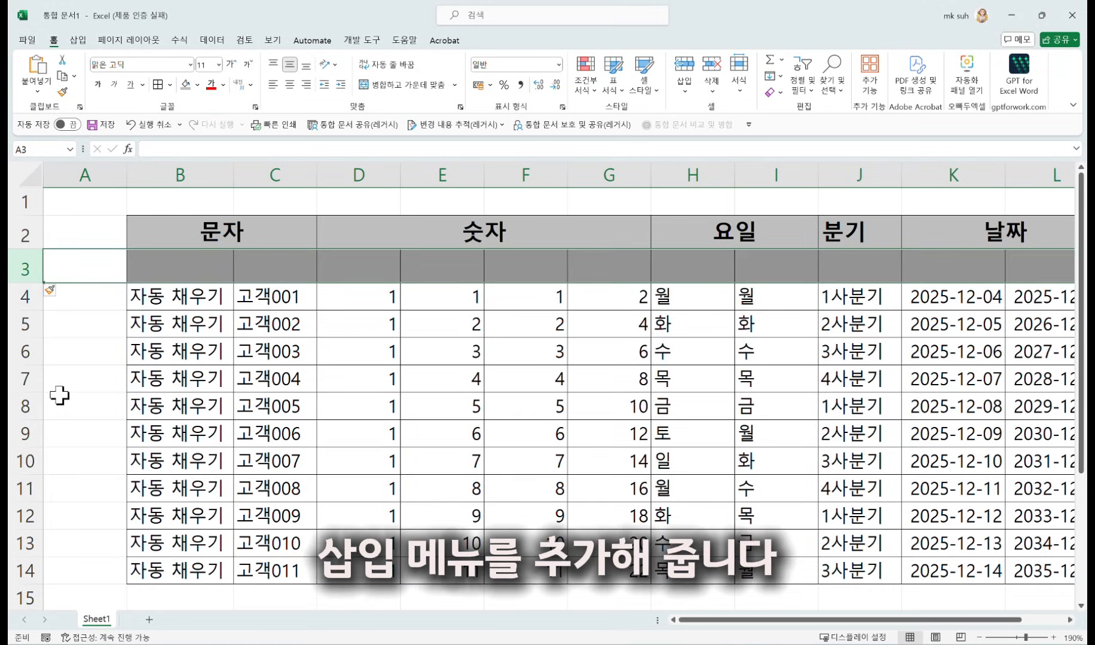
left_click(52, 293)
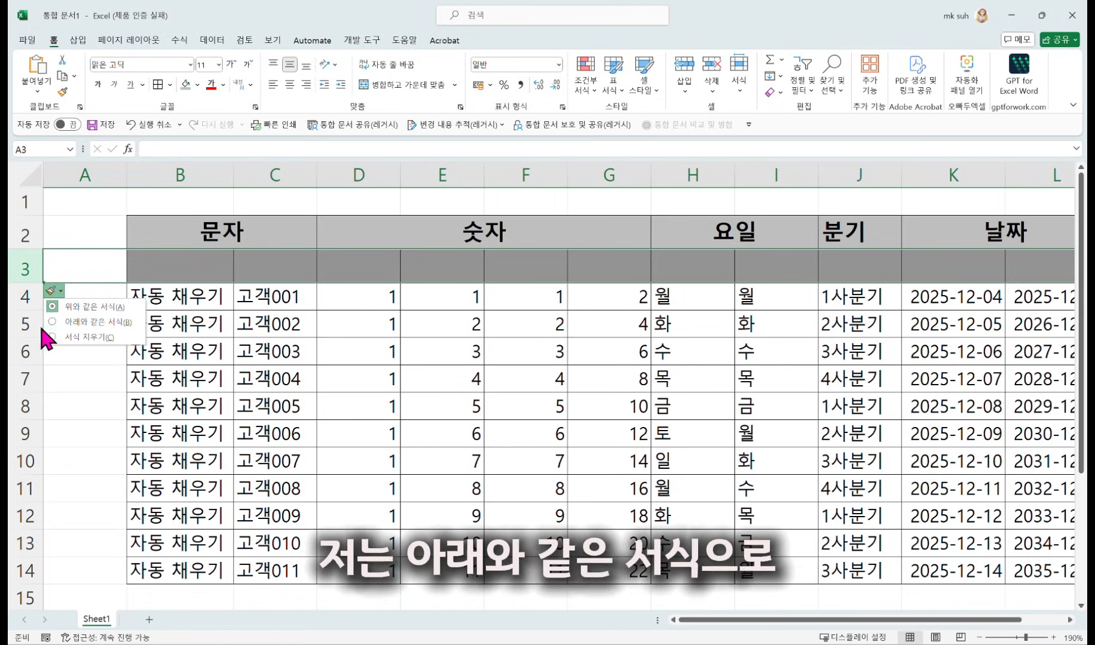
left_click(55, 324)
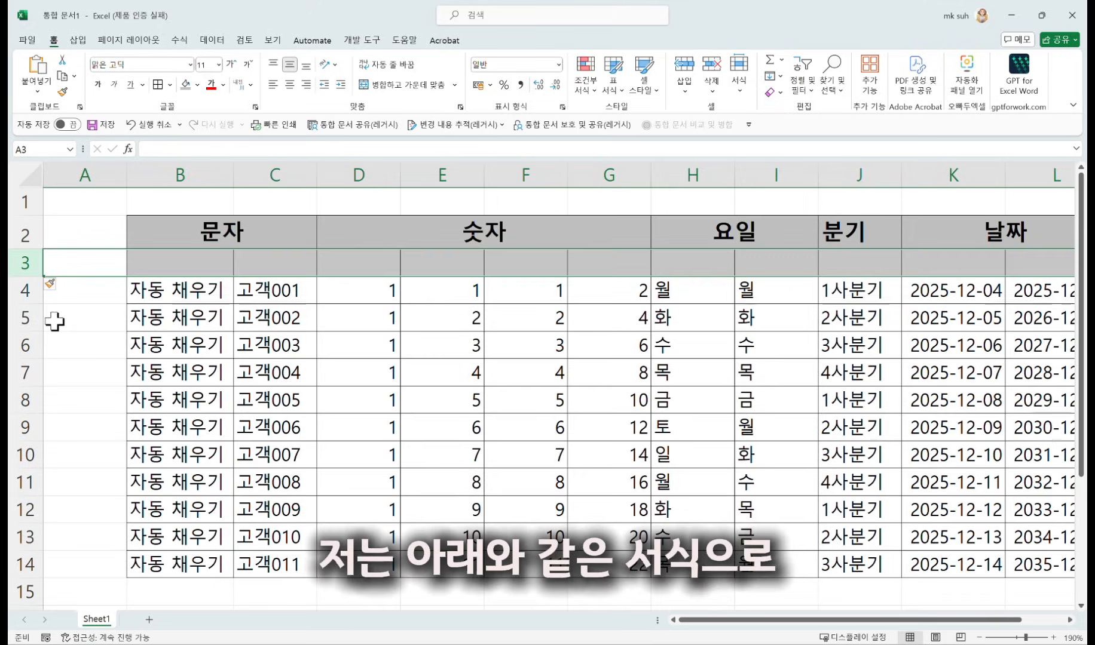
- Enter the subheadings 일반, 문자+숫자 and 일반 in cells B3, C3 and D3
left_click(153, 269)
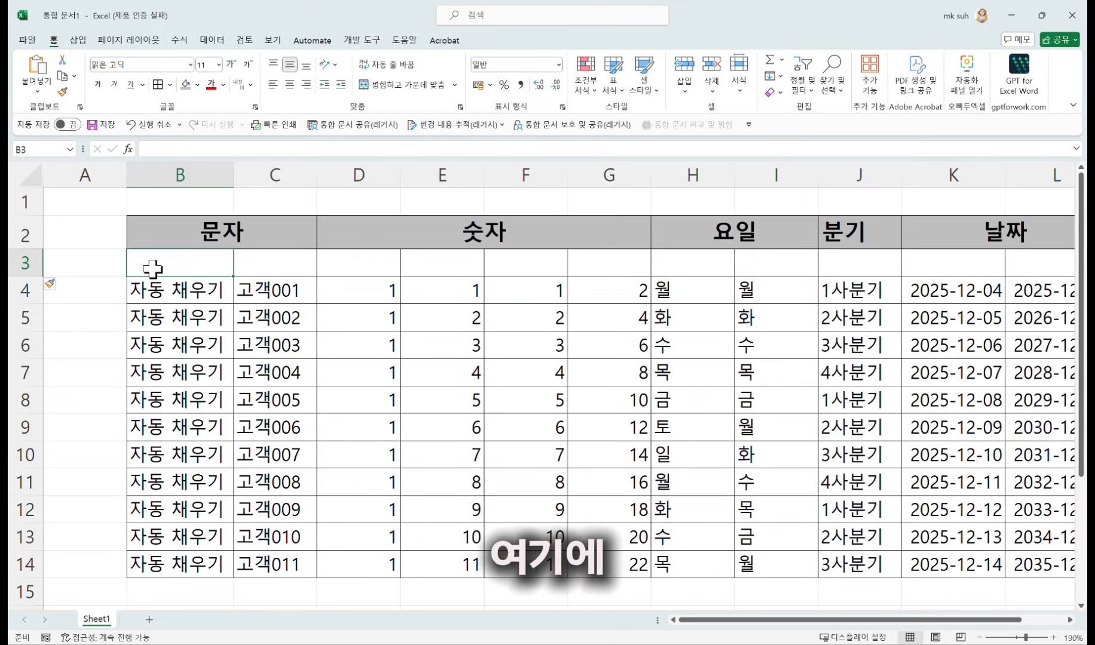
type("일반")
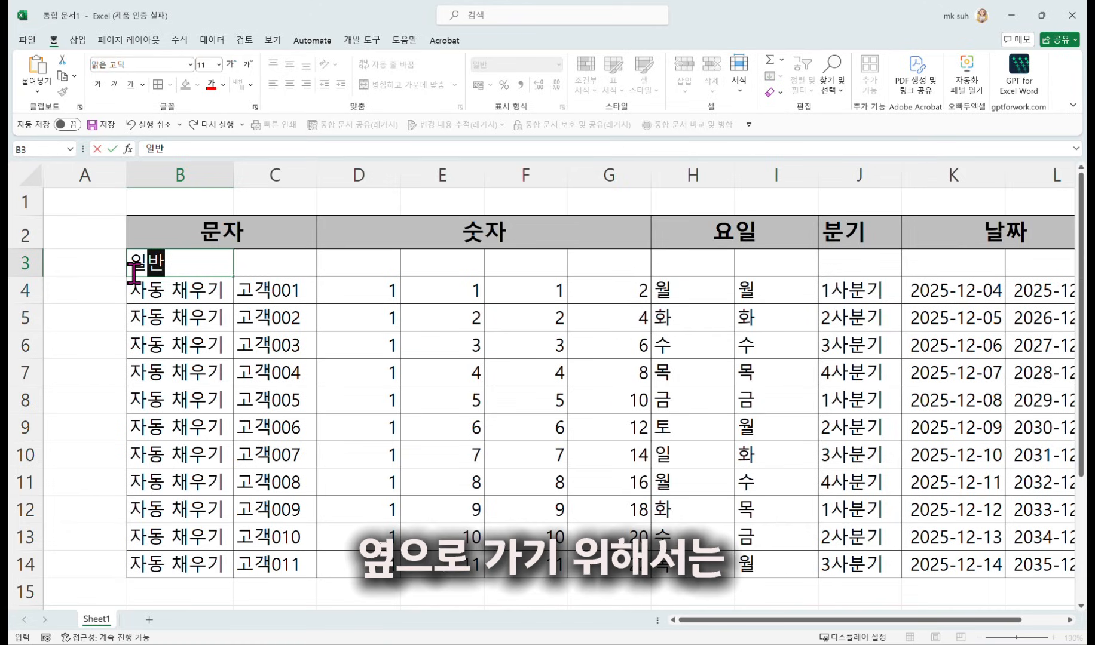
key("Tab")
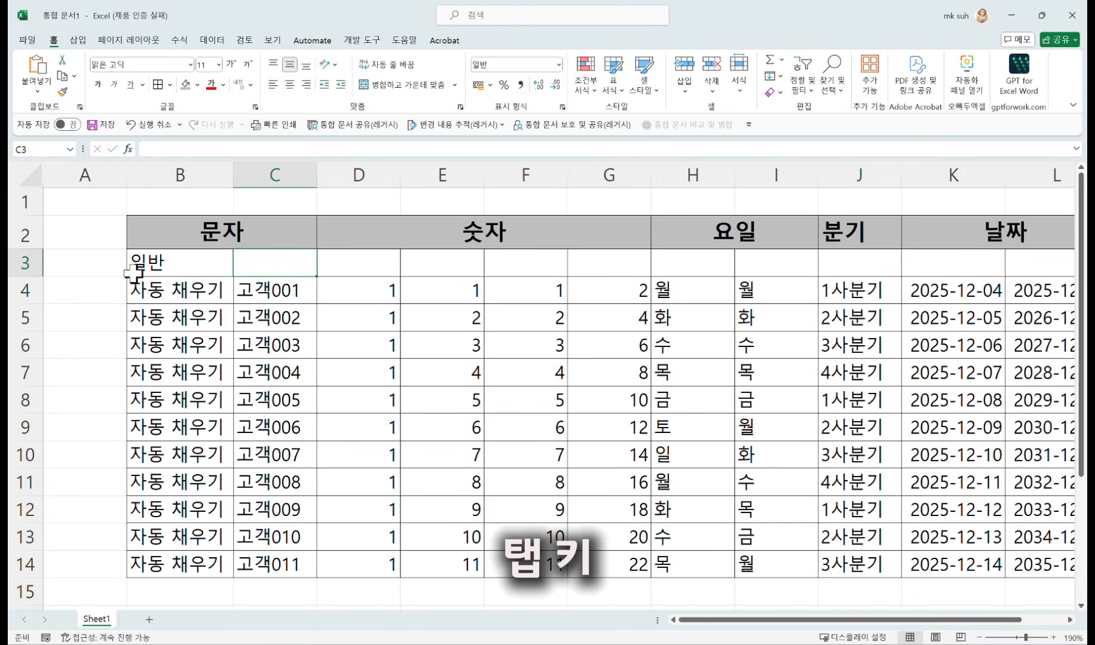
type("ㅁㅜㄴ자+ㅅ")
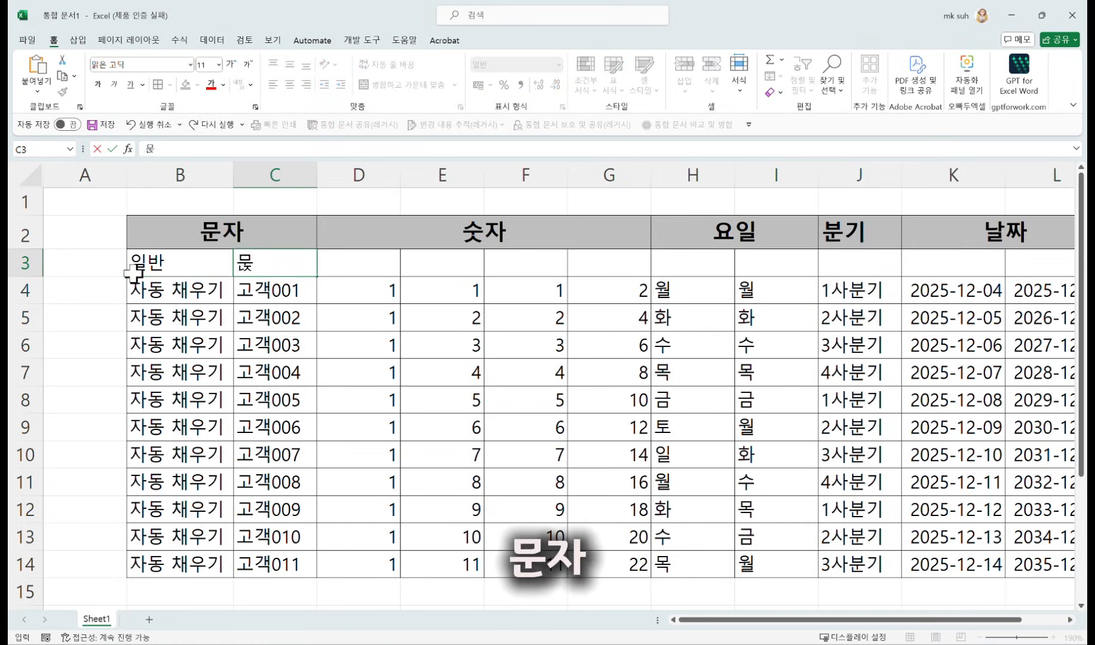
type("ㅜㅅ자")
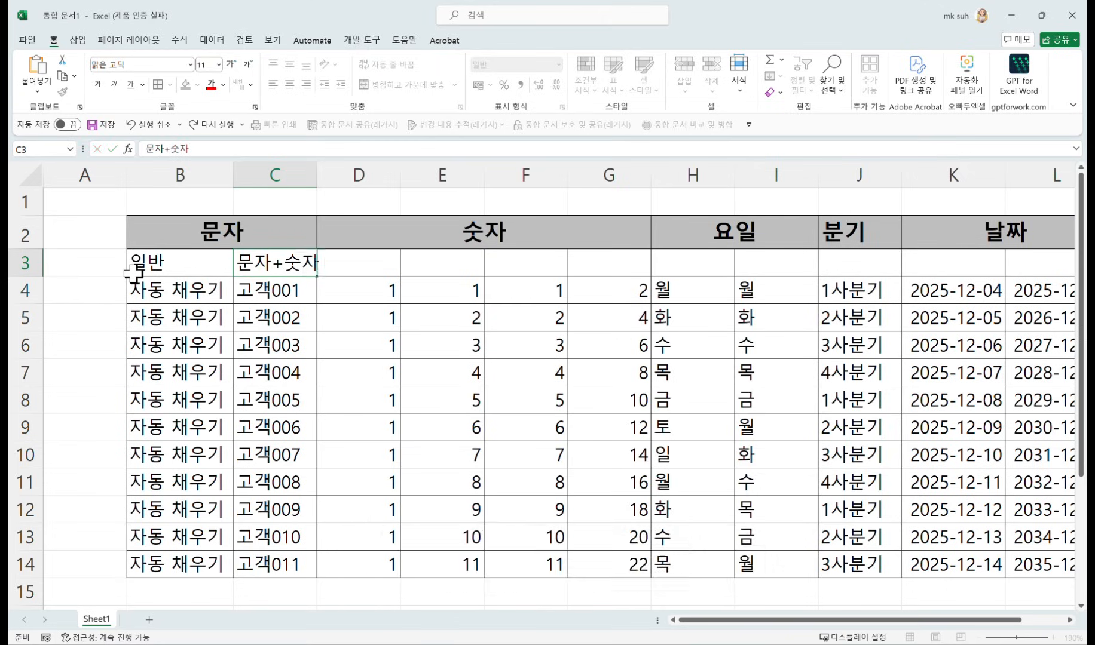
key("Tab")
type("일")
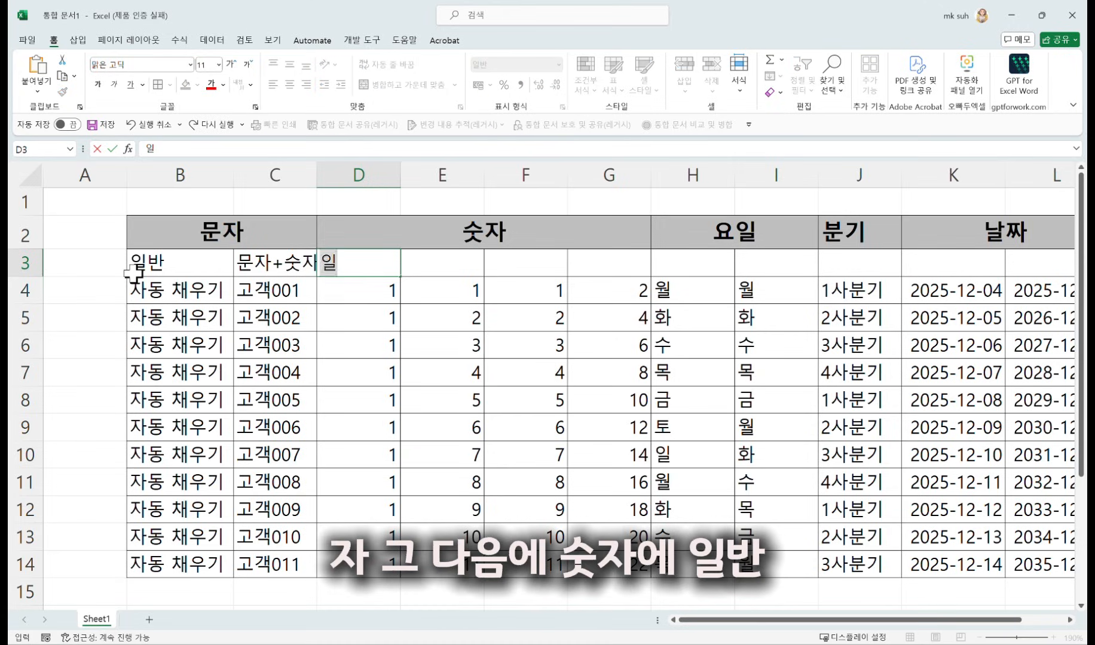
type("바ㄴ")
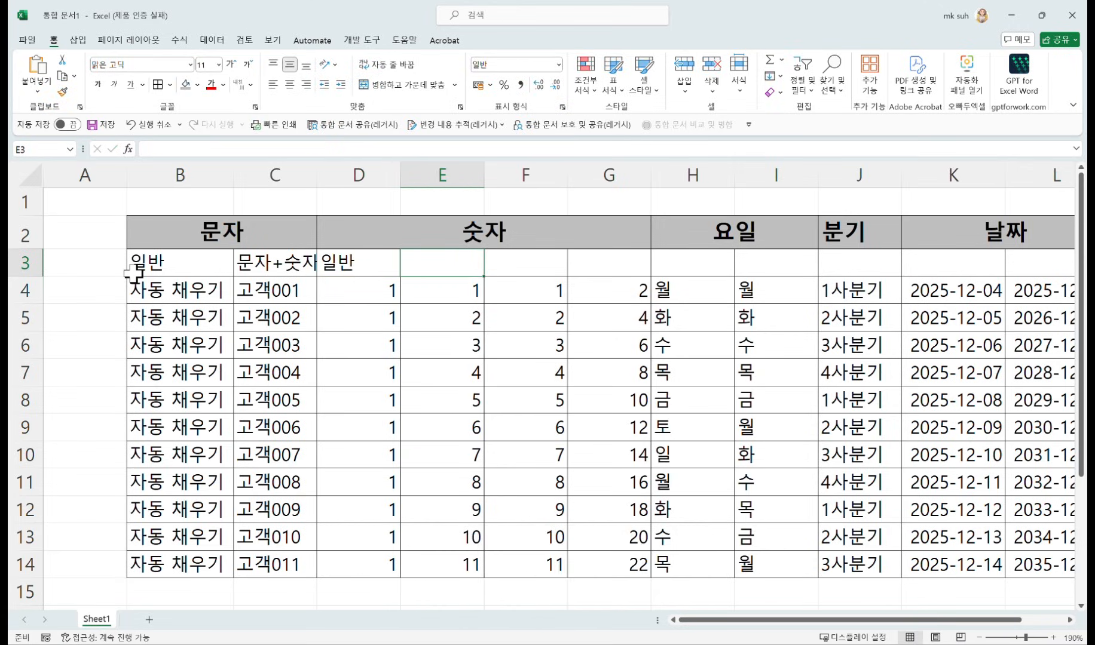
key("ctrl+Return")
- Enter 증가1 in E3 and AutoFill it across to F3 to produce 증가2
left_click(459, 268)
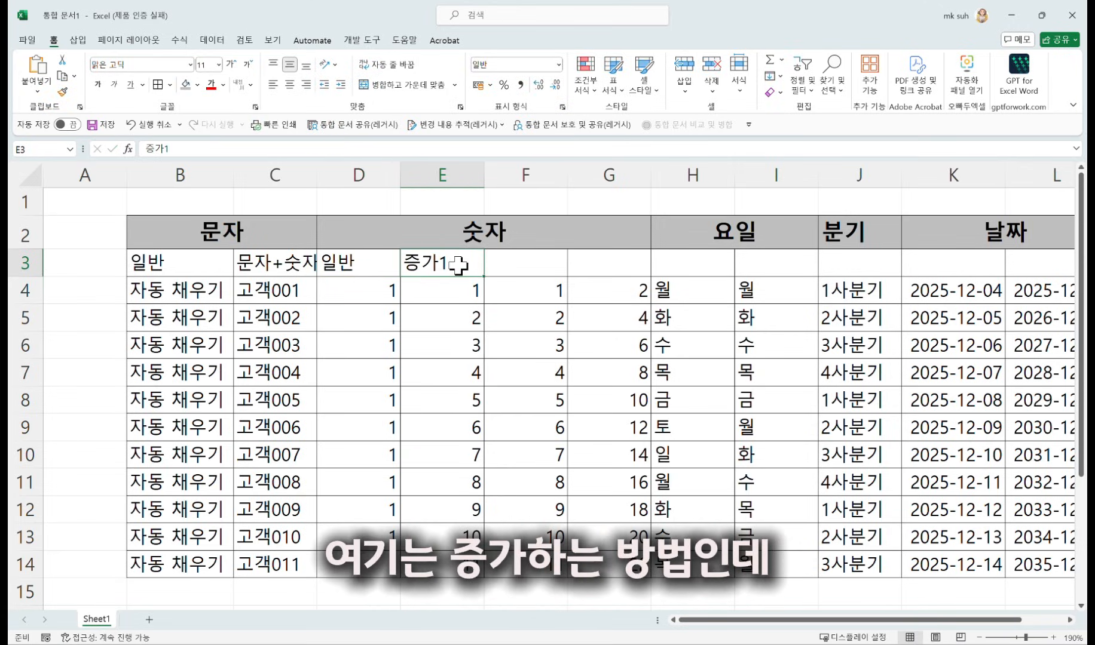
left_click(533, 265)
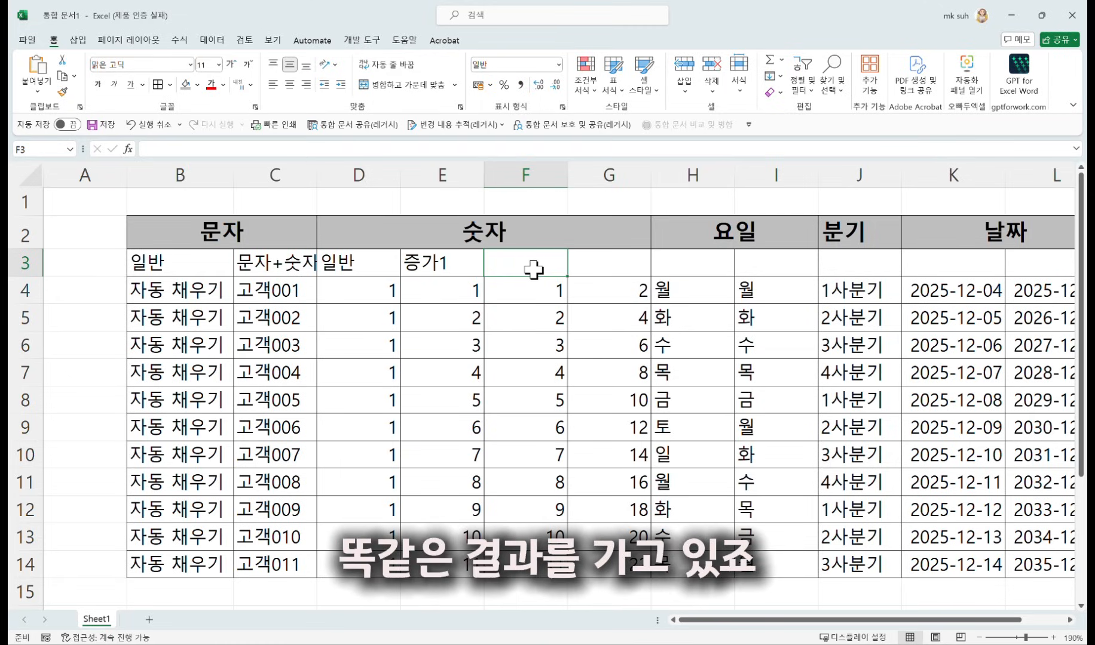
left_click(444, 263)
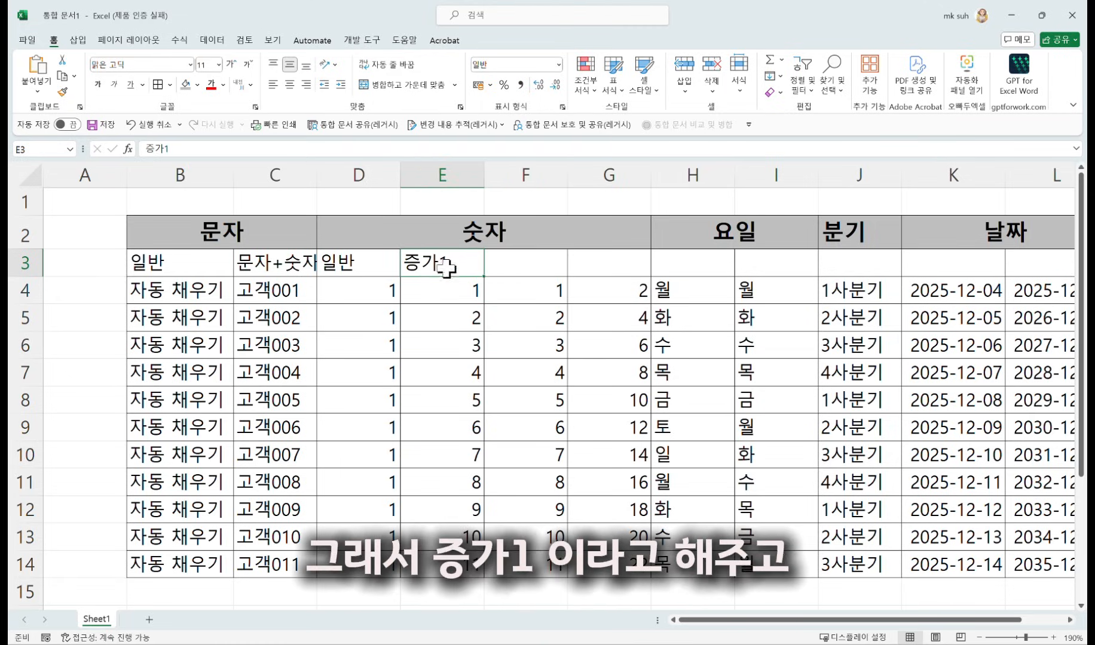
left_click_drag(484, 277, 537, 276)
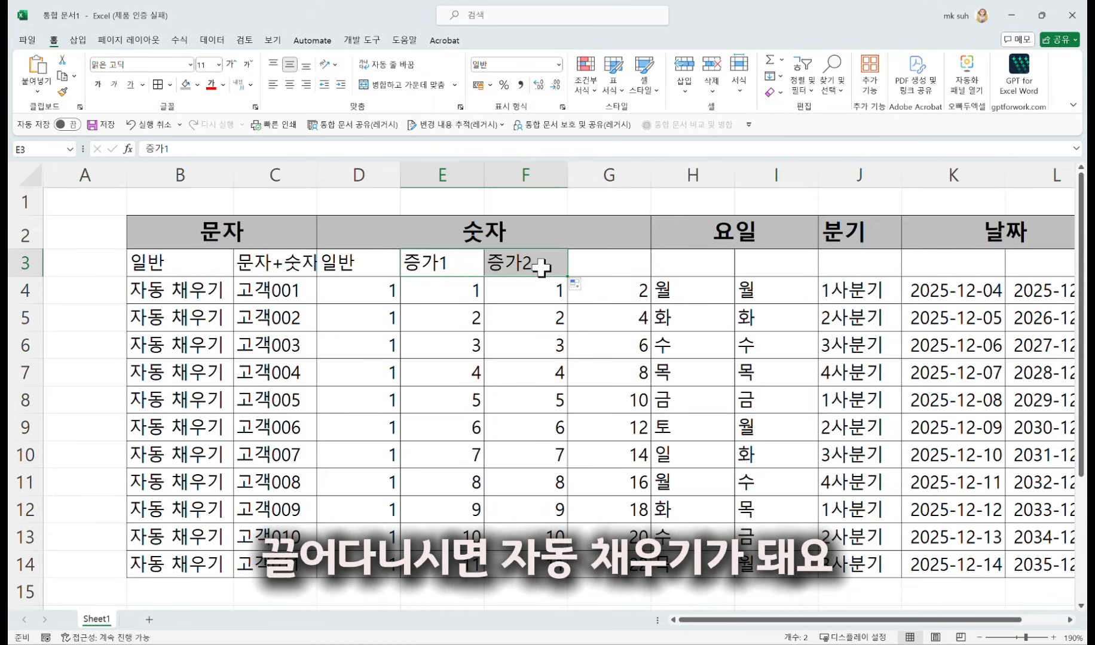
- Enter the subheadings 간격설정, 일반, 평일만 and 일반 in cells G3 to J3
left_click(604, 271)
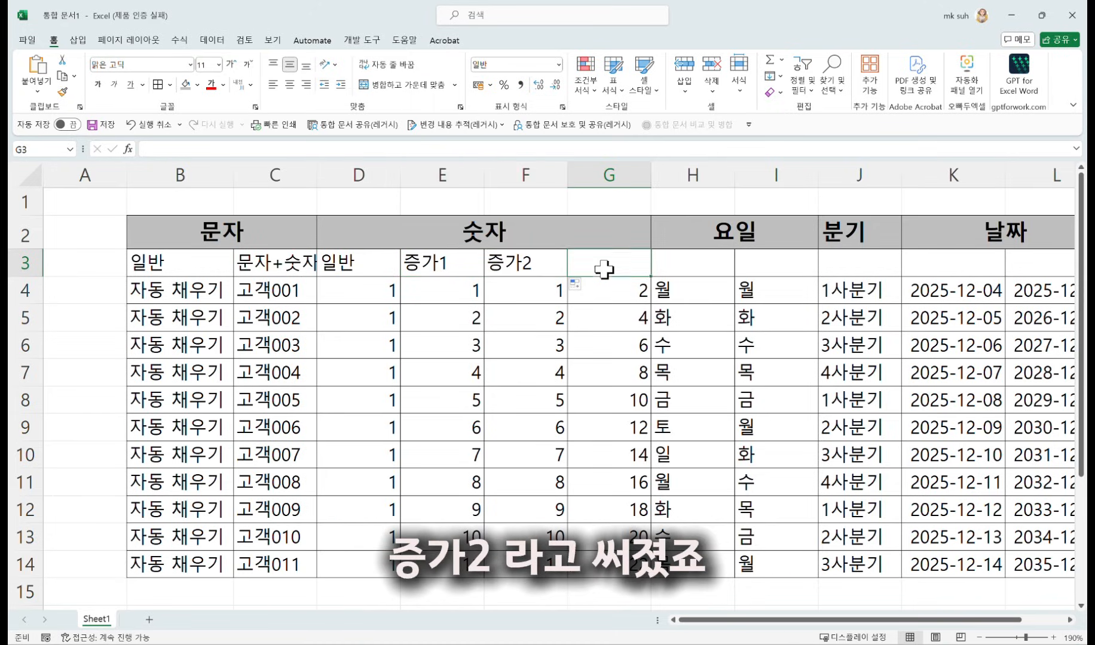
type("간격")
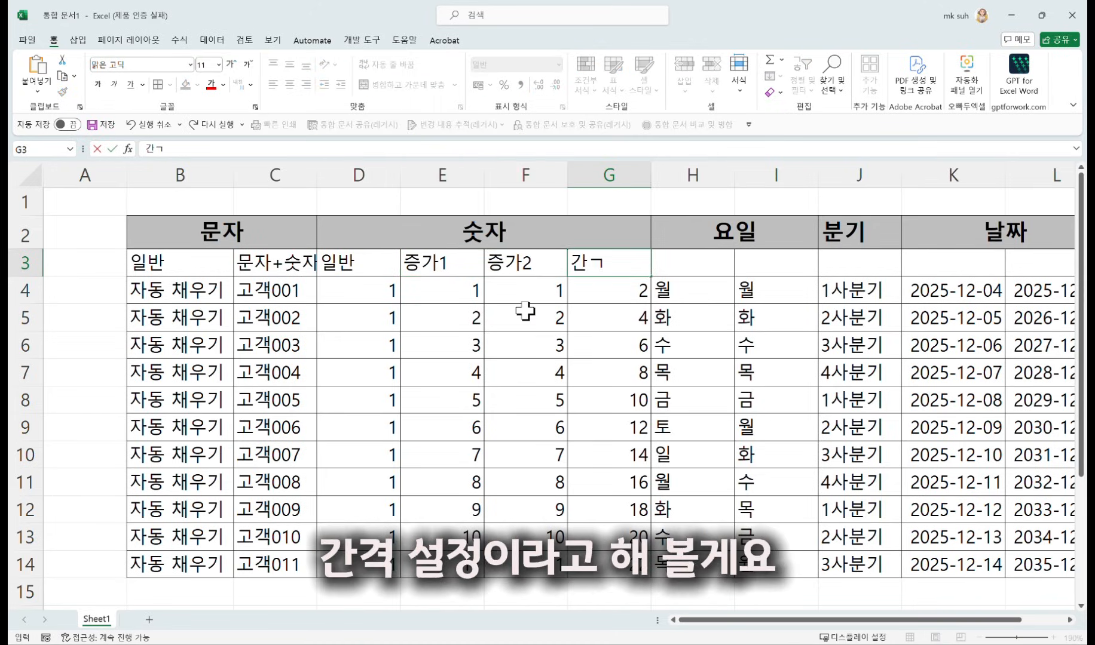
type("설ㅈ")
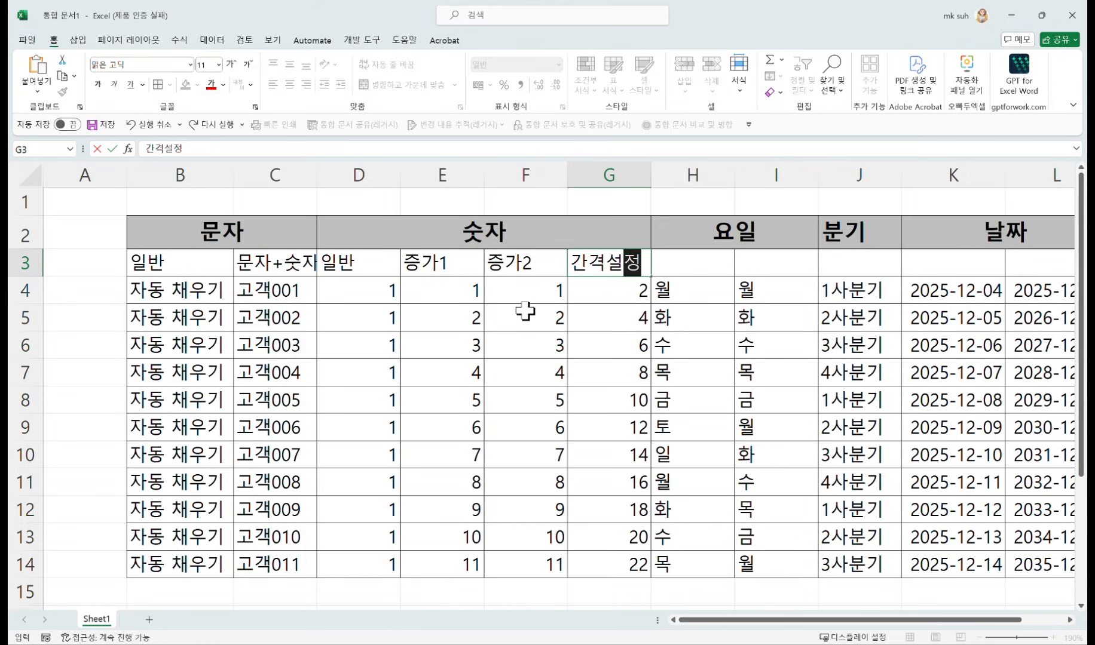
key("Tab")
type("ㅇ")
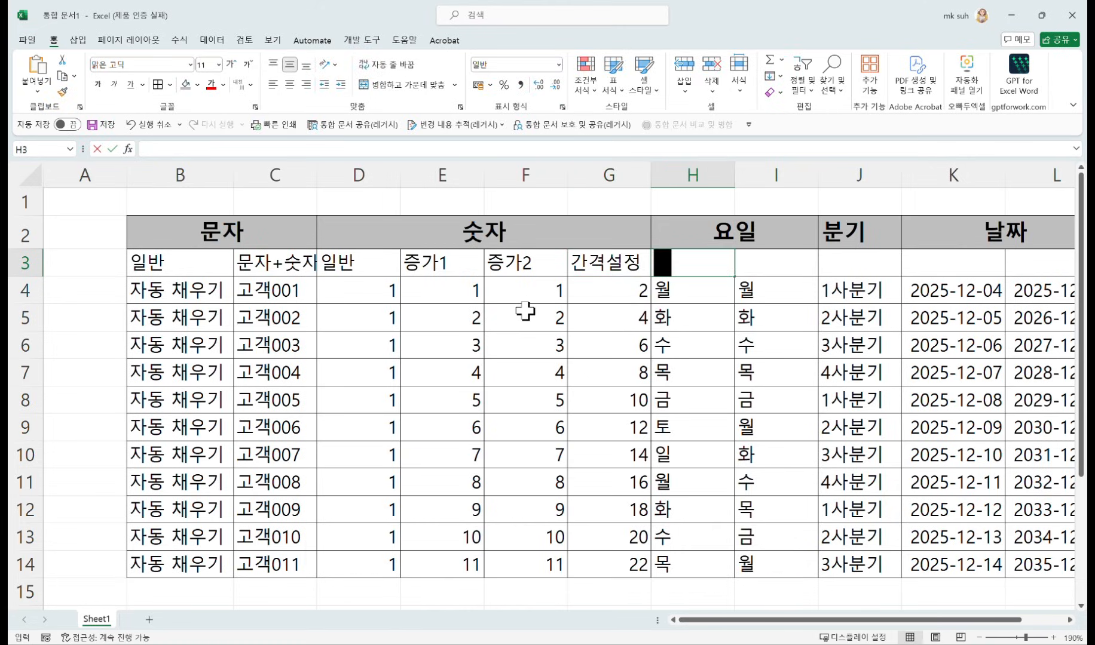
type("일바")
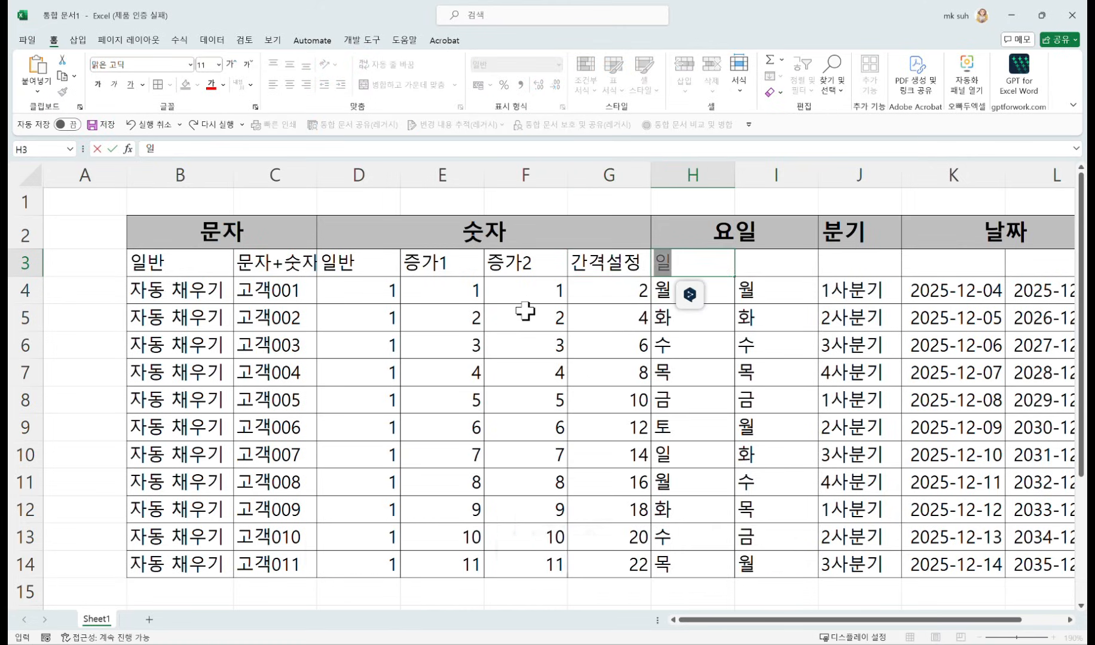
key("Tab")
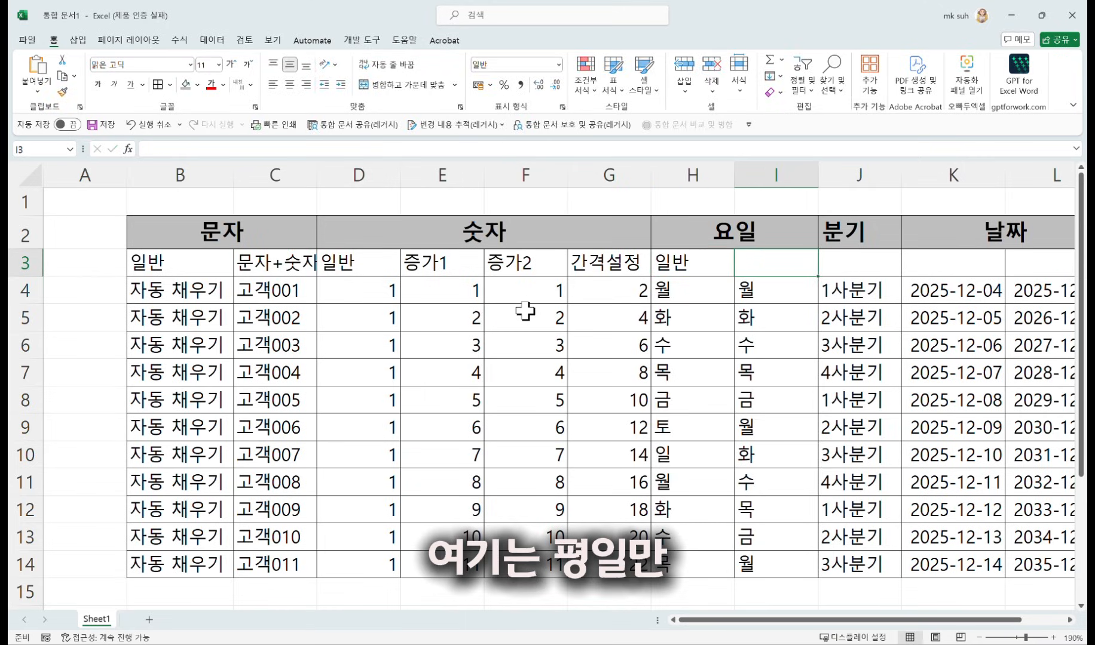
type("ㅍ일만")
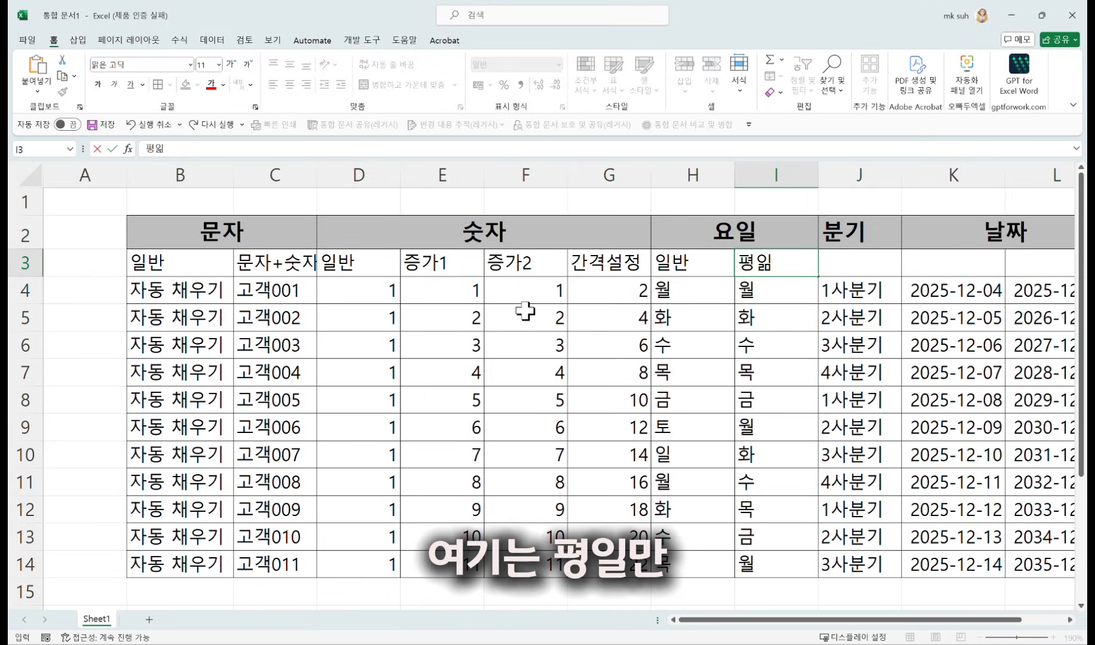
key("Tab")
type("이ㄹ반")
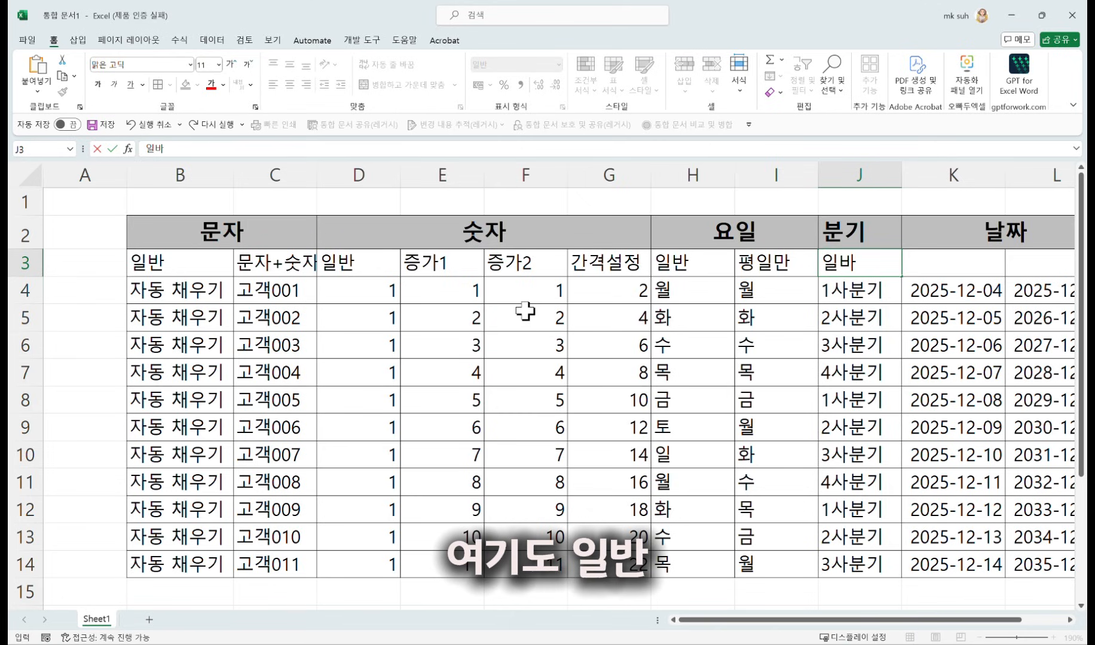
key("Tab")
- Enter the date subheadings 일반 in K3 and 연단위 in L3
scroll(856, 261, "down", 1)
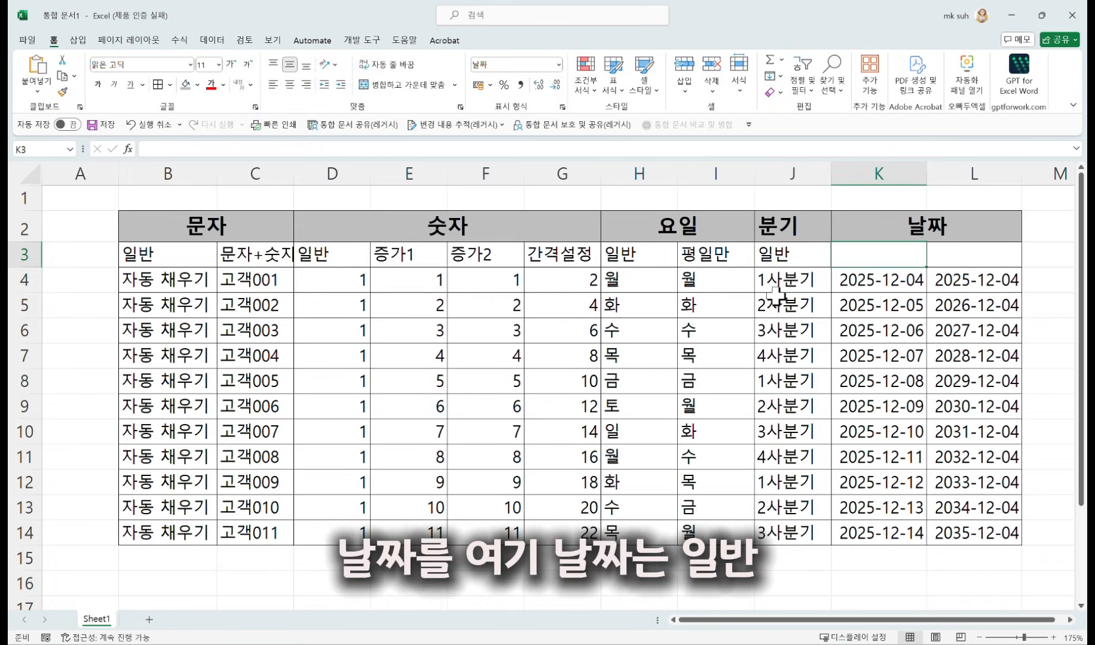
type("일반")
key("Tab")
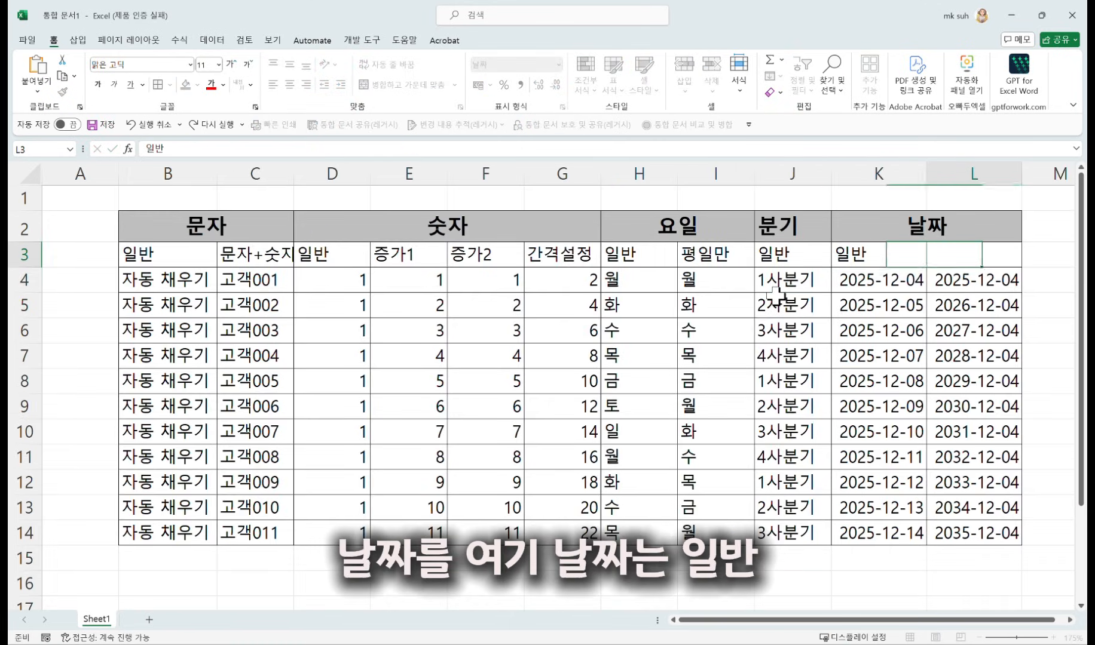
type("월ㄷ")
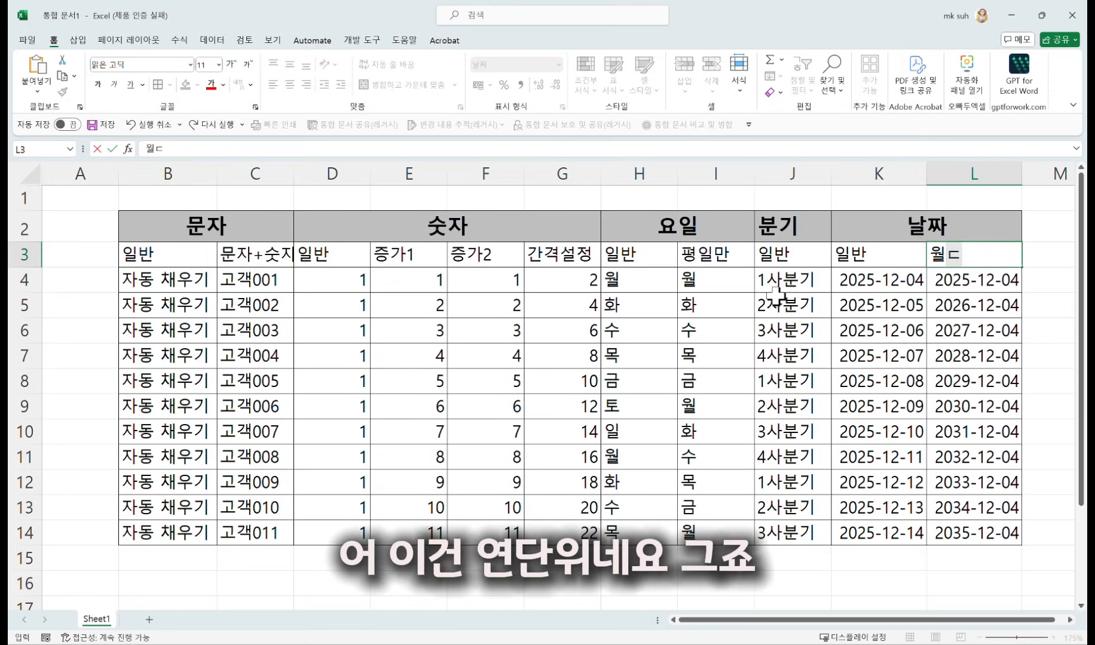
key("BackSpace")
key("BackSpace")
type("연")
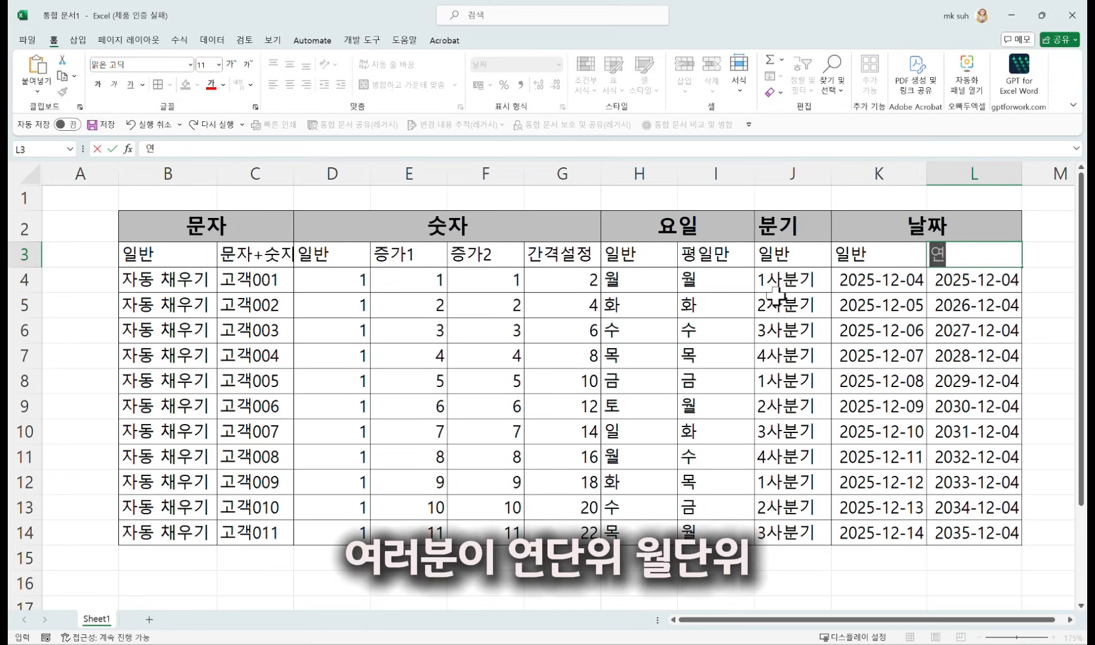
type("다ㄴㅇ")
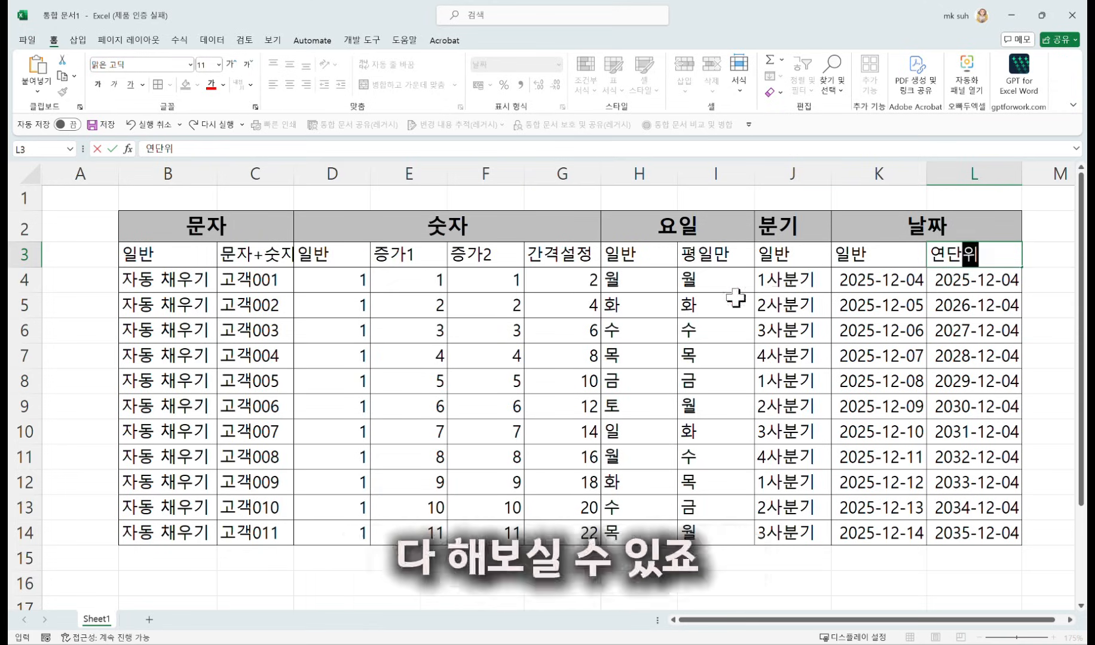
left_click(908, 258)
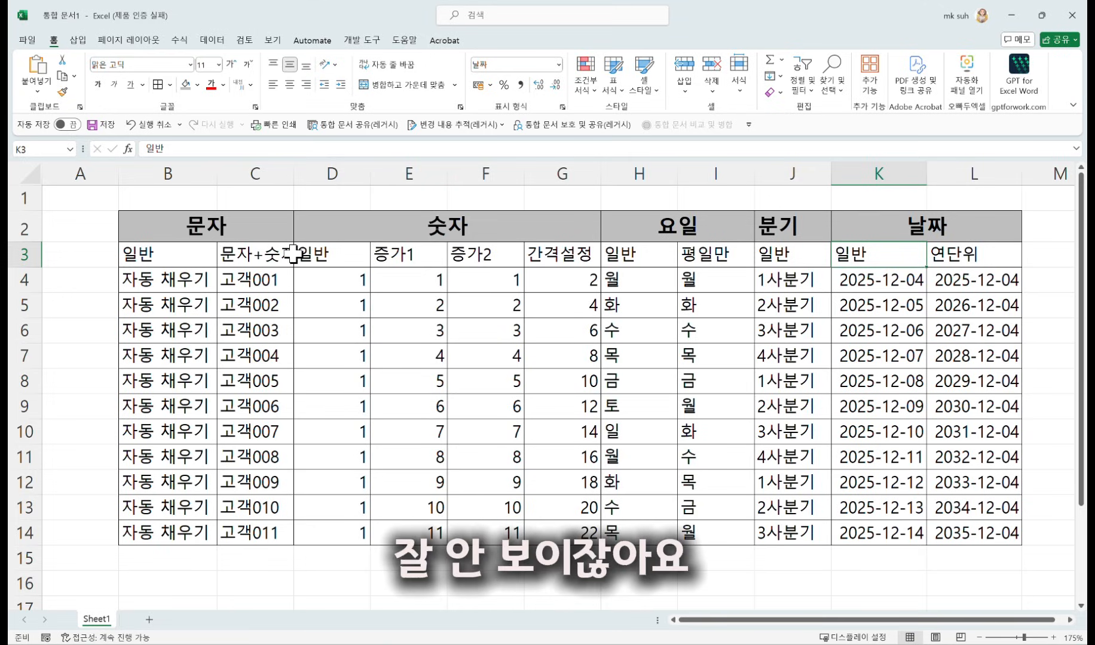
- Auto-fit the width of column C to its contents
left_click(279, 178)
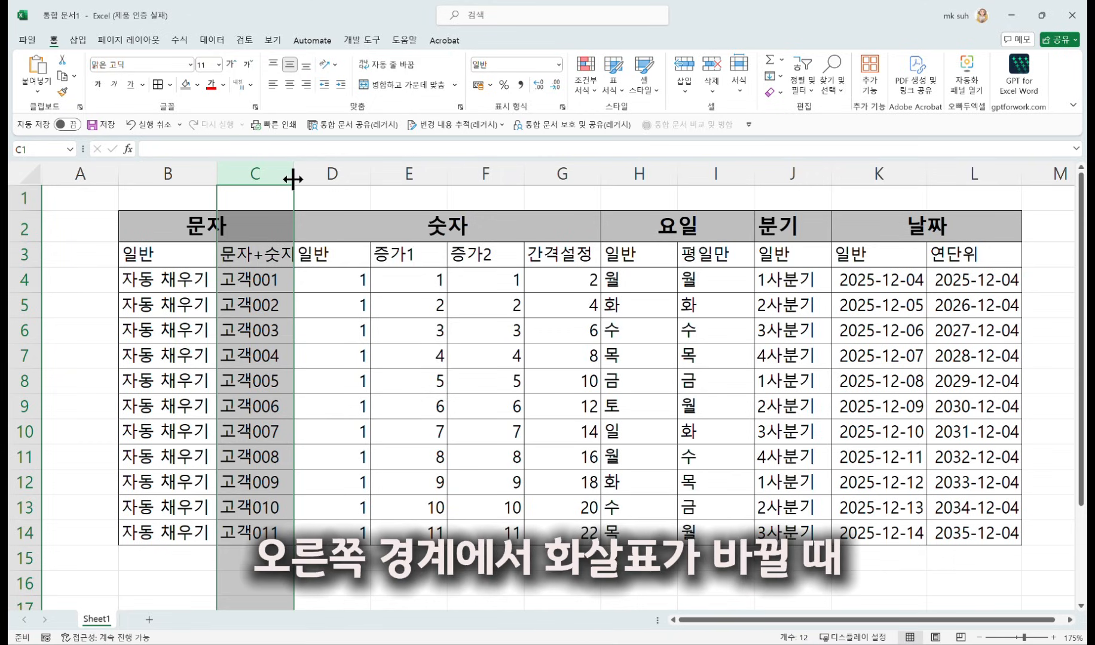
double_click(293, 178)
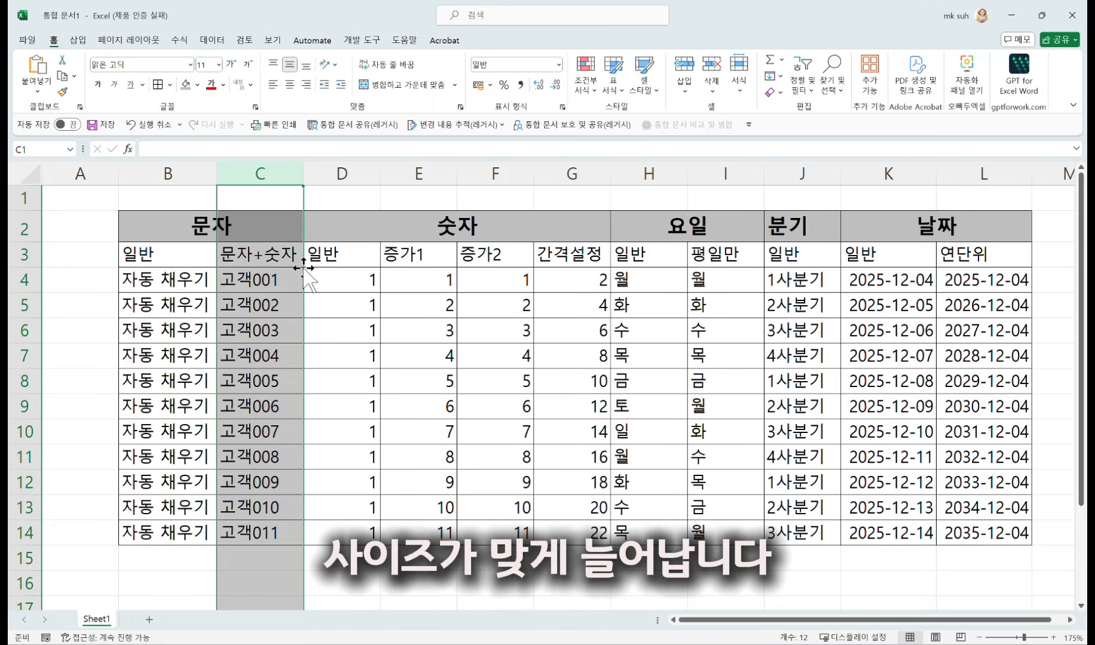
- Centre the subheadings in B3:L3 and fill them with light blue
left_click_drag(137, 254, 986, 257)
left_click(290, 84)
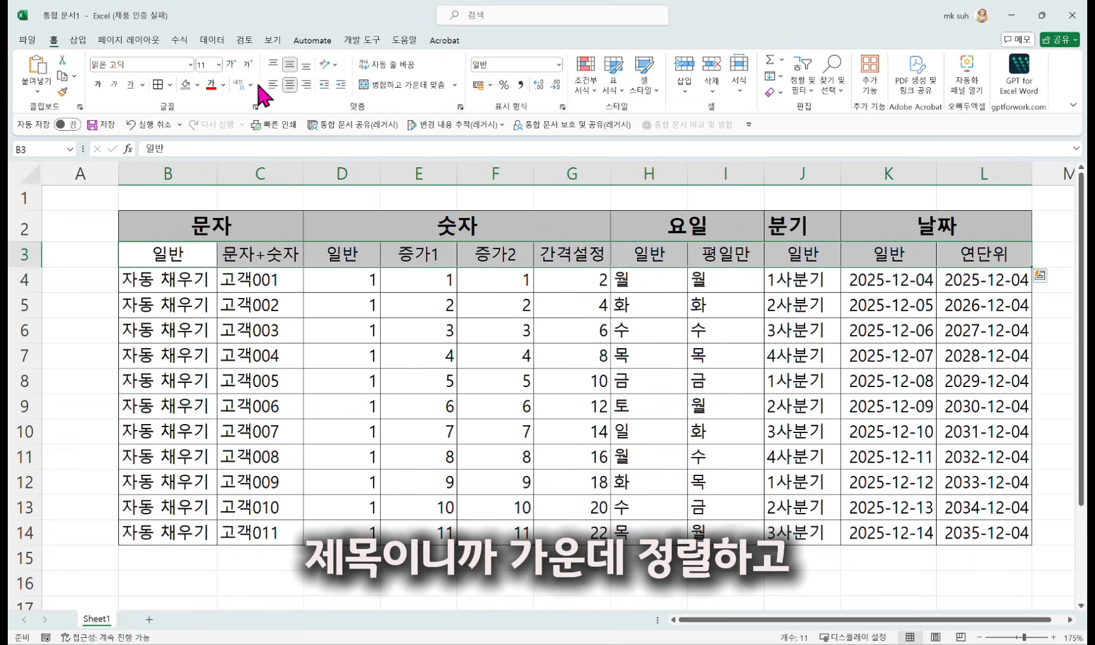
left_click(198, 84)
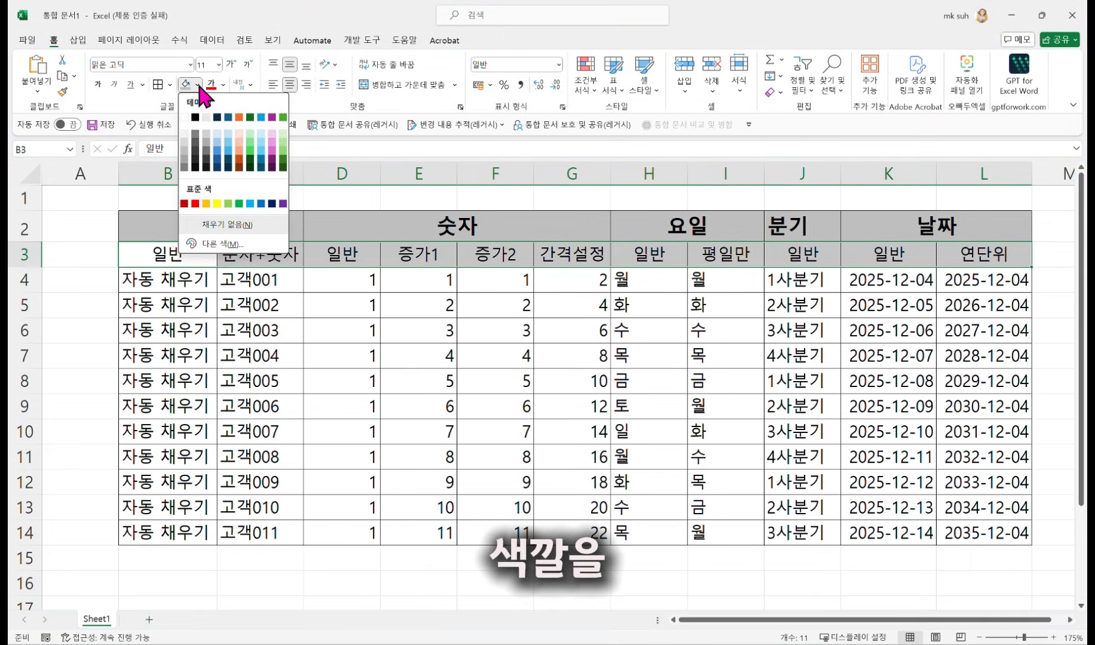
left_click(217, 136)
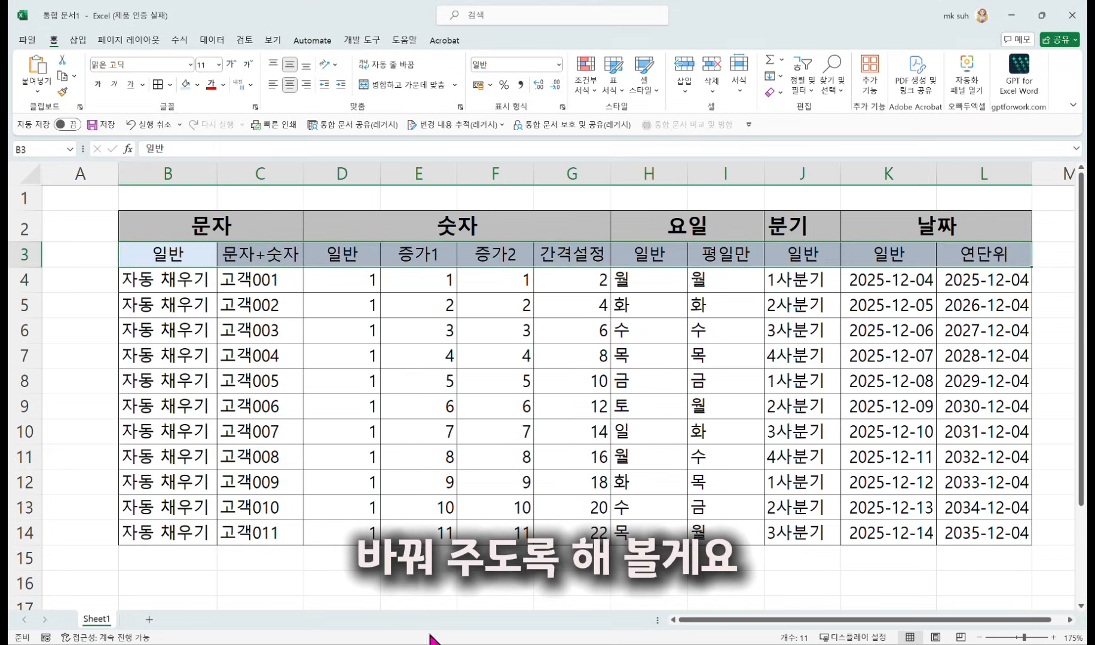
left_click(412, 576)
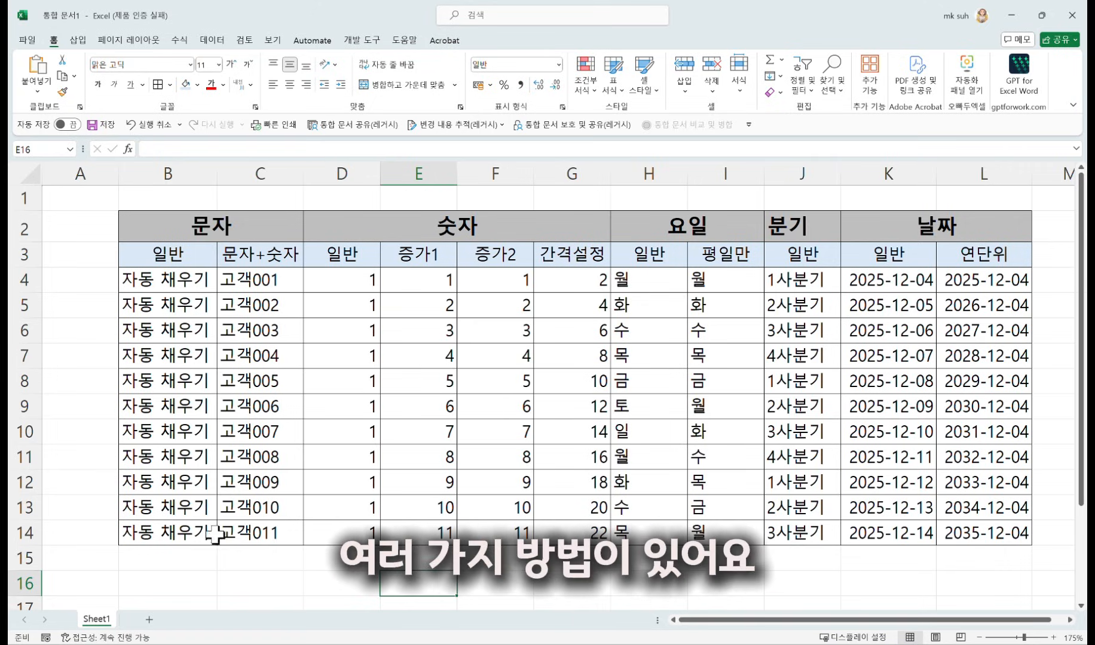
- Clear the contents of cell C14 in the 문자+숫자 column
left_click(193, 533)
left_click_drag(193, 533, 237, 533)
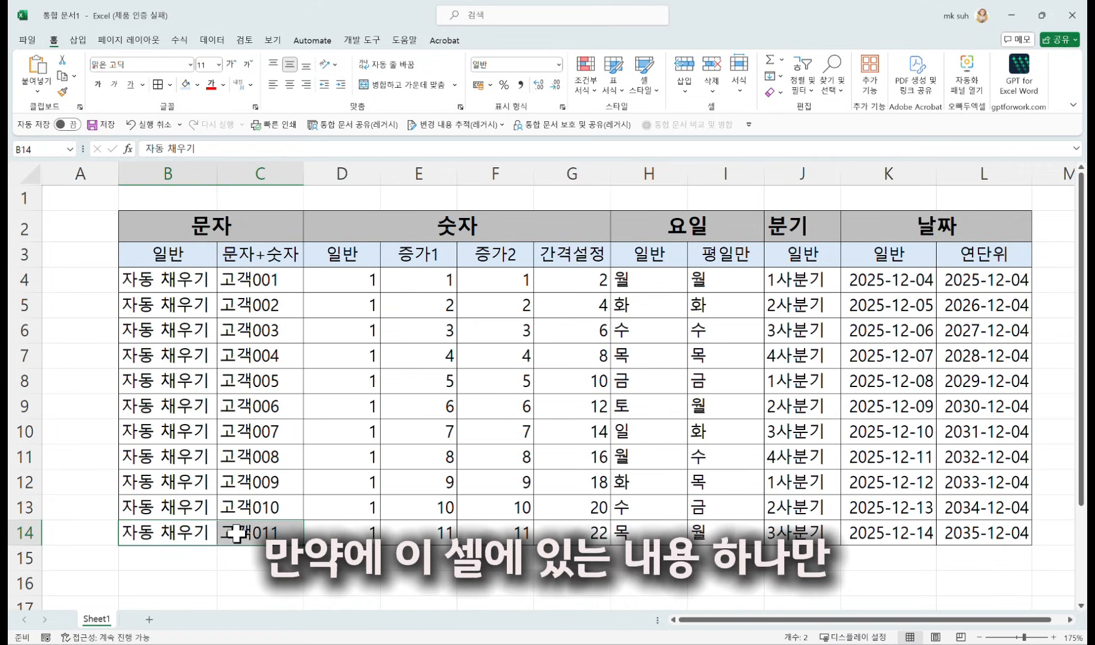
left_click(264, 533)
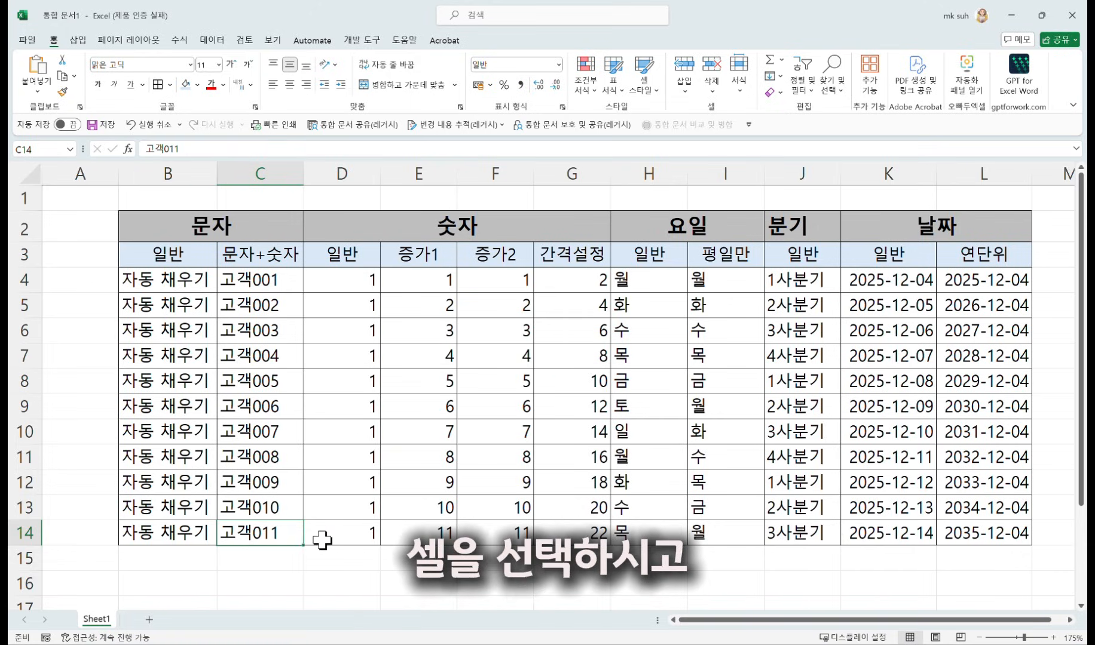
key("Delete")
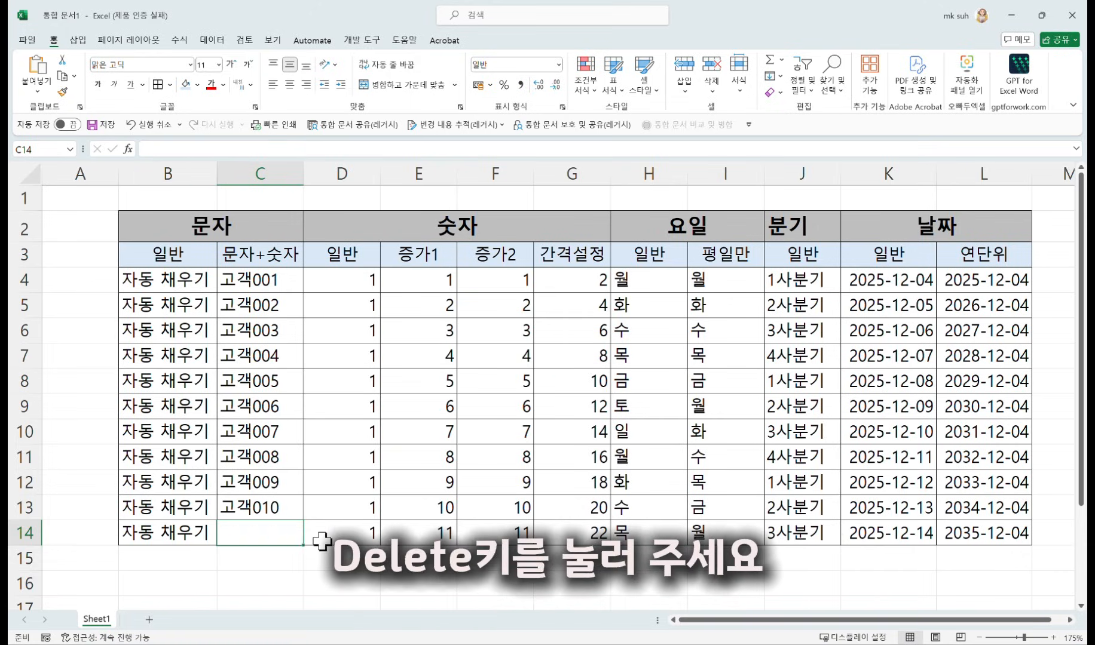
left_click(320, 558)
- Enter 고객011 in cell C14
left_click(273, 536)
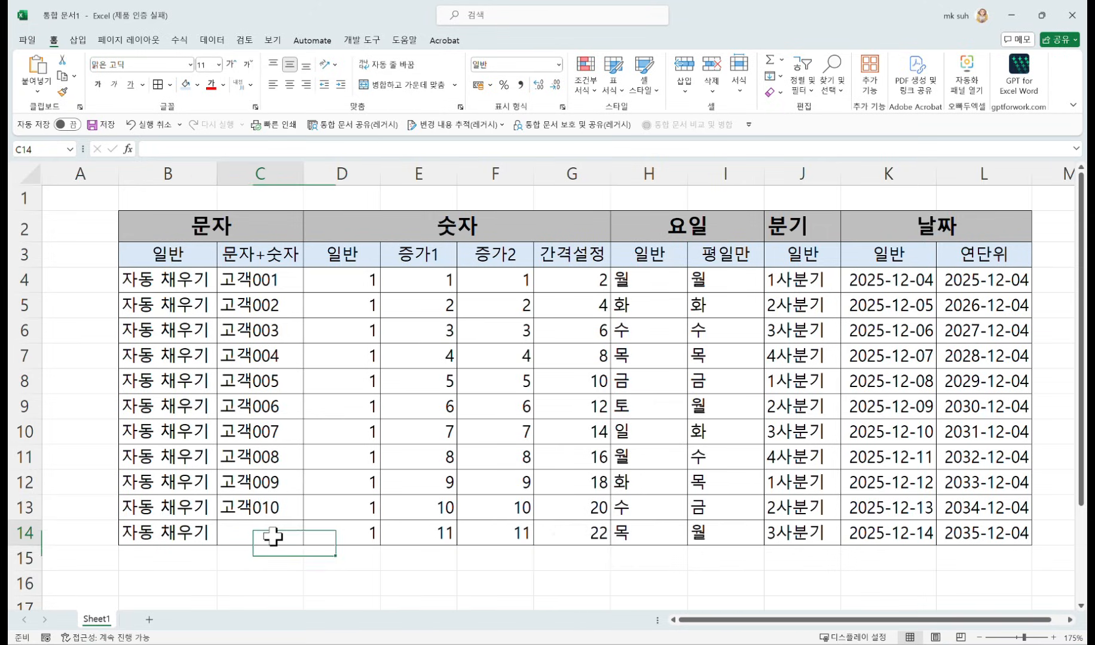
type("ㄱ")
type("고객")
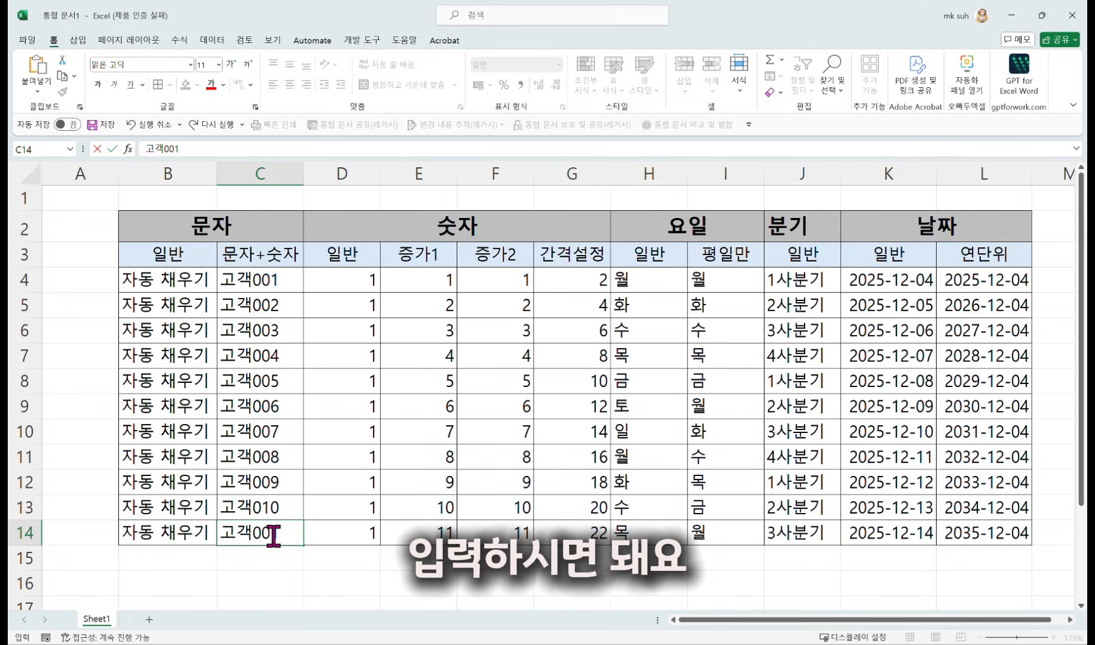
type("01")
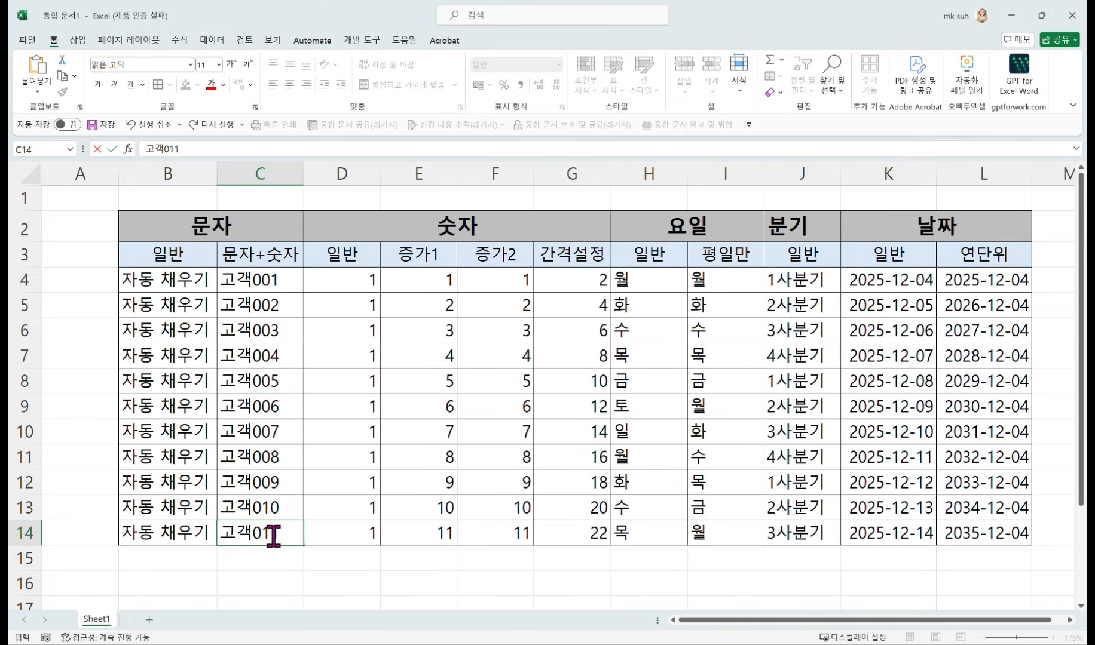
left_click(284, 563)
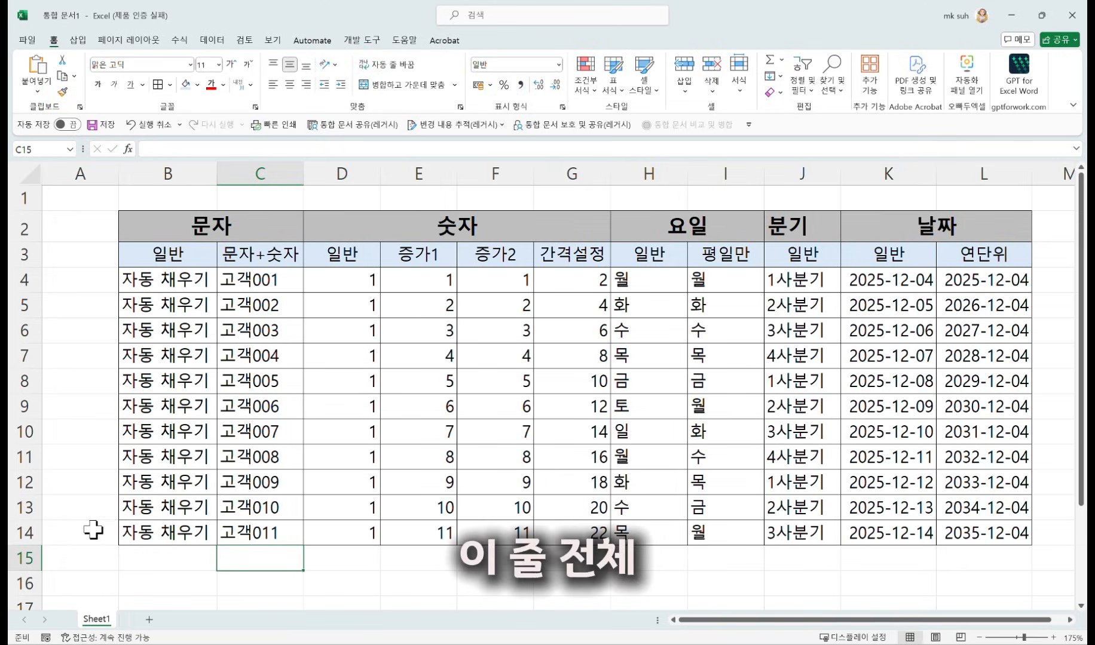
- Clear only the contents of row 14 and undo the clearing
left_click_drag(94, 530, 1030, 538)
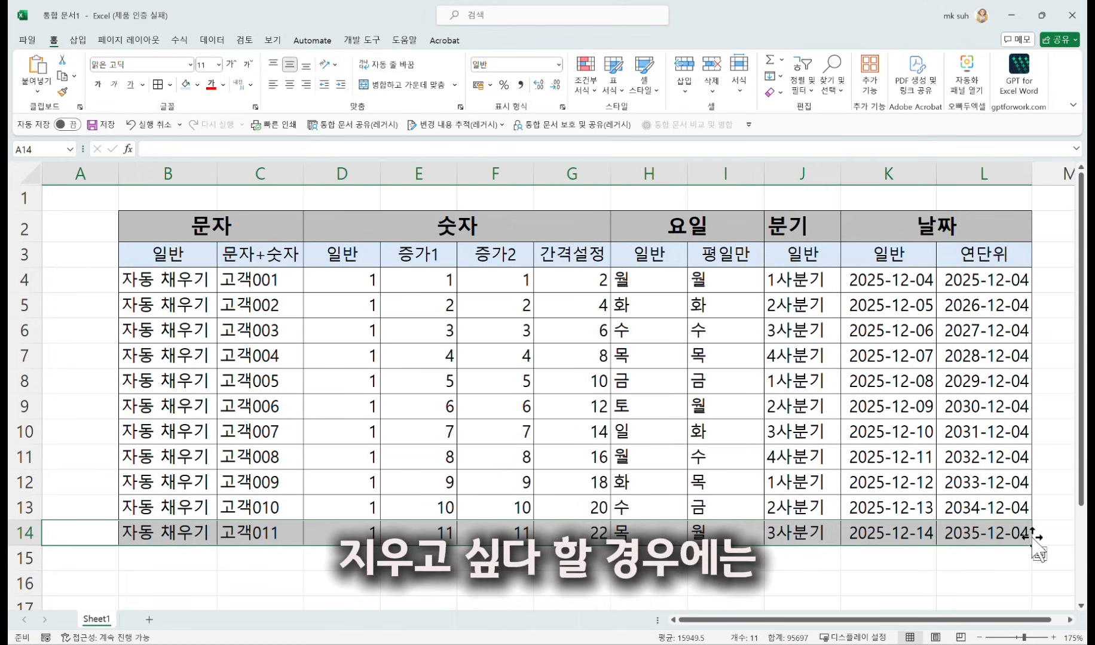
left_click(20, 533)
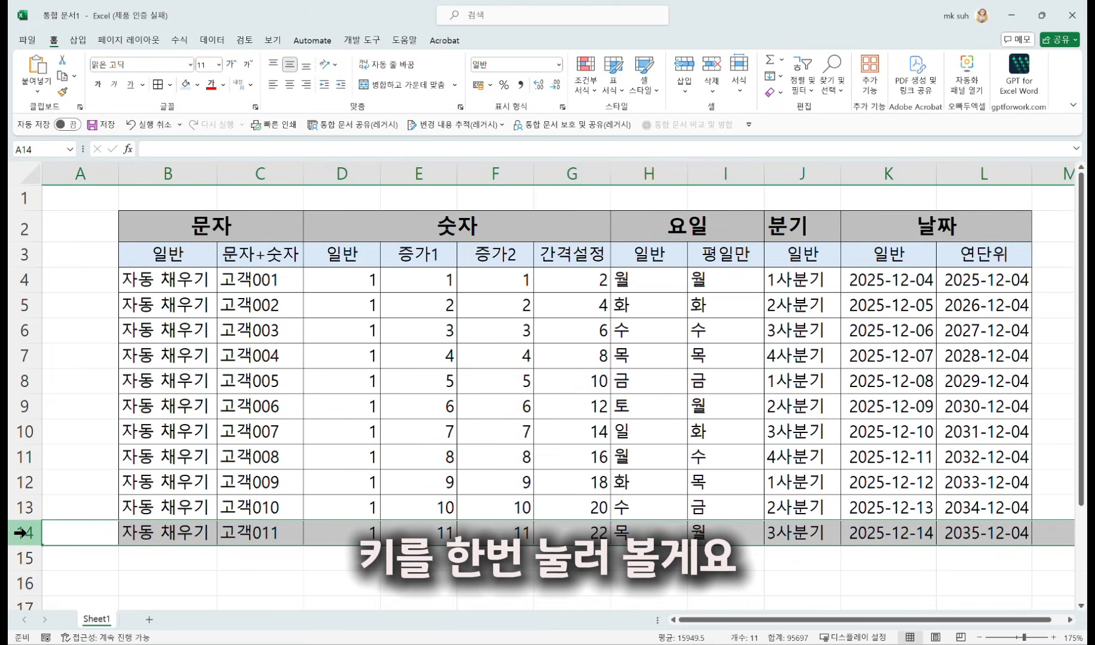
key("Delete")
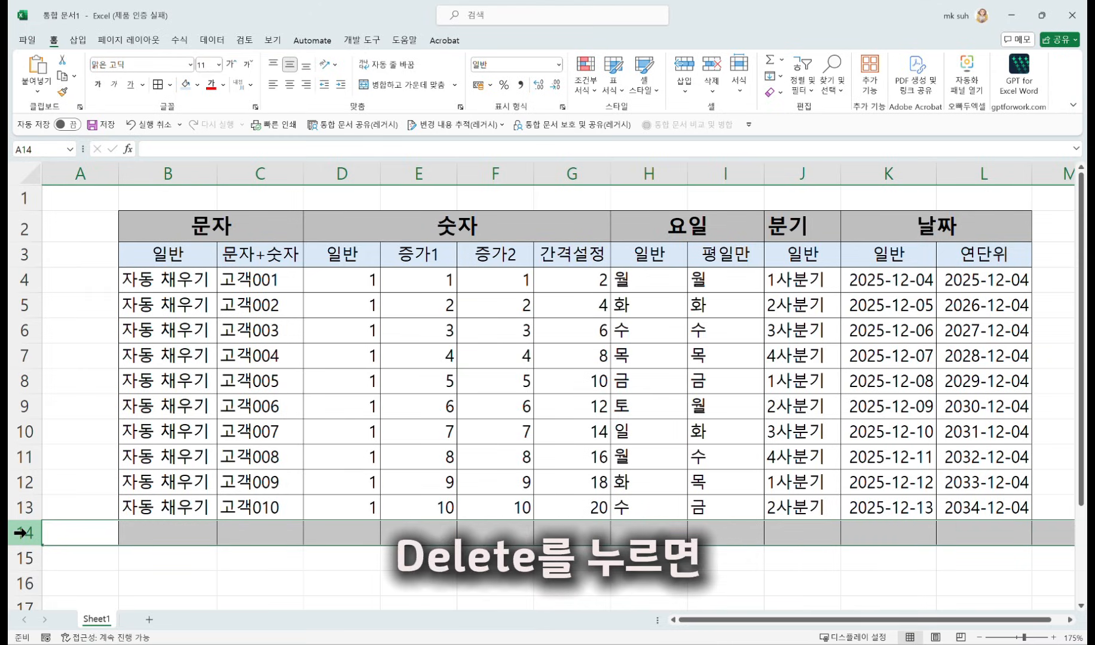
left_click(221, 599)
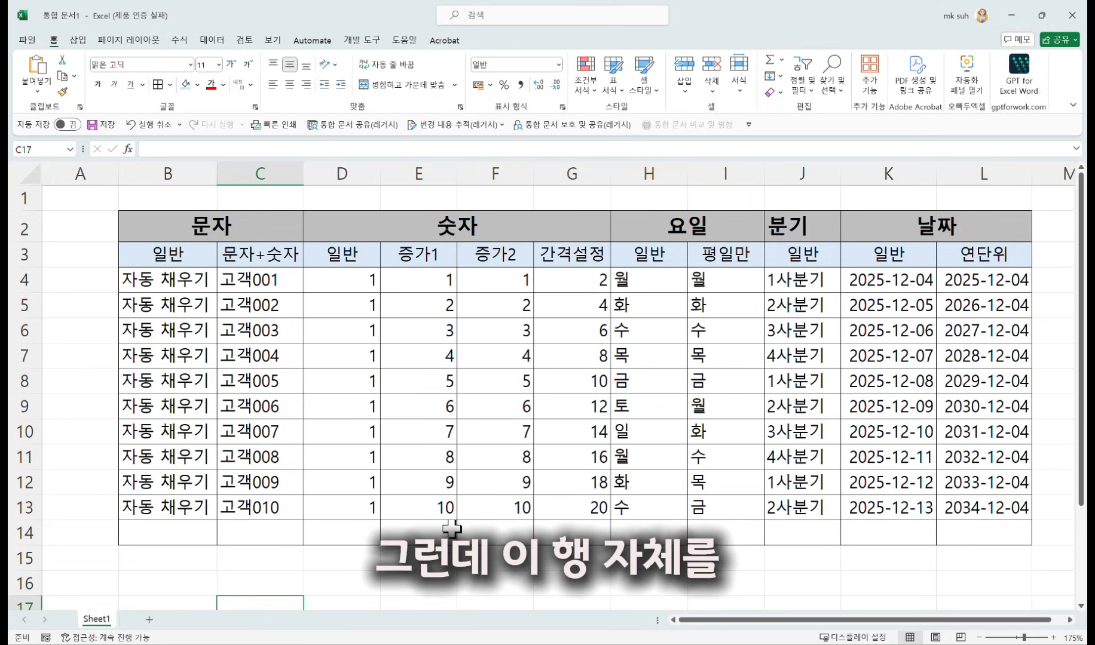
left_click(22, 533)
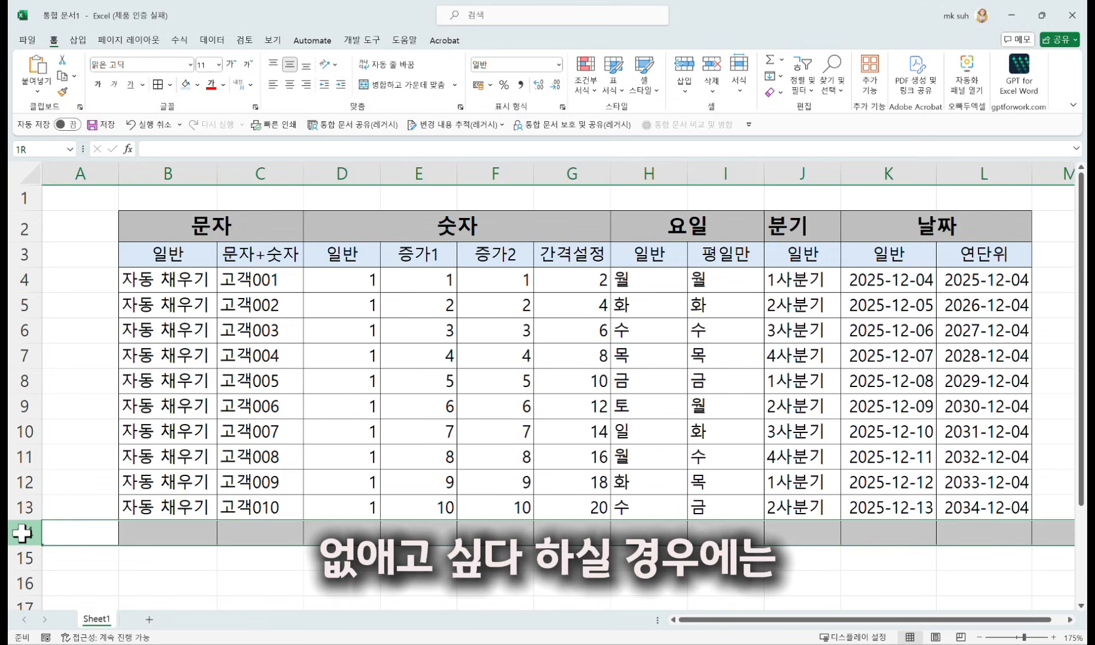
key("ctrl+z")
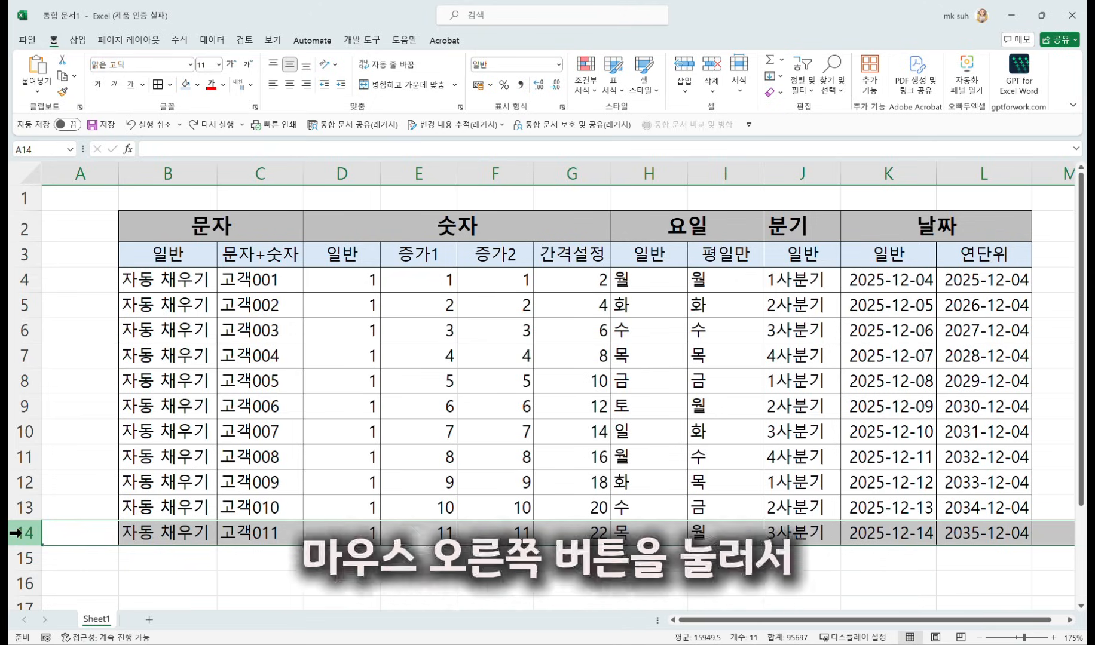
- Delete the entire row 14, including its cells and borders, from the sheet
right_click(24, 541)
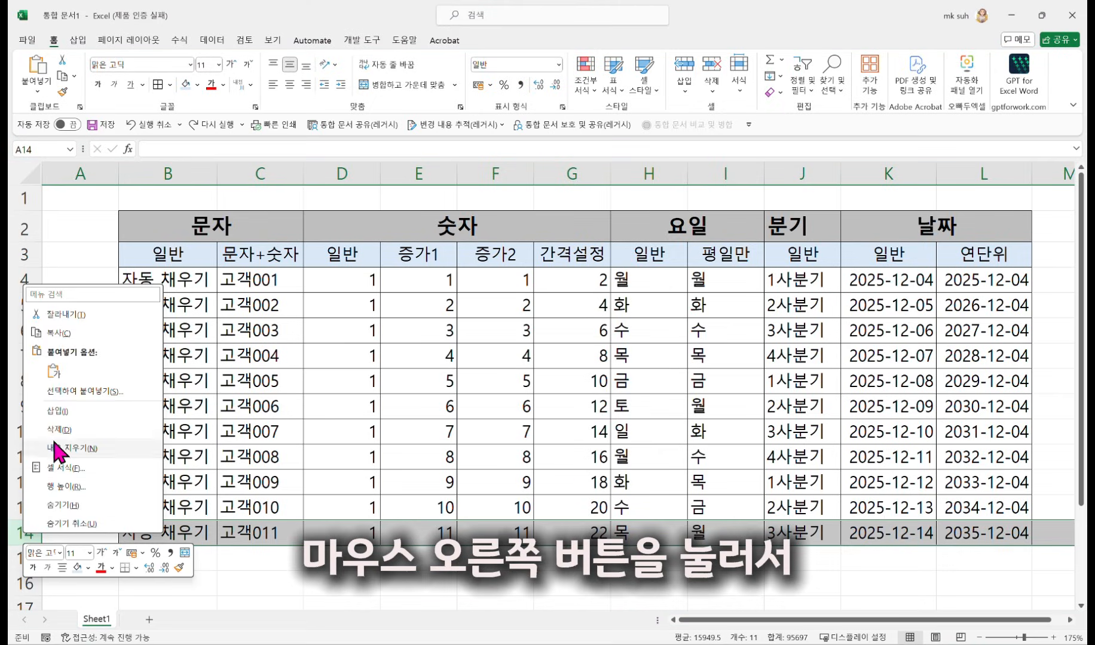
left_click(62, 431)
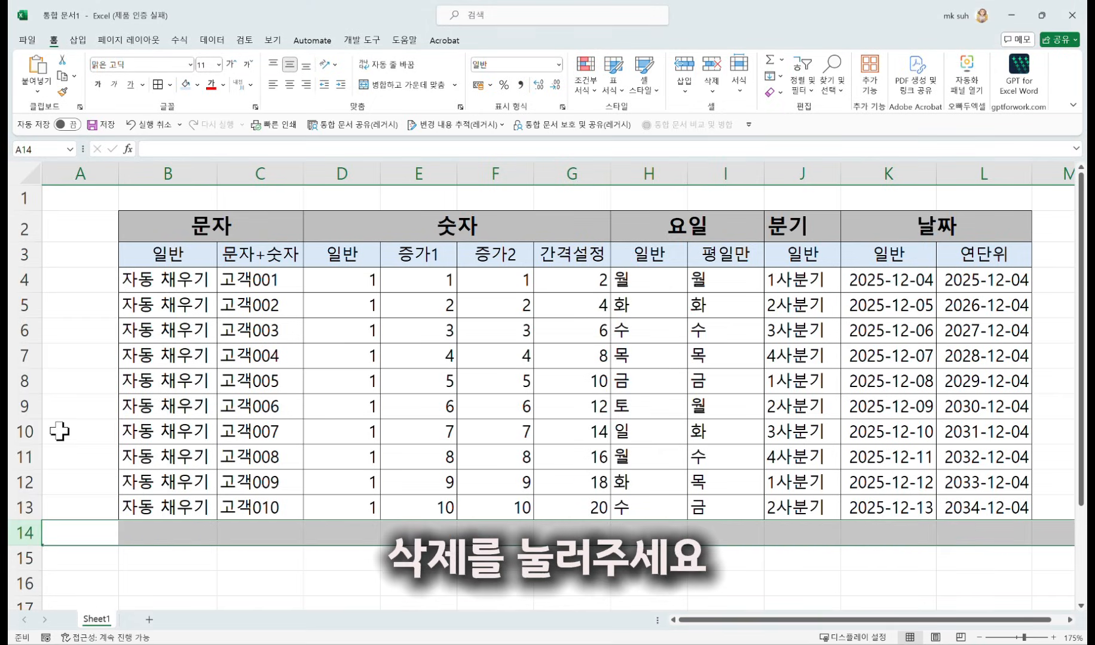
left_click(195, 601)
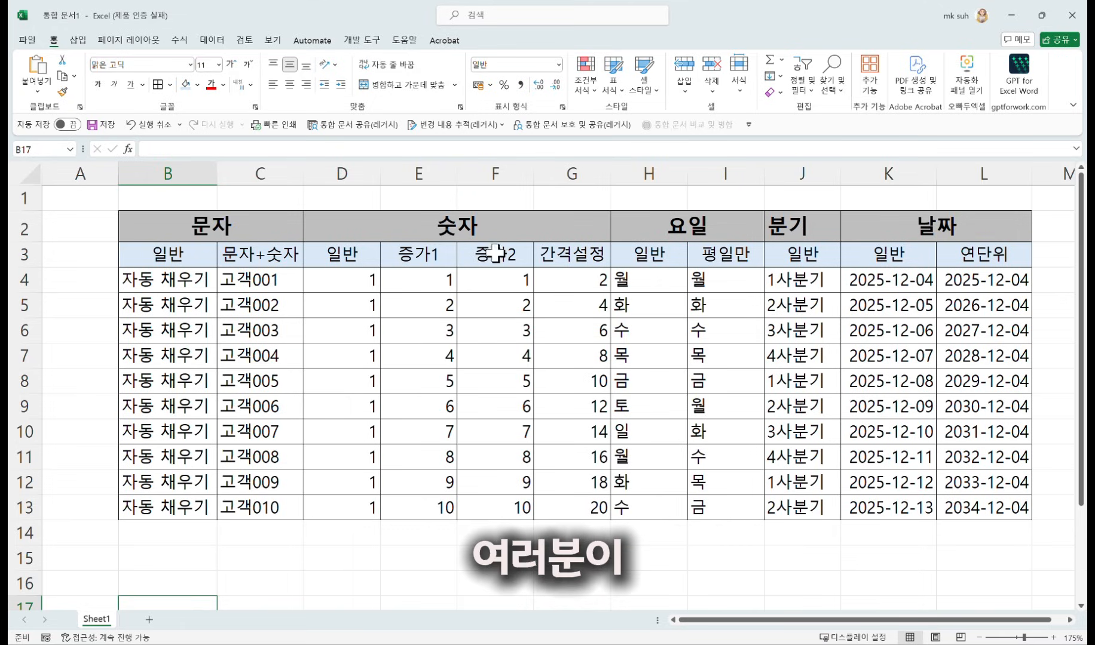
- Clear only the contents of column F (증가2) and undo the clearing
left_click(491, 170)
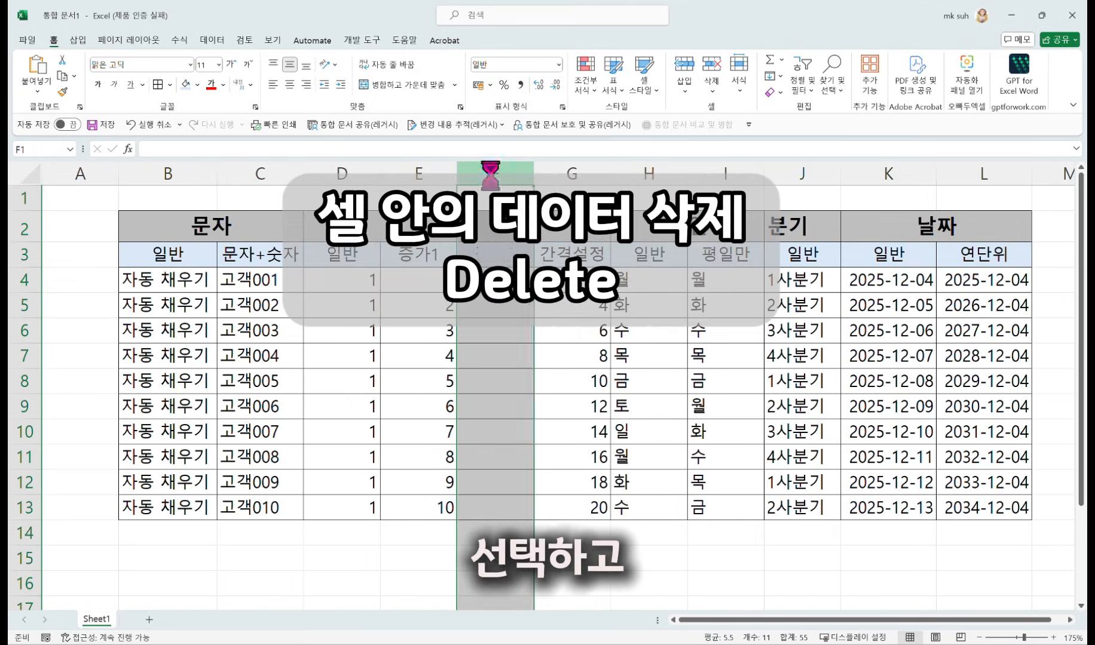
key("Delete")
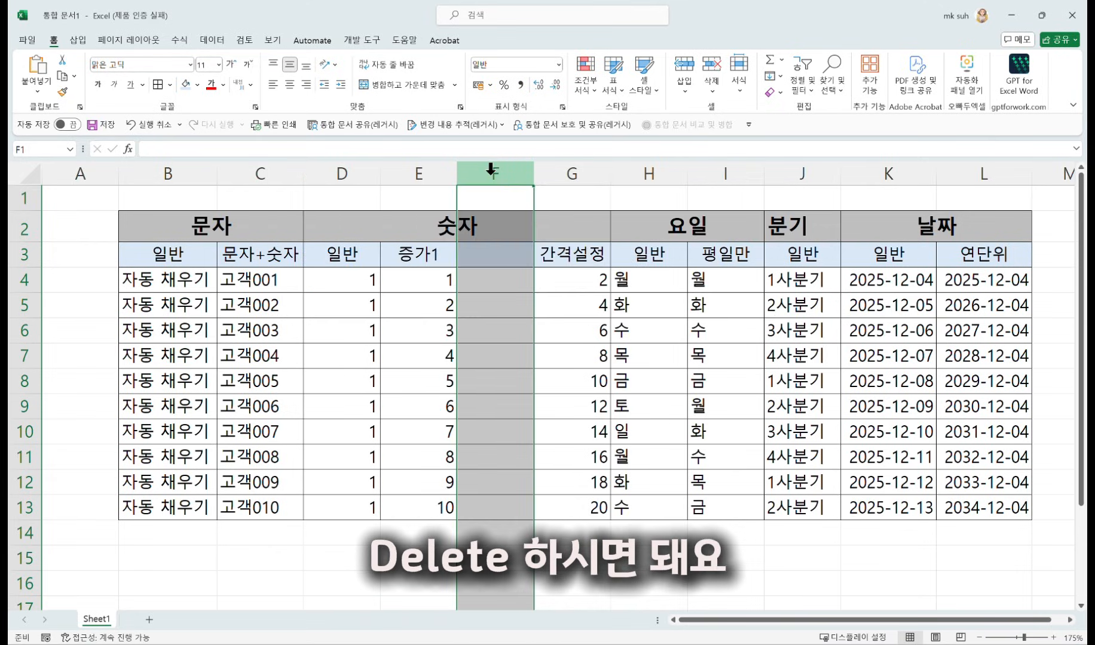
key("ctrl+z")
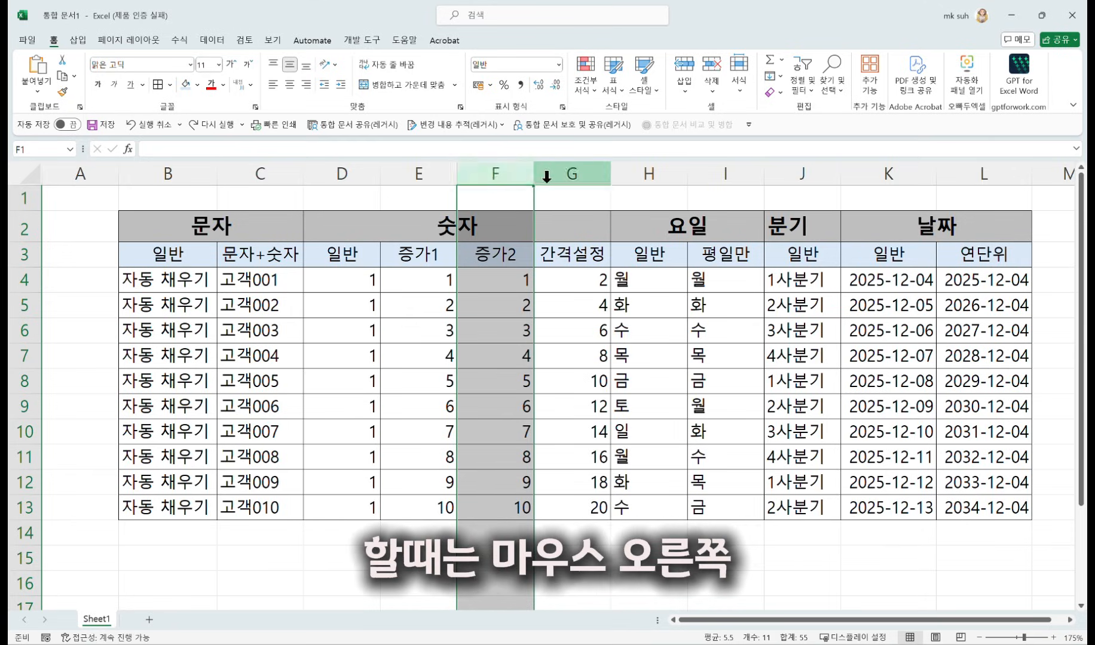
- Delete the entire 증가2 column F from the sheet
right_click(504, 171)
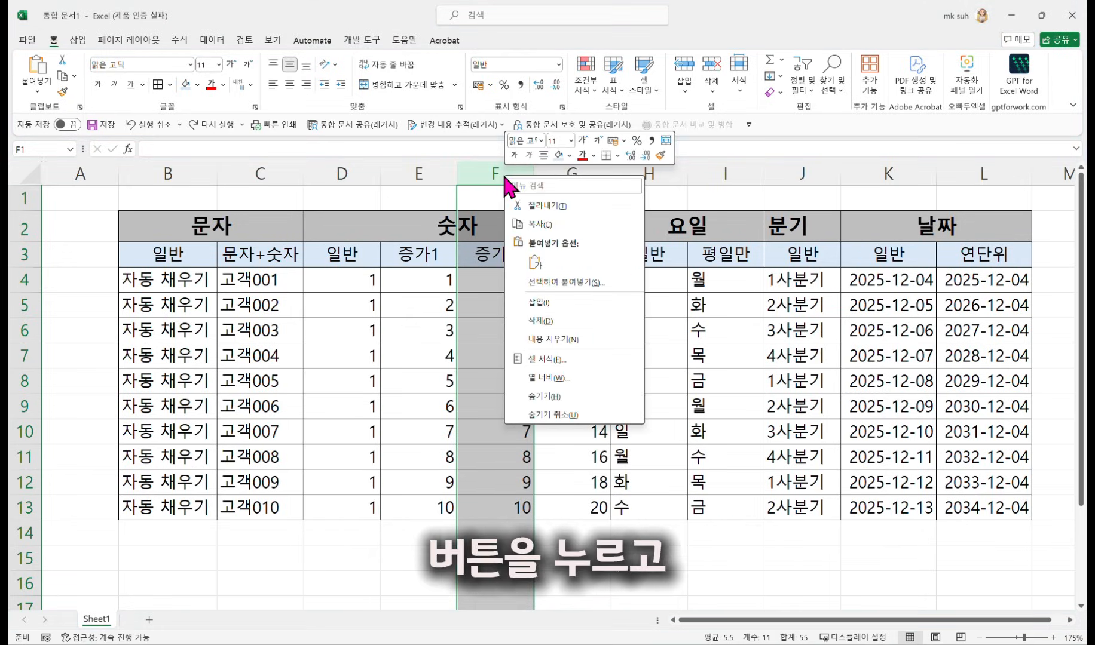
left_click(529, 322)
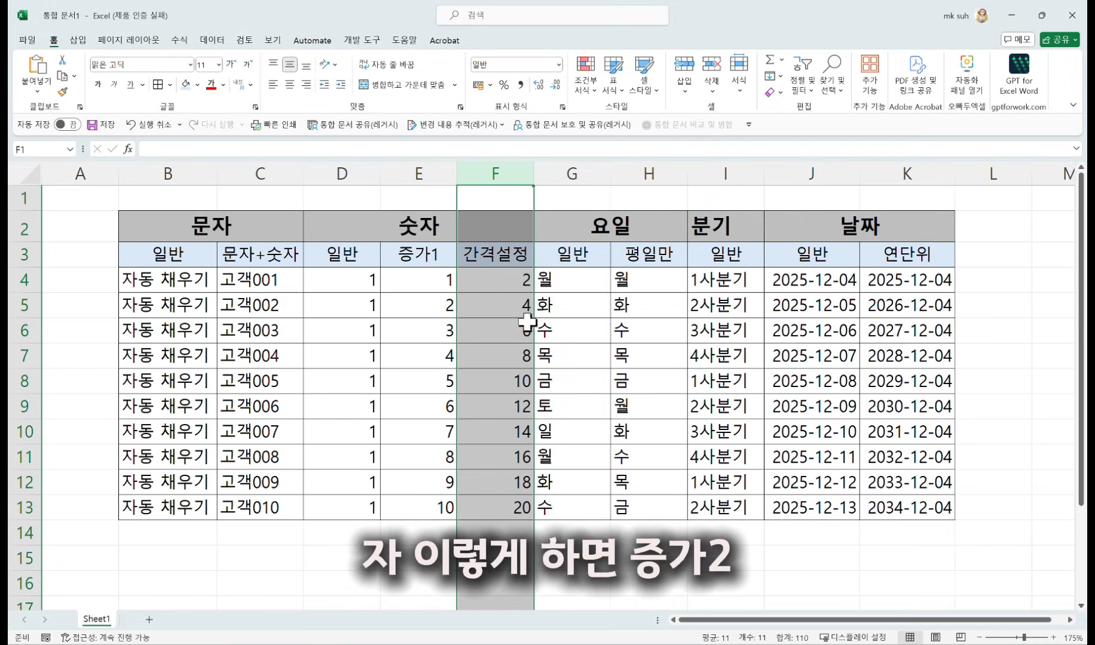
left_click(541, 565)
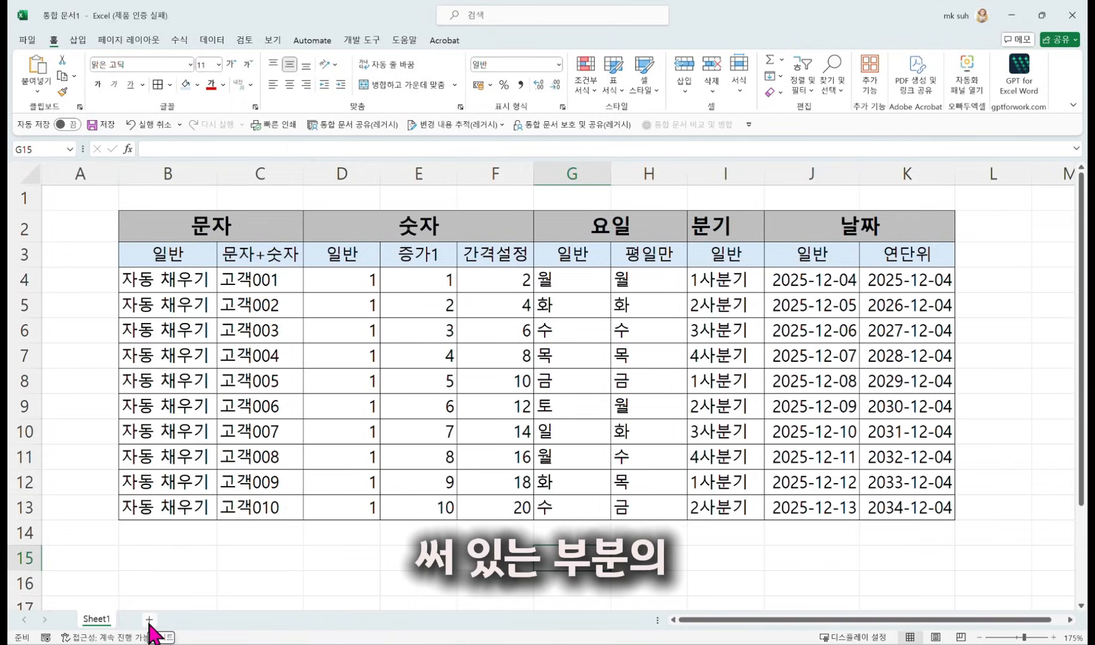
- On a new worksheet, enter 일 in C4 and AutoFill the weekdays across to 토 in I4
left_click(148, 621)
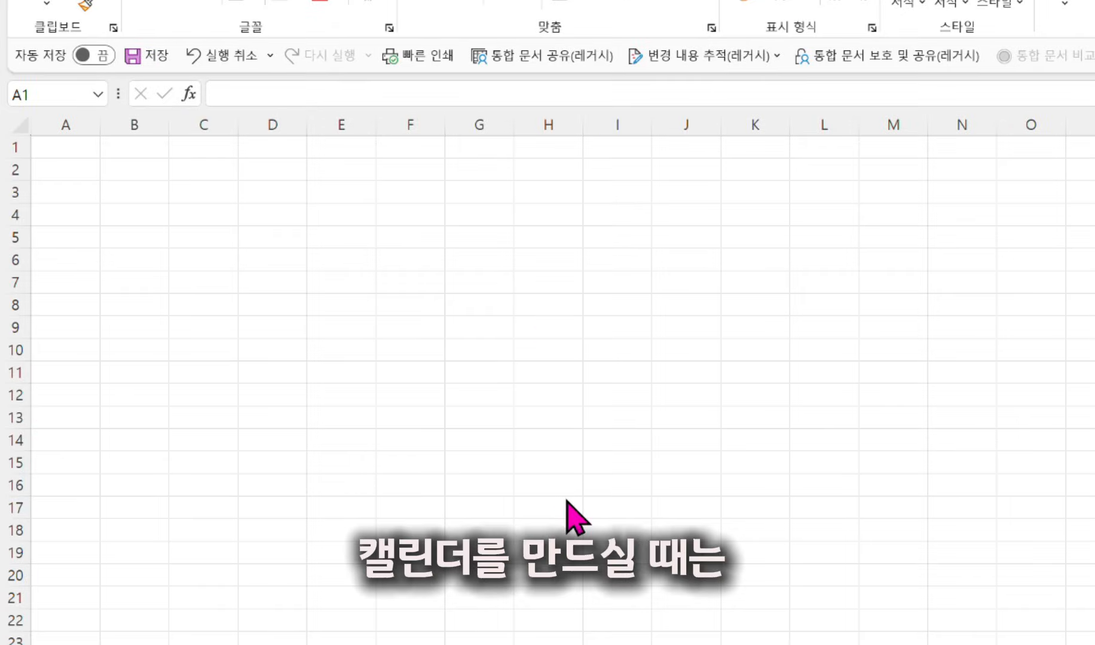
scroll(586, 496, "up", 2)
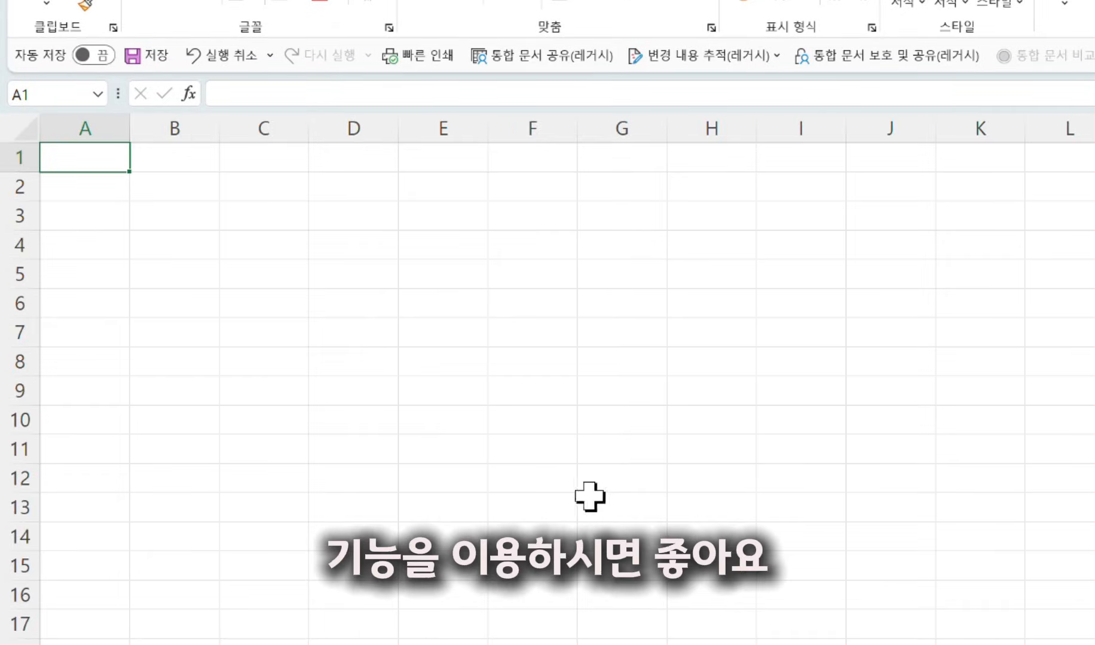
left_click(430, 249)
left_click(257, 244)
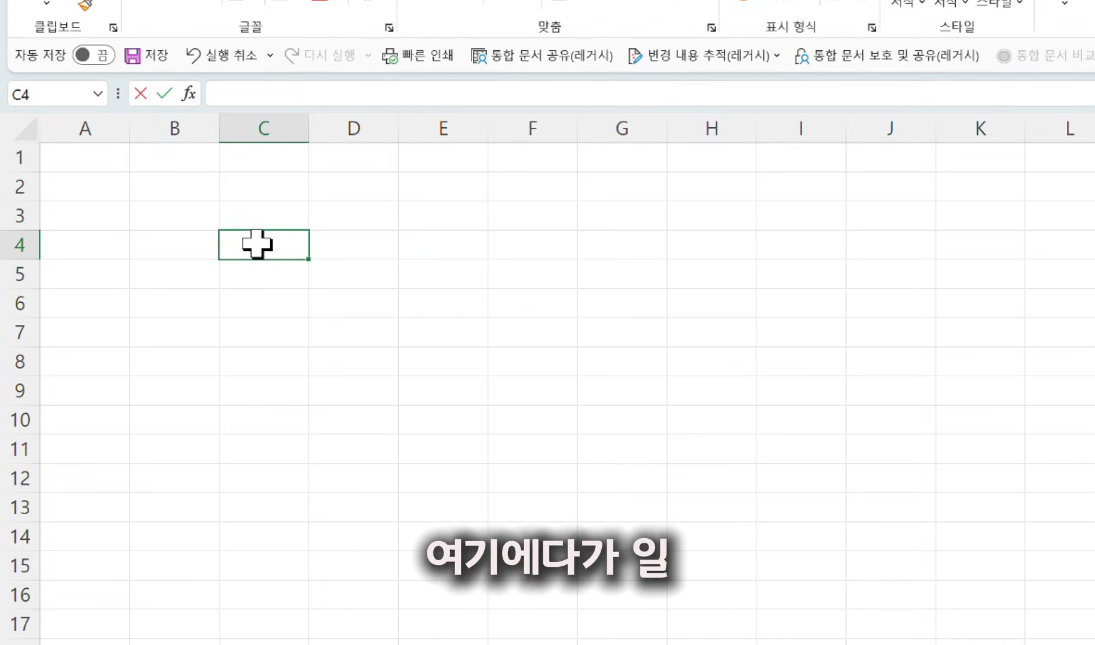
type("일")
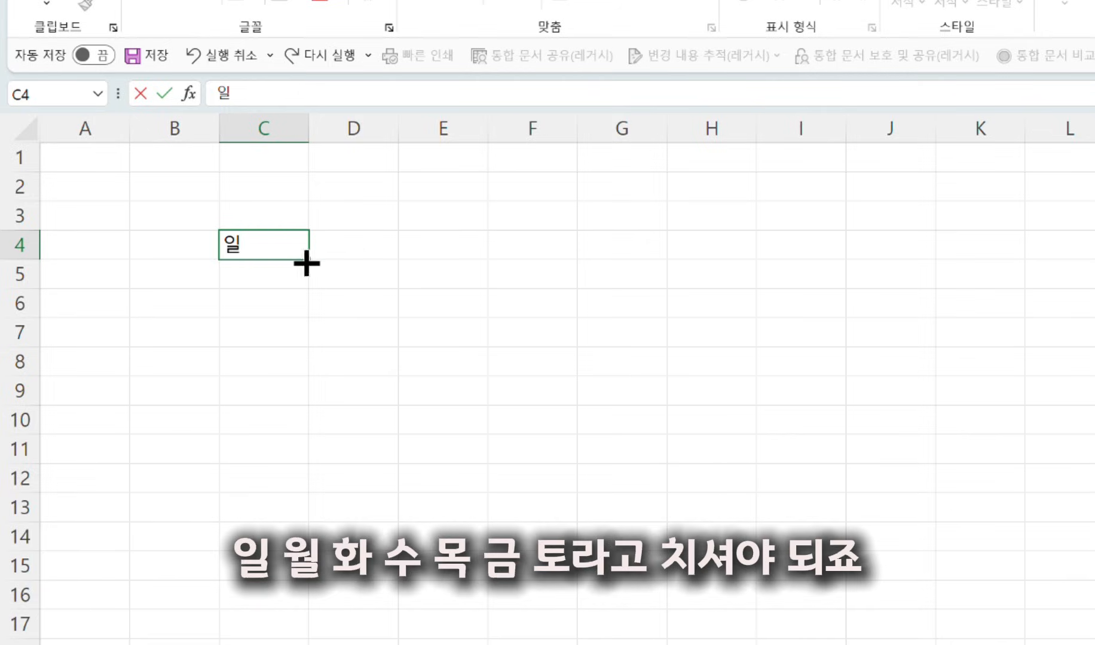
key("ctrl+Return")
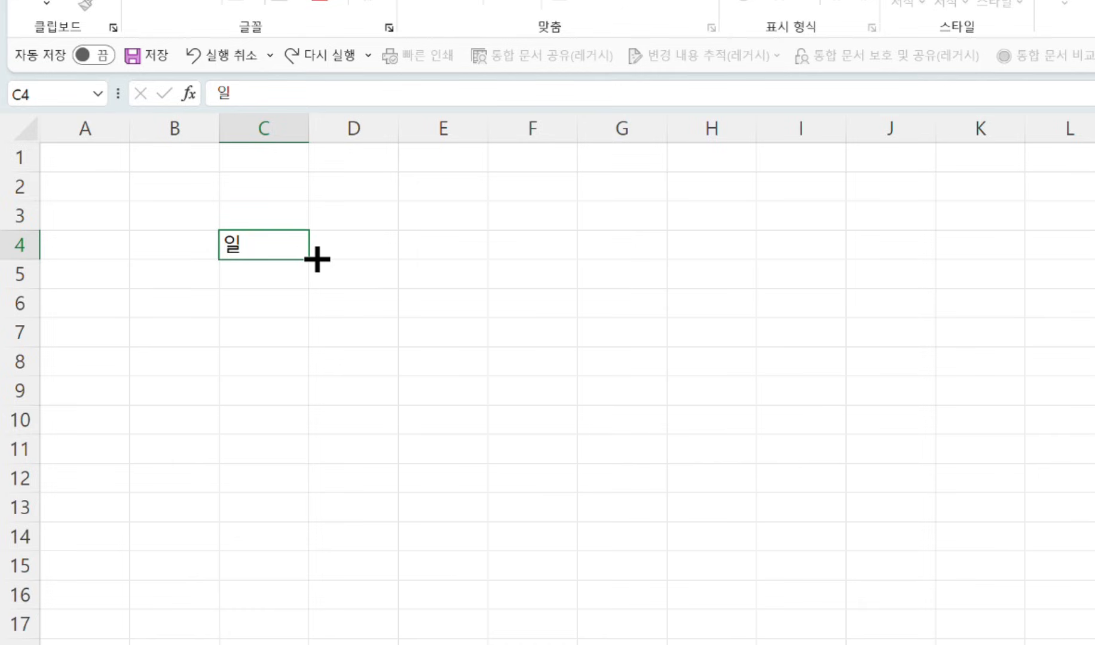
mouse_move(317, 258)
left_mouse_down()
mouse_move(452, 271)
mouse_move(571, 259)
mouse_move(848, 265)
left_mouse_up()
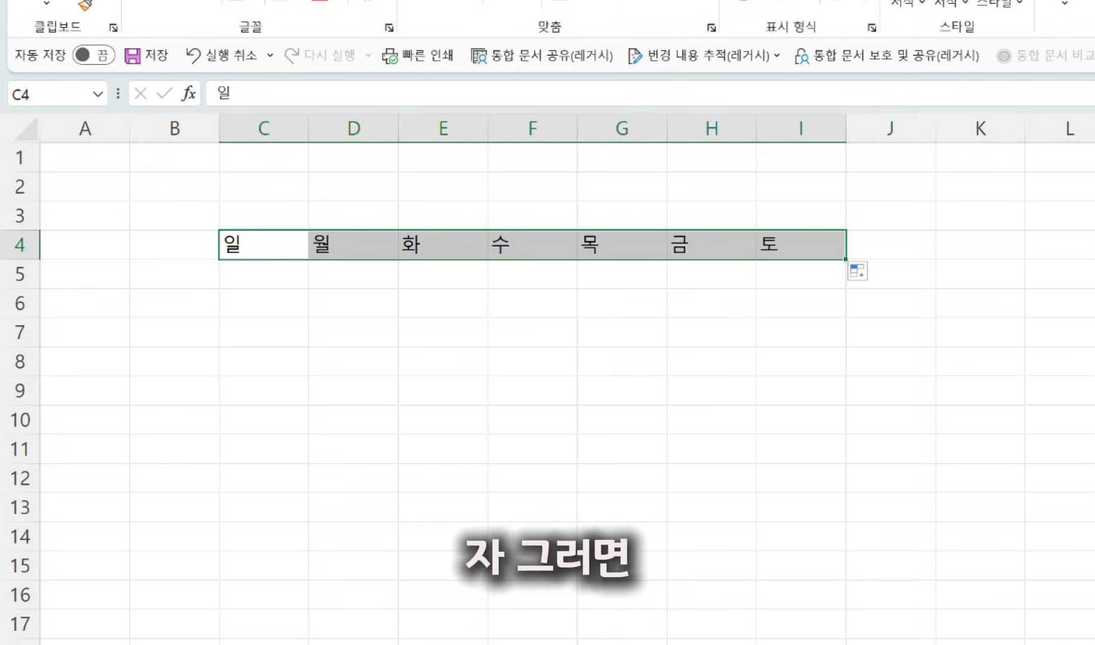
- Enter 1 in D5 under 월 and AutoFill an increasing series across to 6 in I5
double_click(332, 278)
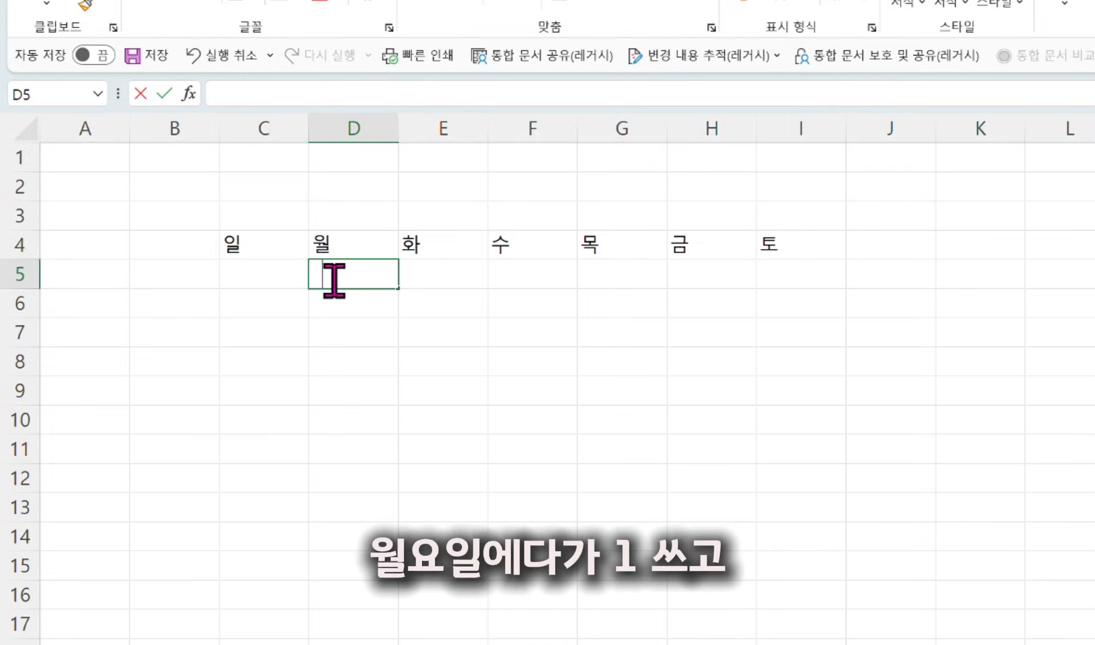
type("1")
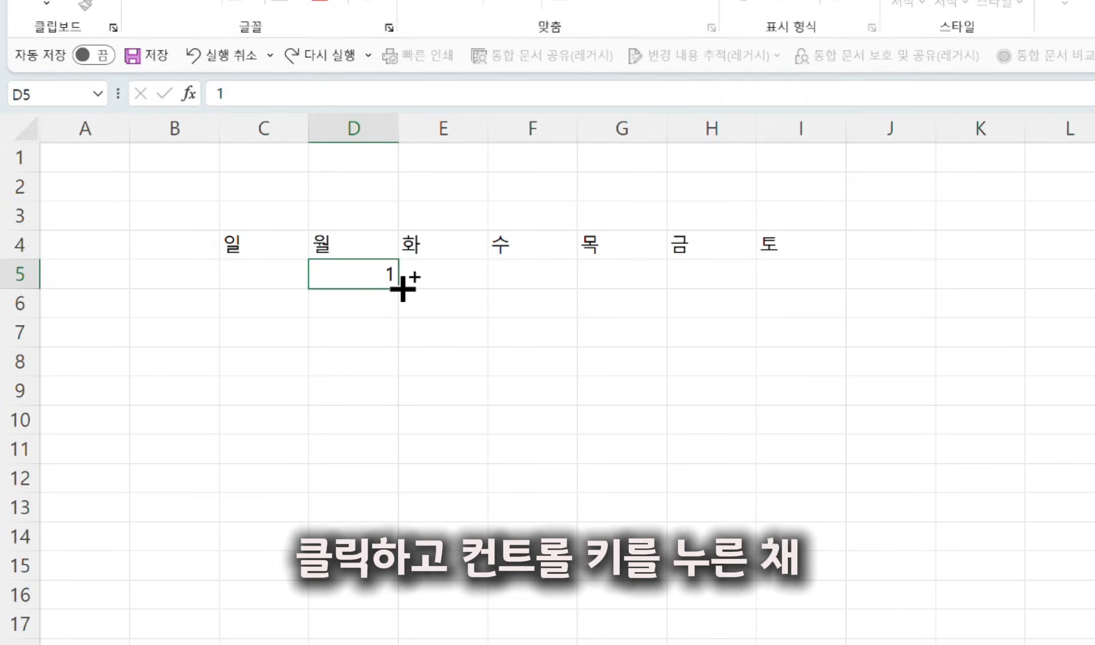
left_click_drag(403, 289, 806, 297)
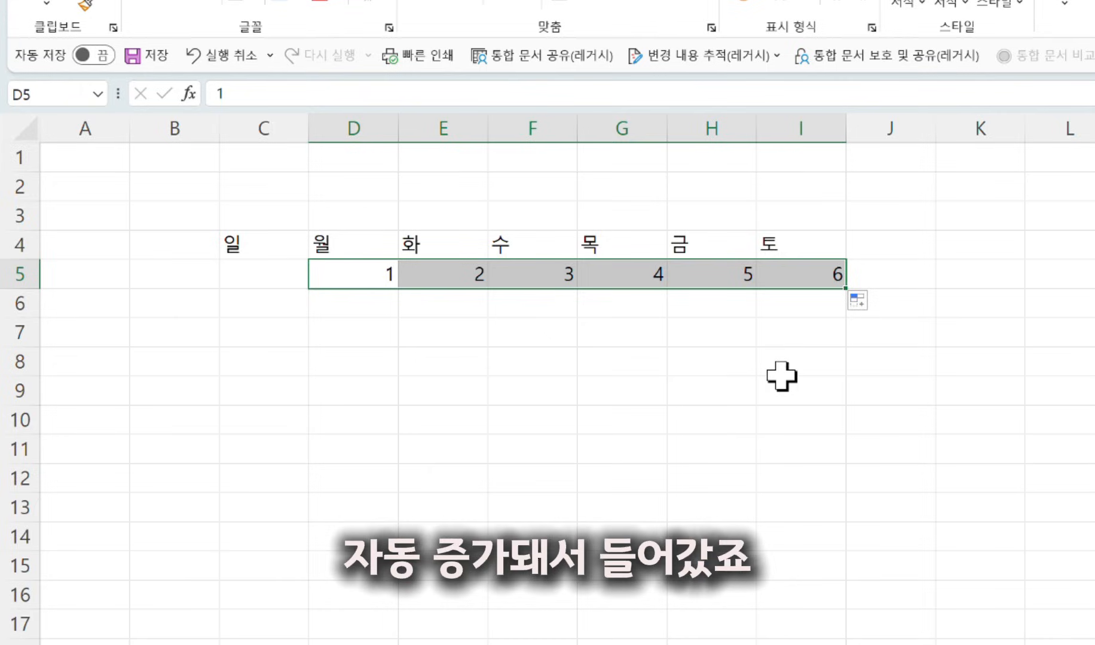
- Enter 7 in C6 and 14 in C7, AutoFilling each as an increasing series across to column I
left_click(239, 306)
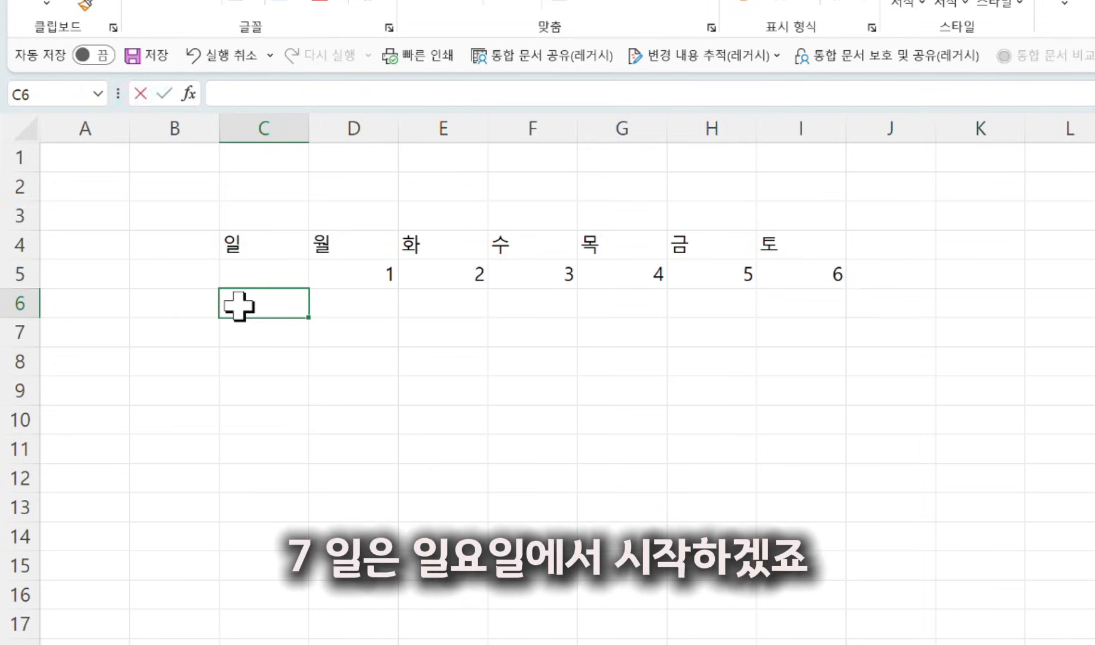
type("7")
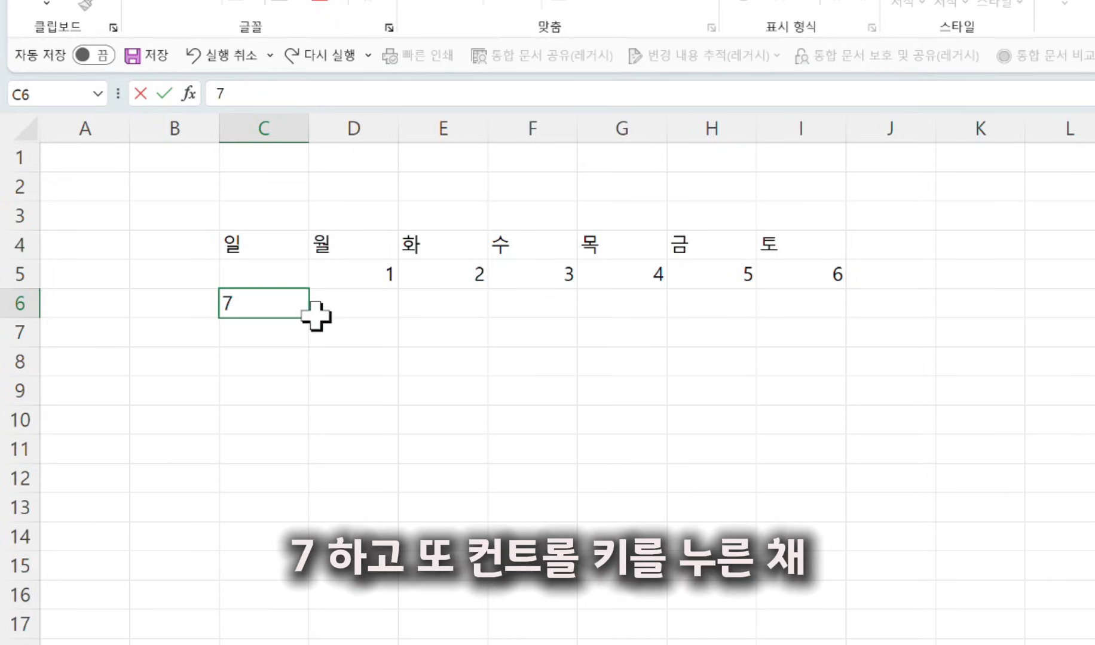
left_click_drag(308, 318, 839, 314)
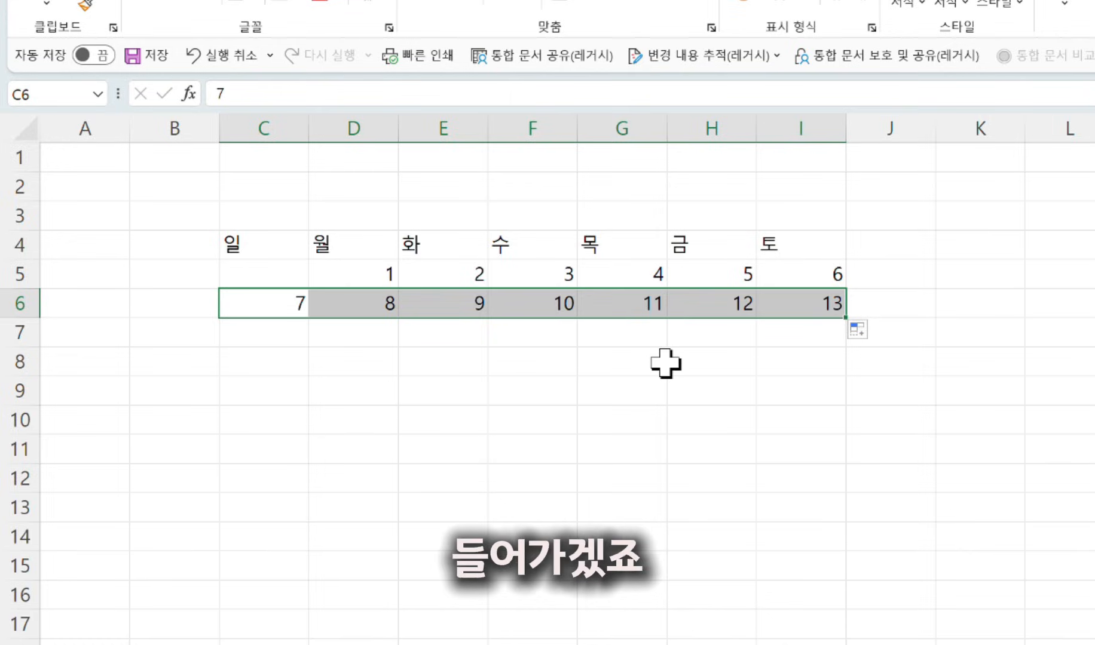
left_click(262, 333)
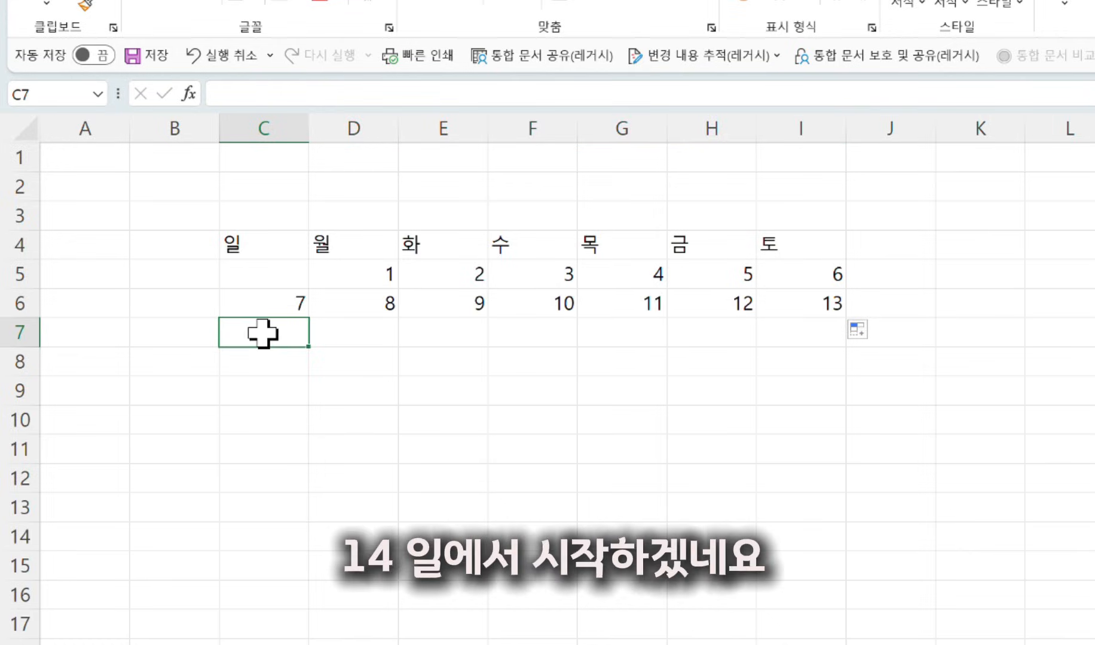
double_click(262, 332)
type("14")
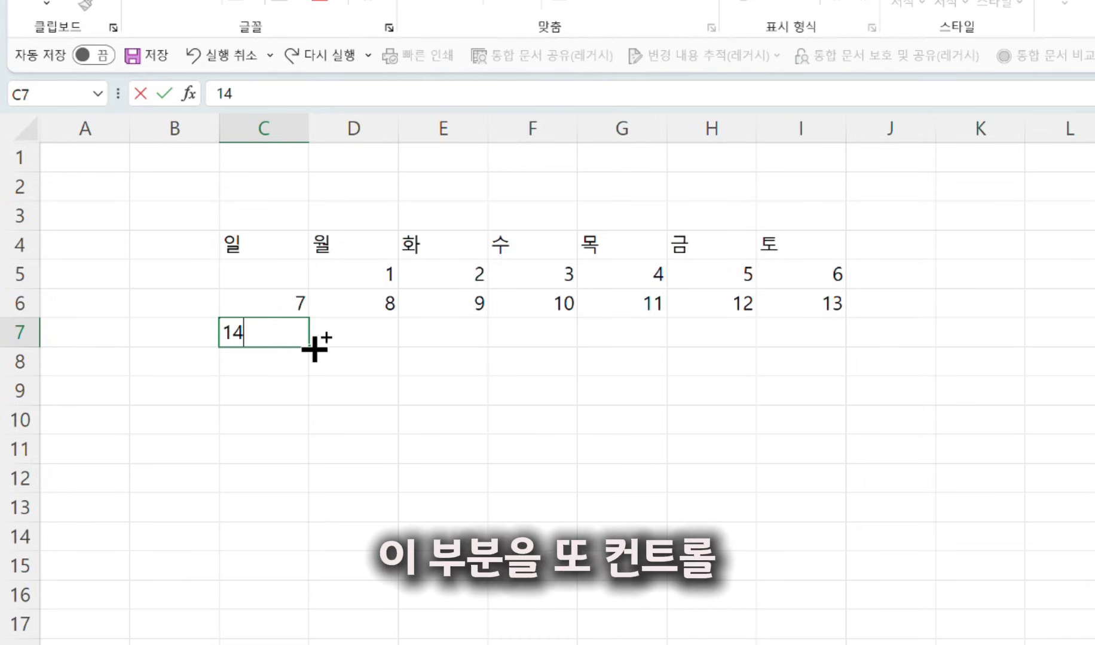
left_click_drag(315, 349, 818, 346)
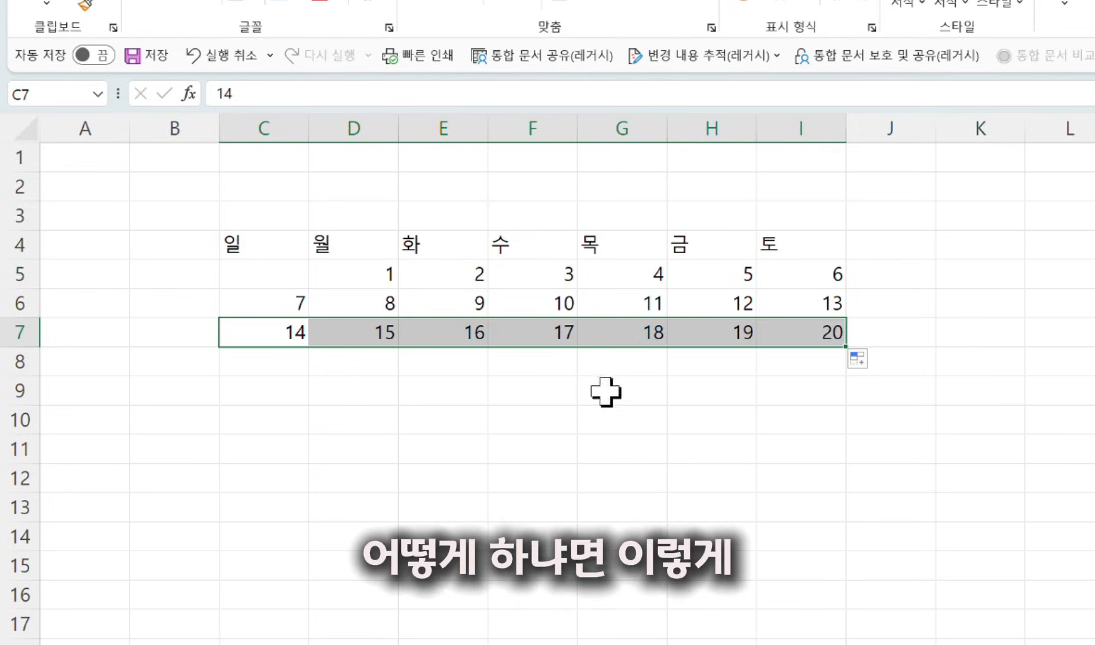
- Extend the seven-day pattern of C6:C7 under 일 with AutoFill down to 28 in C9
left_click(273, 306)
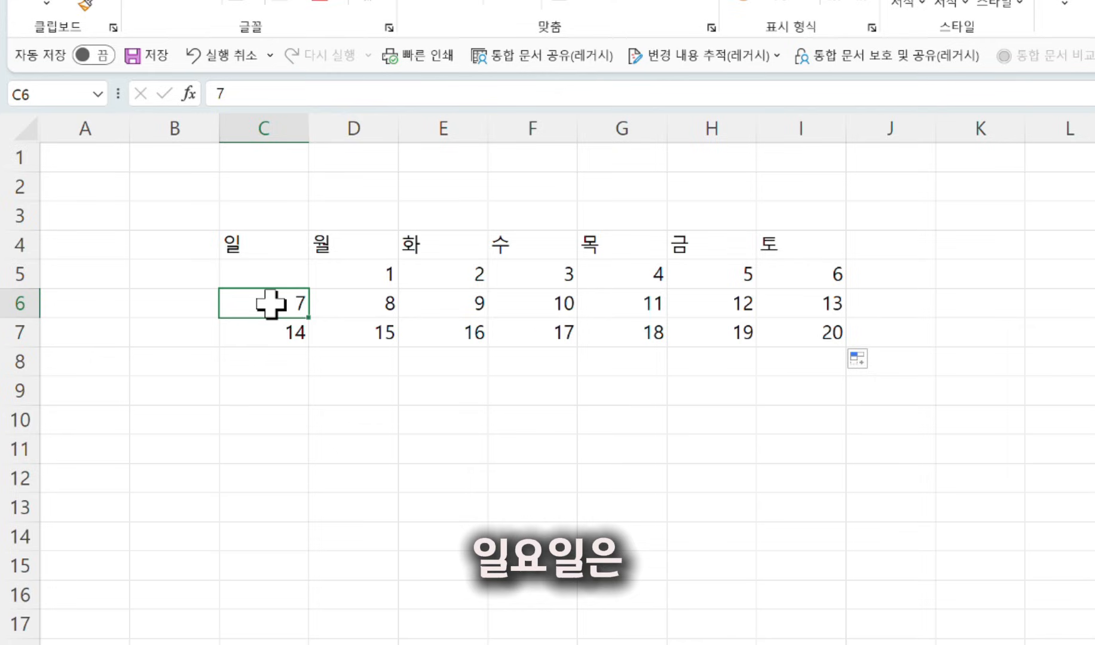
left_click_drag(271, 305, 271, 330)
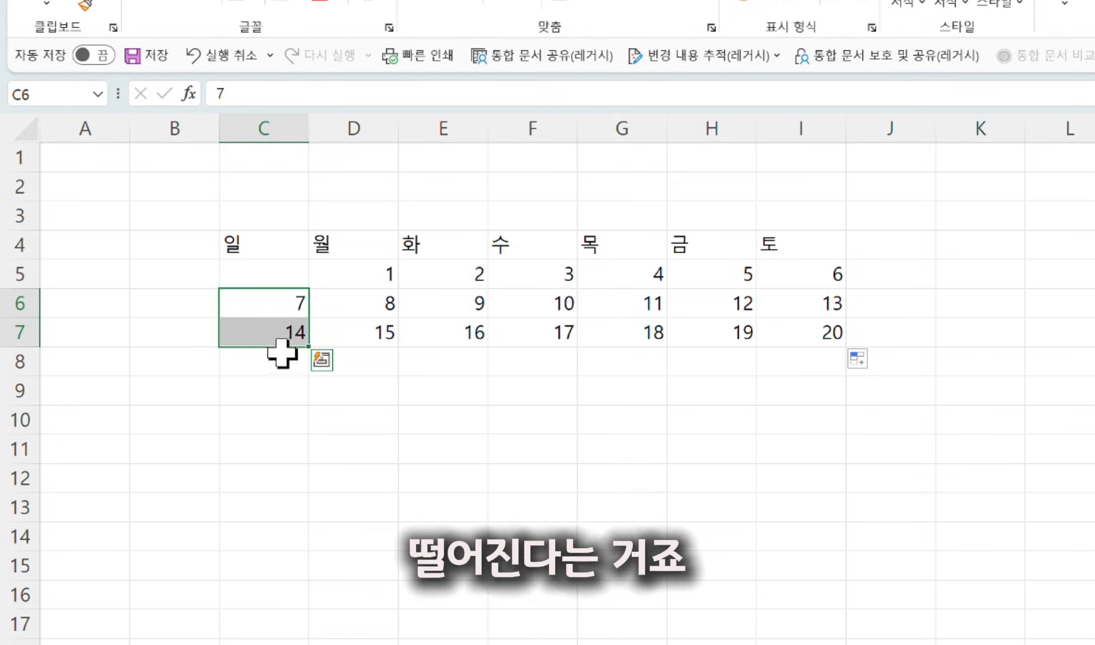
left_click_drag(309, 346, 310, 410)
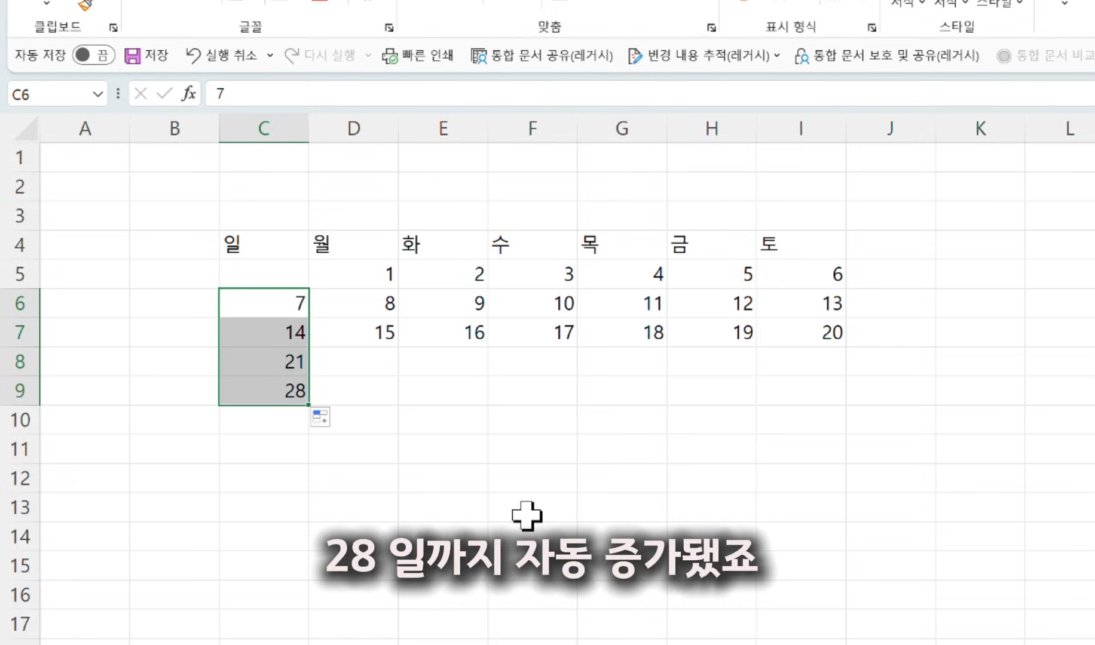
- AutoFill the row 6 and 7 date pattern down to row 9 for 월 through 수 and to row 8 for 목 through 토
left_click(353, 303)
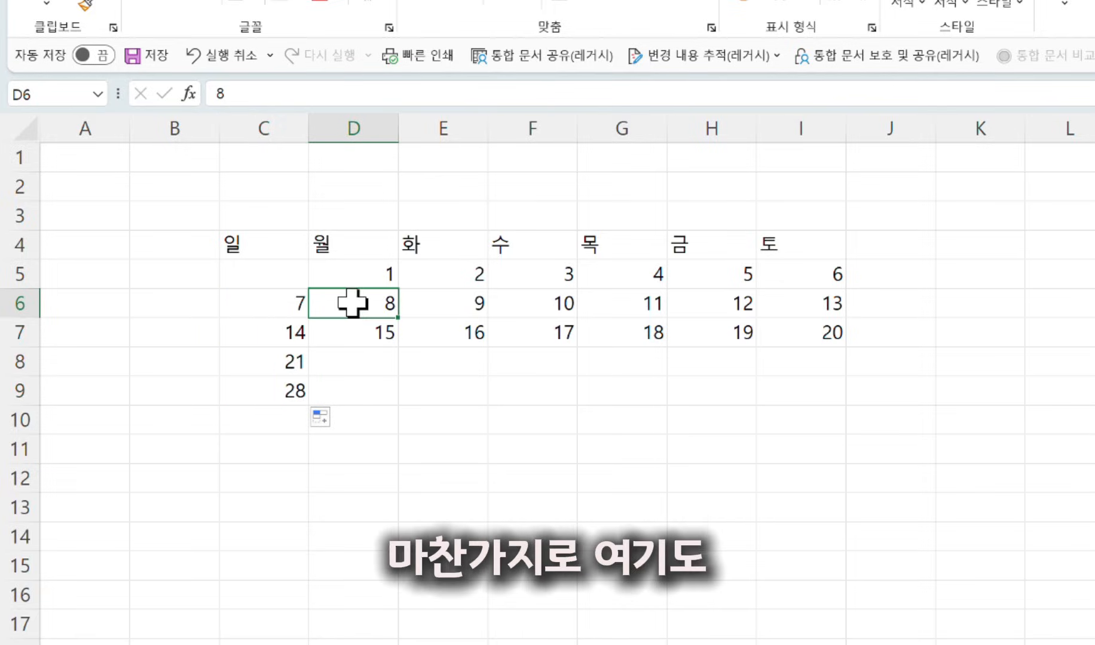
left_click_drag(357, 304, 391, 403)
left_click_drag(445, 304, 447, 337)
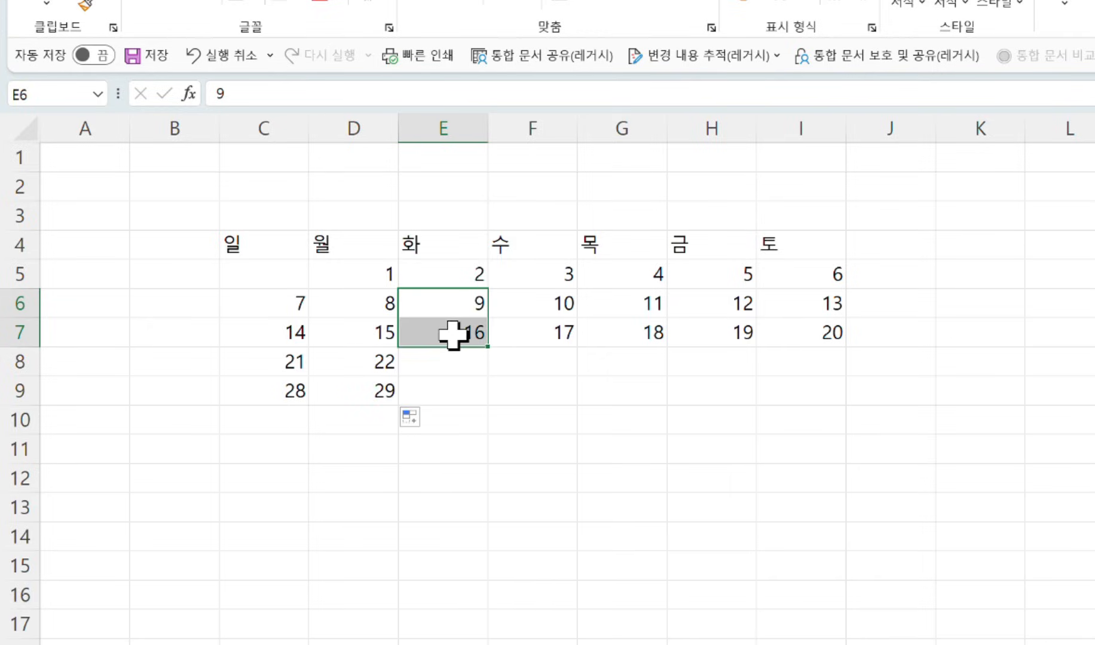
double_click(486, 352)
left_click_drag(550, 307, 543, 325)
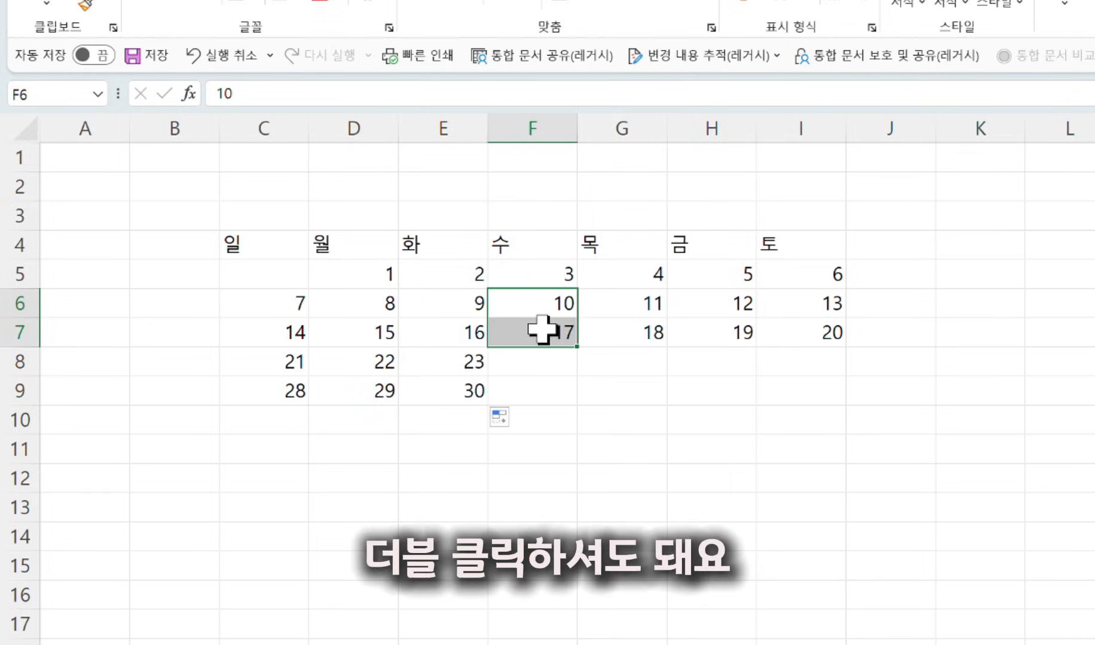
double_click(576, 351)
left_click_drag(614, 305, 665, 373)
left_click_drag(716, 308, 752, 369)
left_click_drag(806, 305, 848, 366)
left_click(1058, 536)
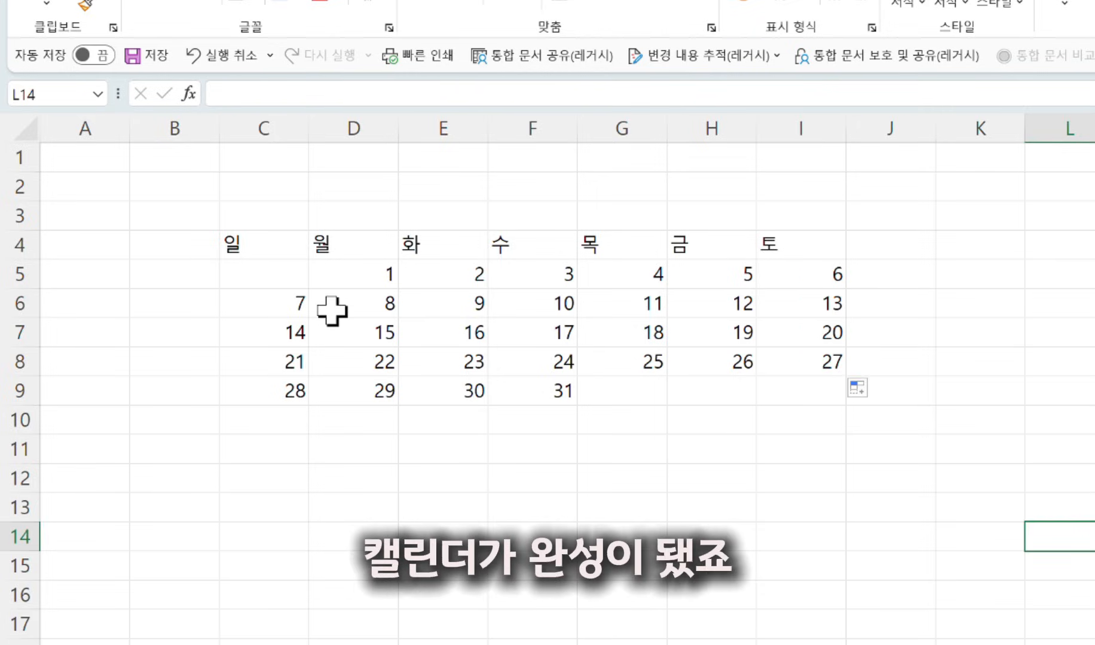
- Fill the weekday headers C4:I4 with the lightest orange theme colour and make them bold
left_click_drag(236, 245, 777, 244)
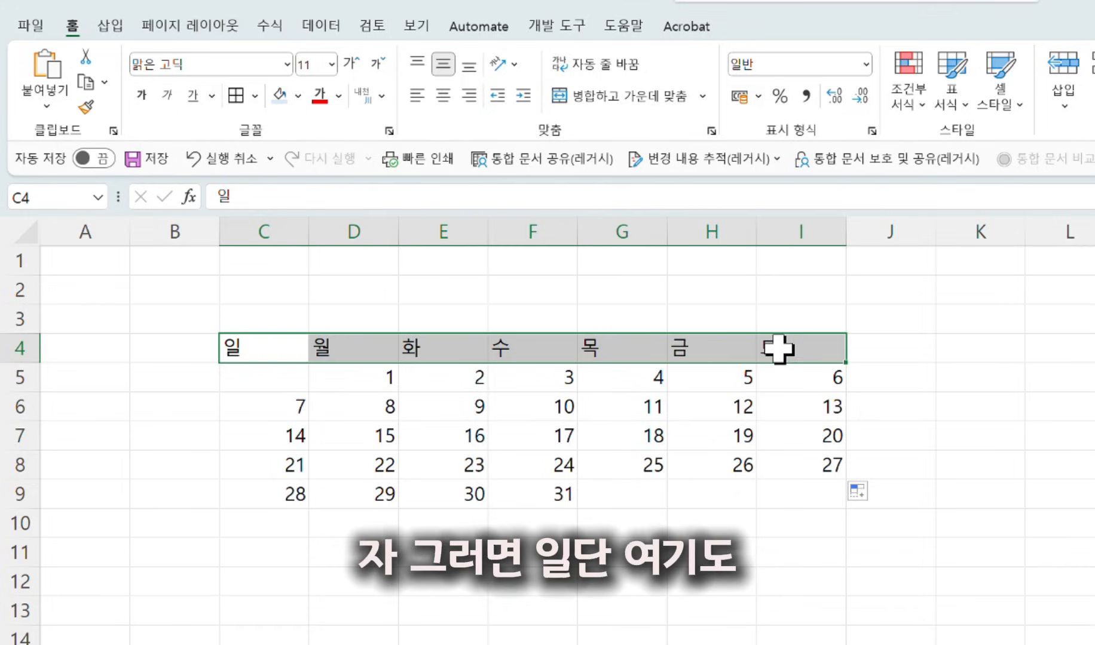
left_click(298, 97)
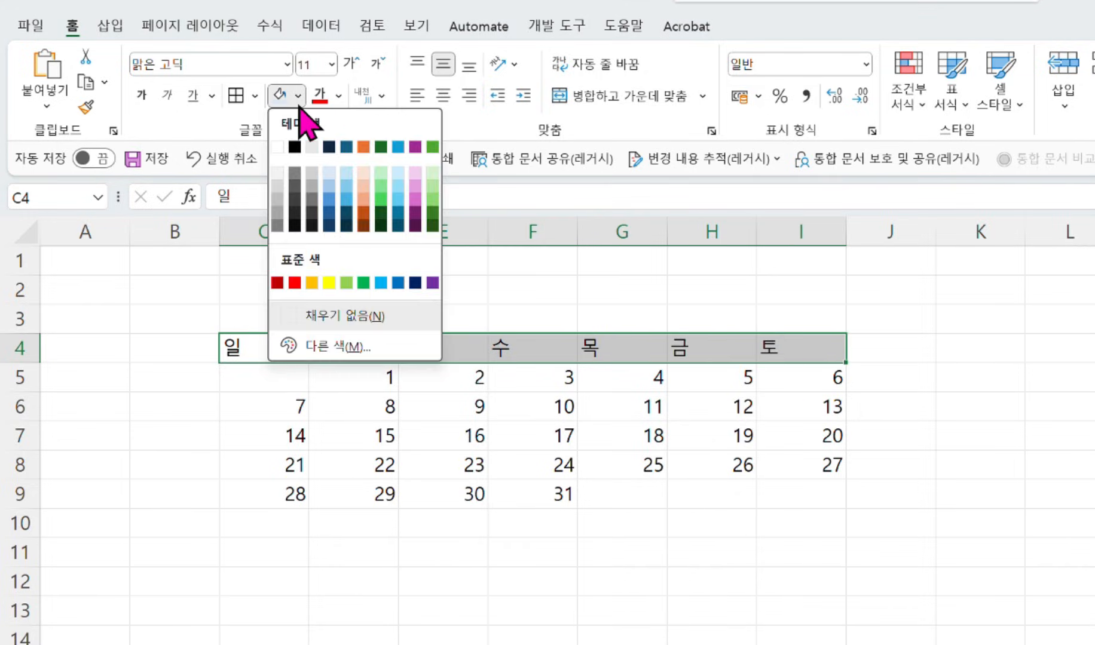
left_click(362, 173)
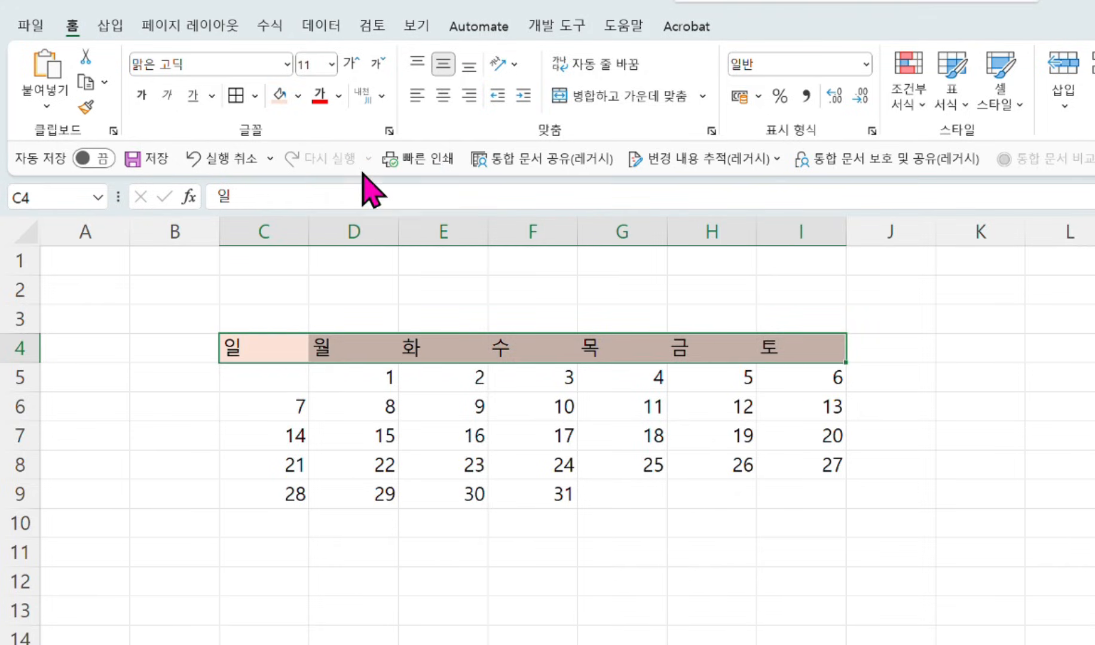
left_click(143, 95)
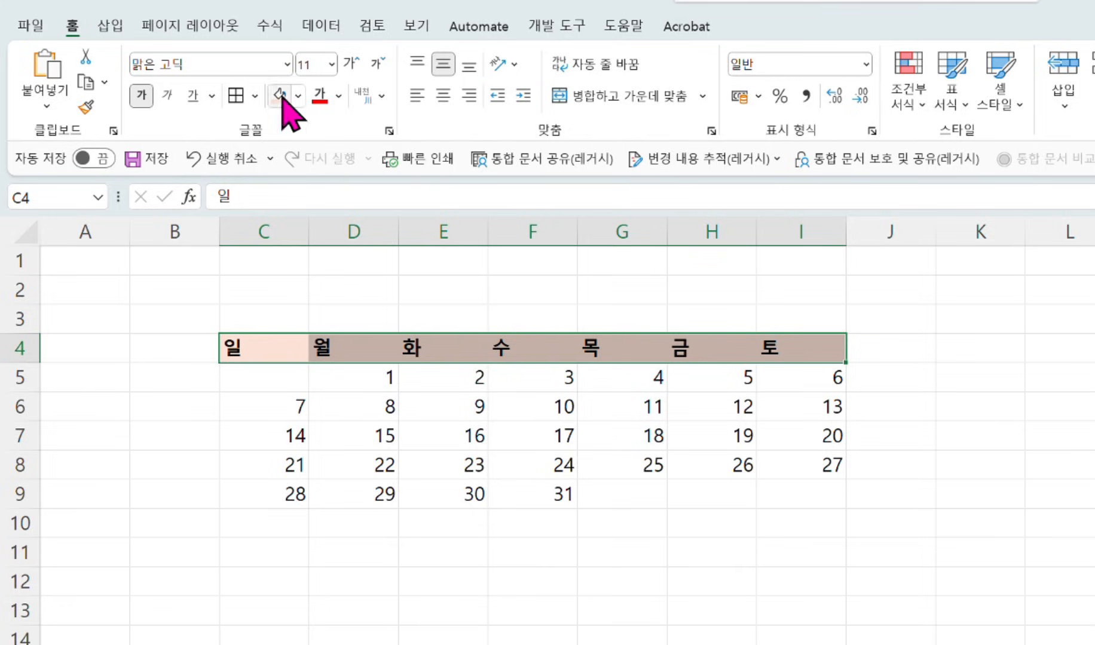
- Centre the weekday headers in C4:I4 and increase their font size to 14
left_click(445, 95)
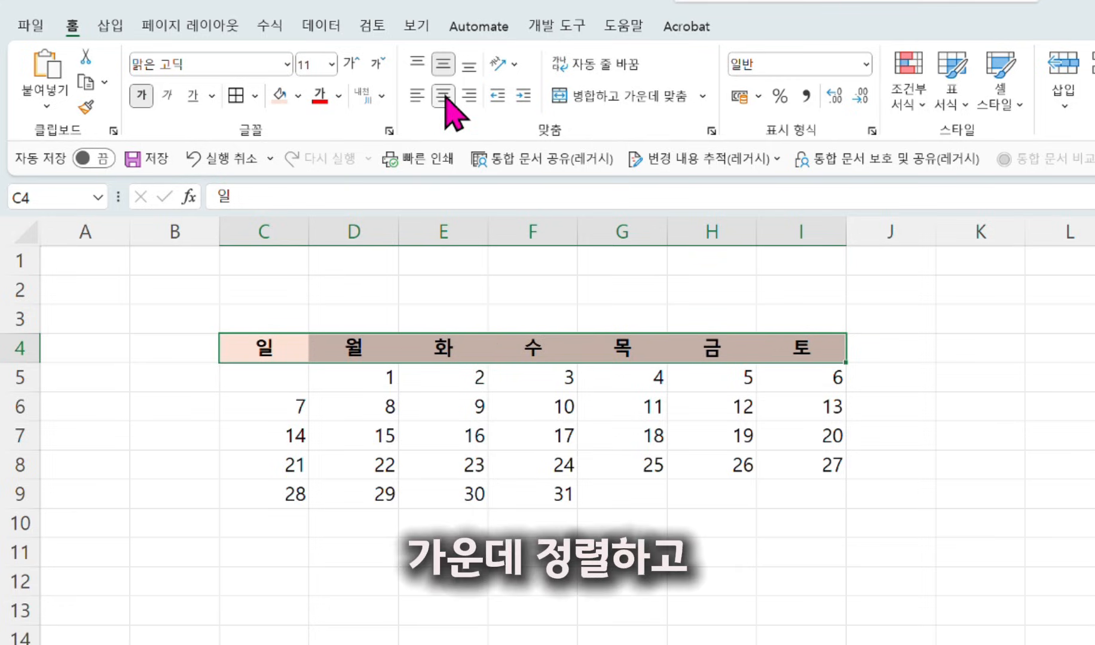
left_click(349, 64)
left_click(349, 64)
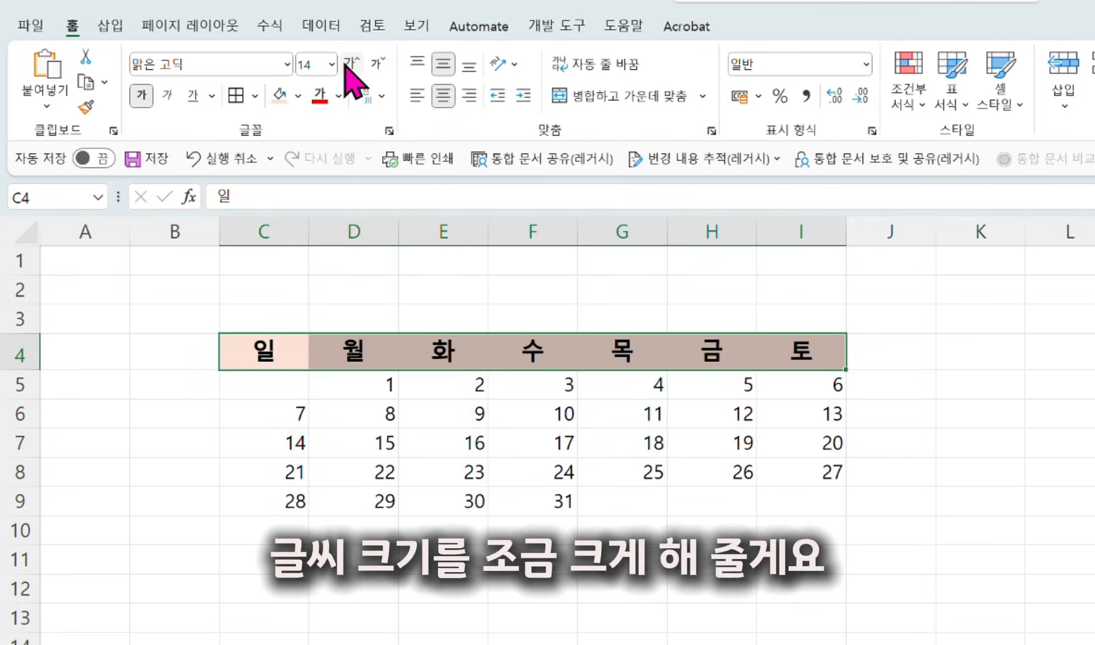
left_click(982, 624)
- Add borders on all sides of the date cells C5:I9 and fill them with the lightest blue theme colour
left_click_drag(269, 385, 790, 508)
left_click(236, 95)
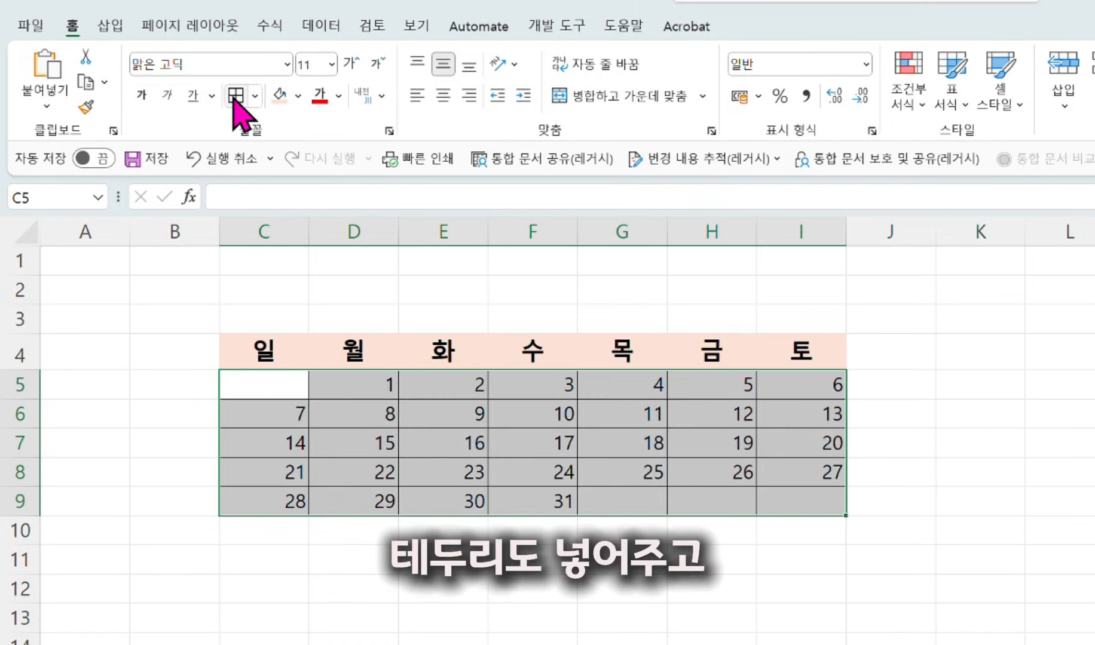
left_click(298, 95)
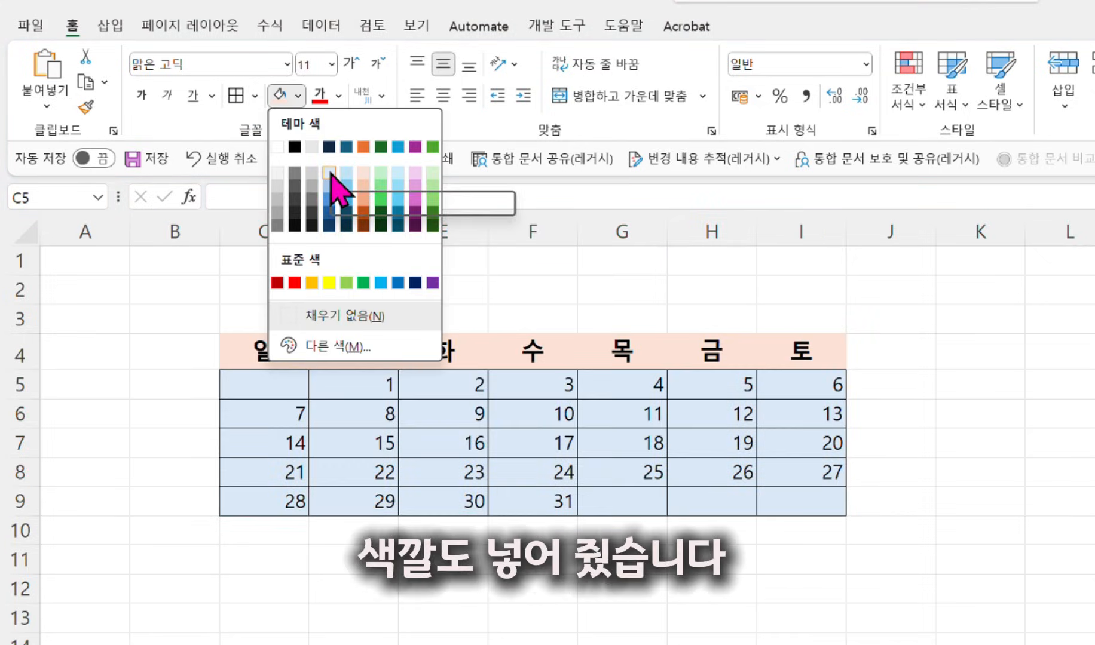
left_click(330, 173)
left_click(531, 644)
- Insert a blank row at row 6, above the week that starts with 7
left_click(18, 414)
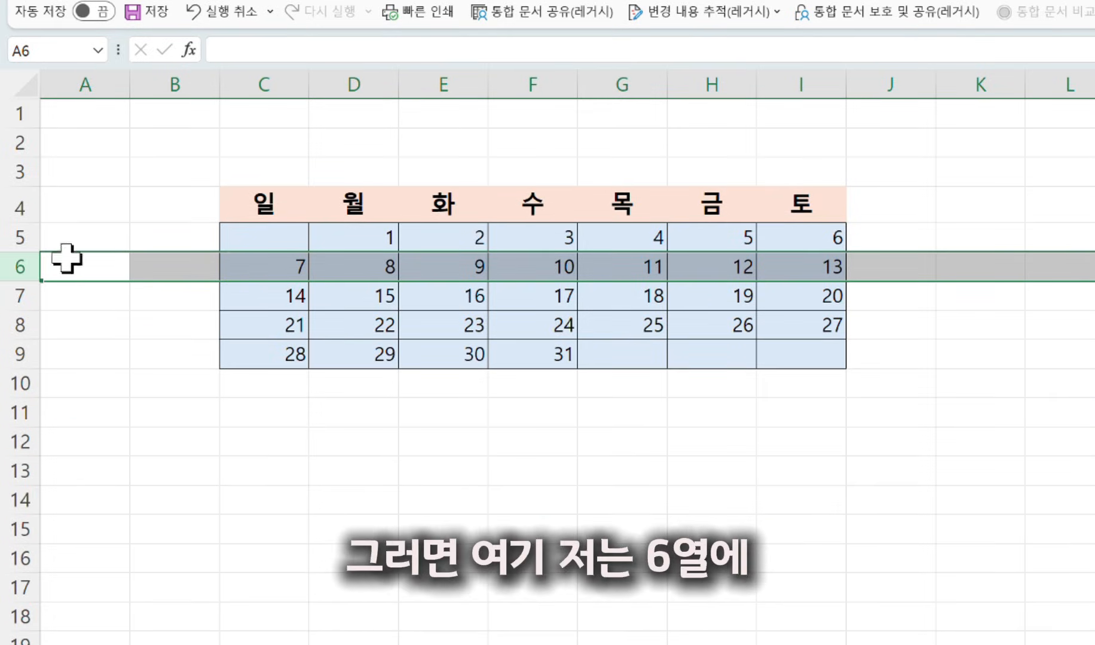
right_click(21, 269)
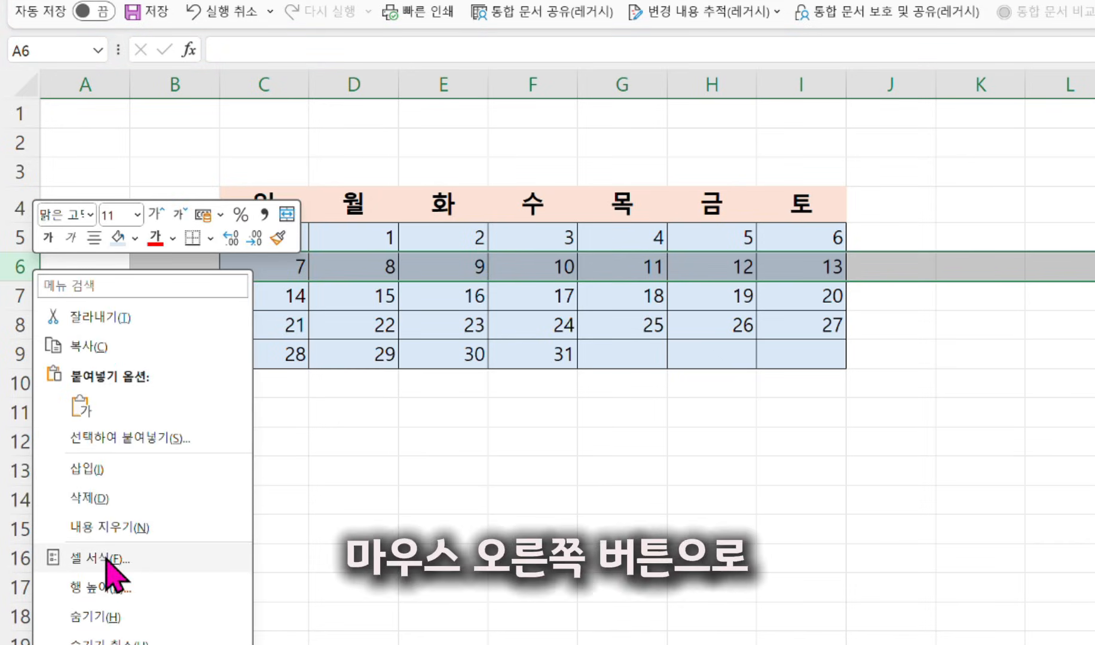
left_click(109, 471)
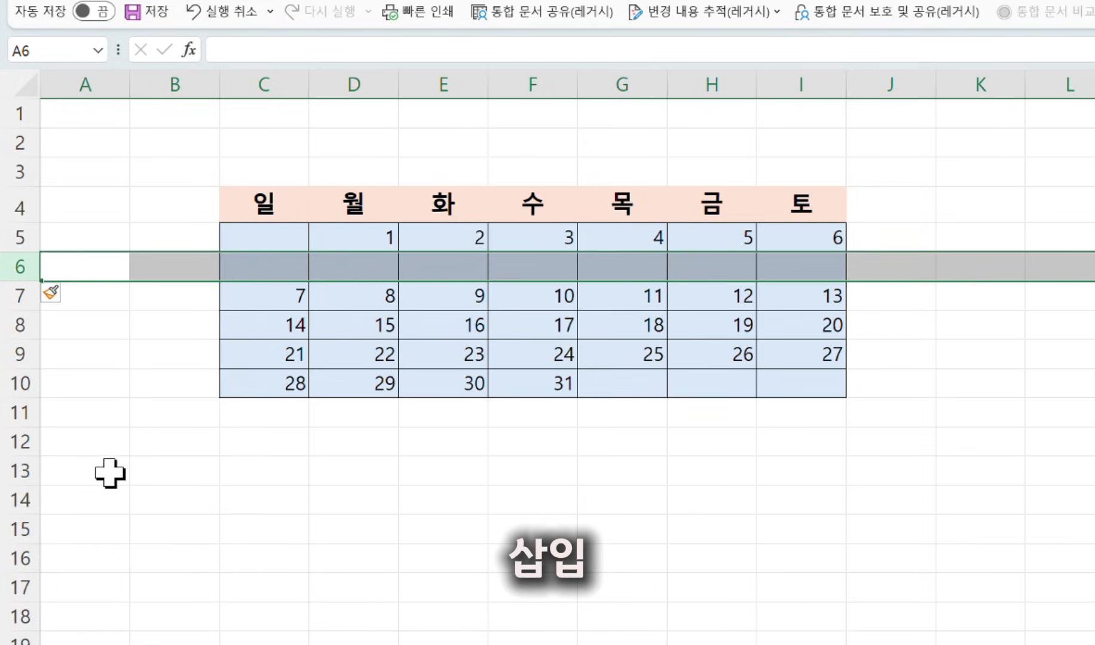
left_click(296, 555)
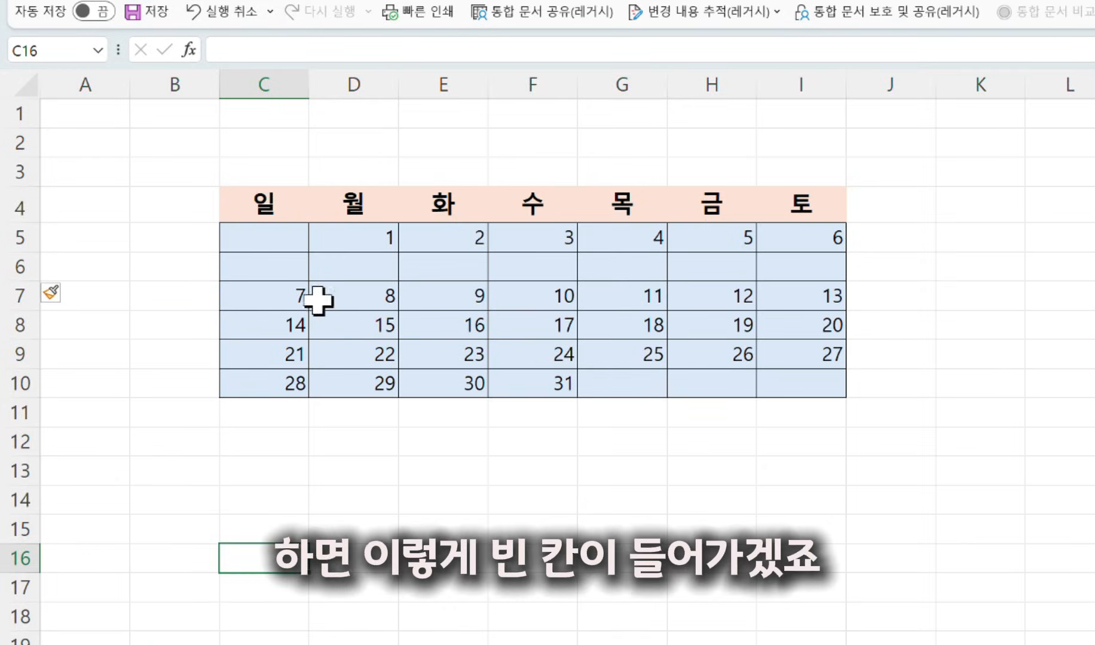
- Repeat the row insertion at row 8 to add a blank row above the week that starts with 14
left_click(21, 270)
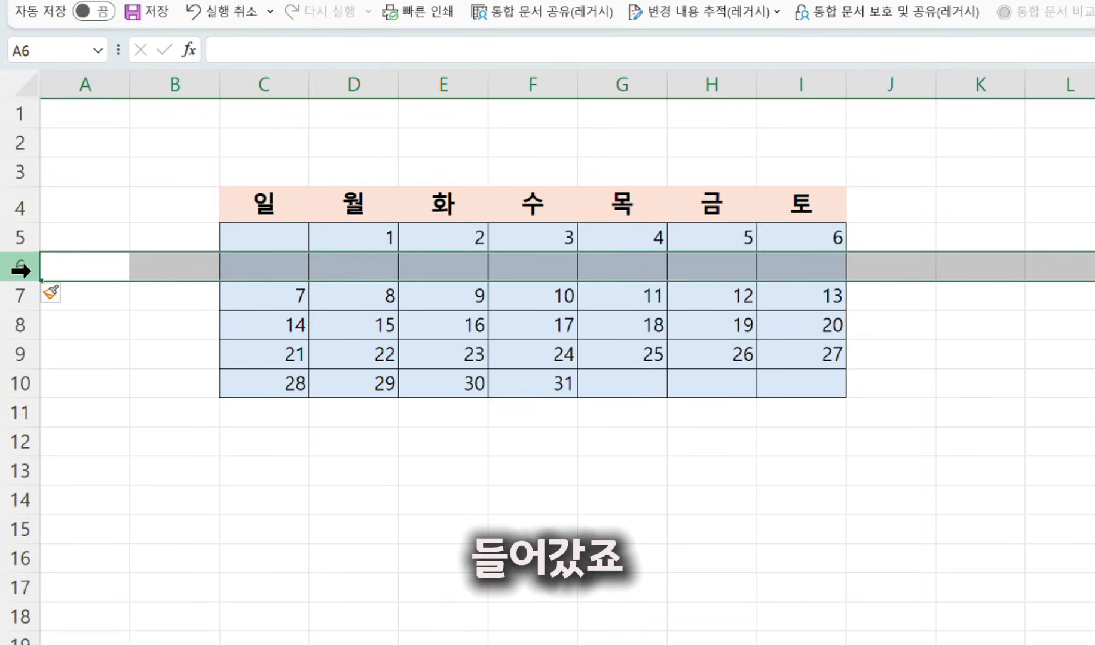
left_click(17, 325)
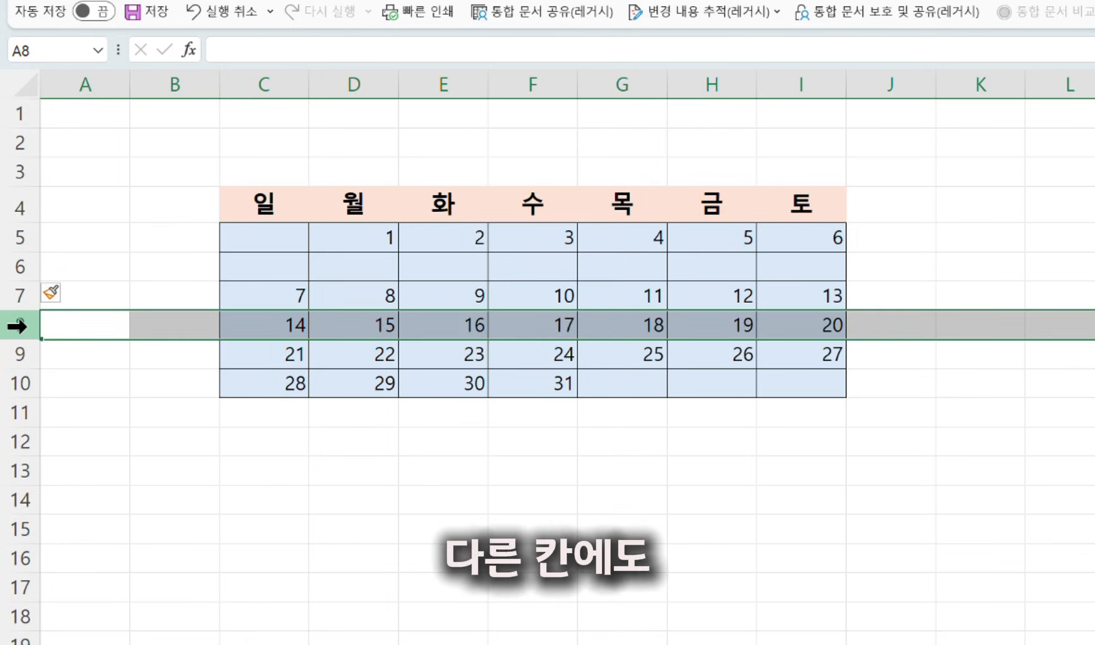
right_click(17, 326)
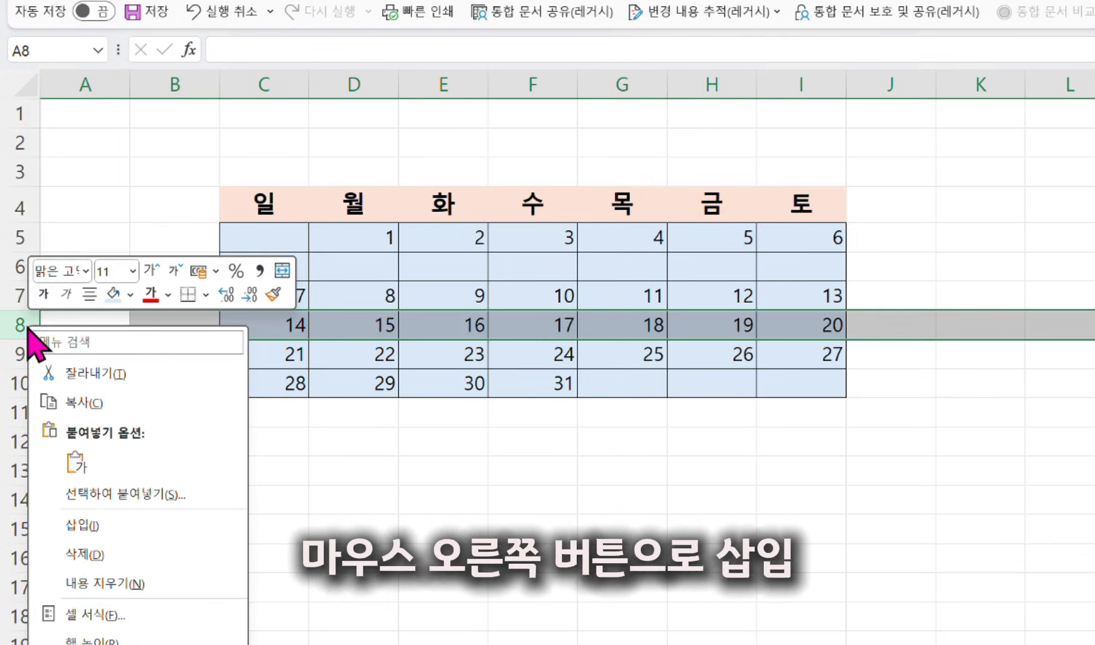
key("Escape")
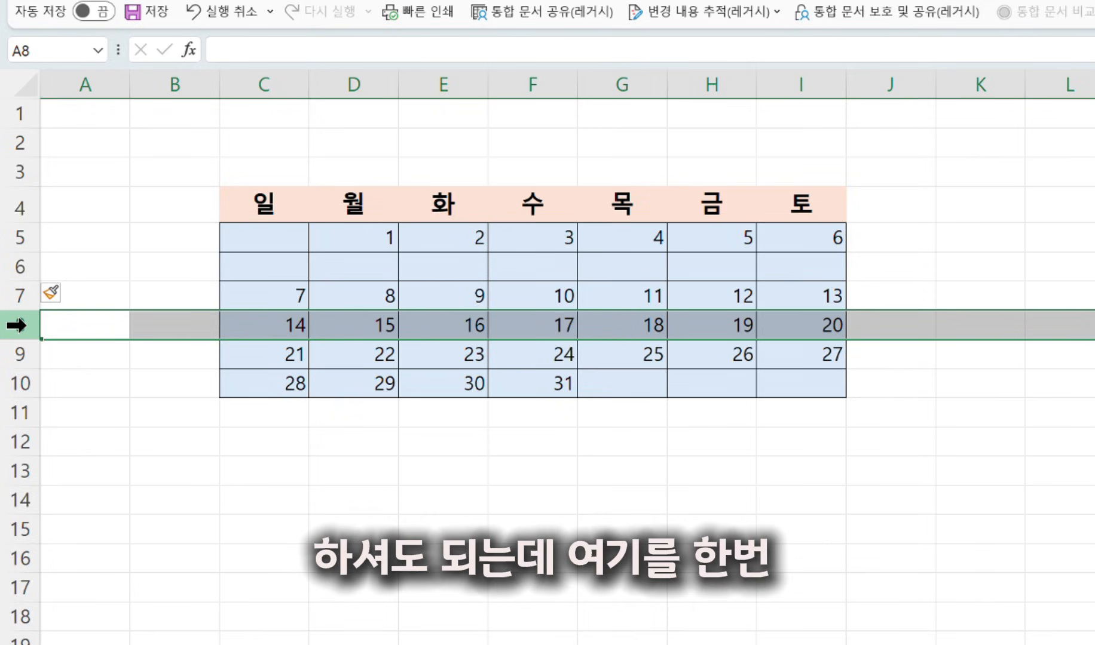
key("ctrl+y")
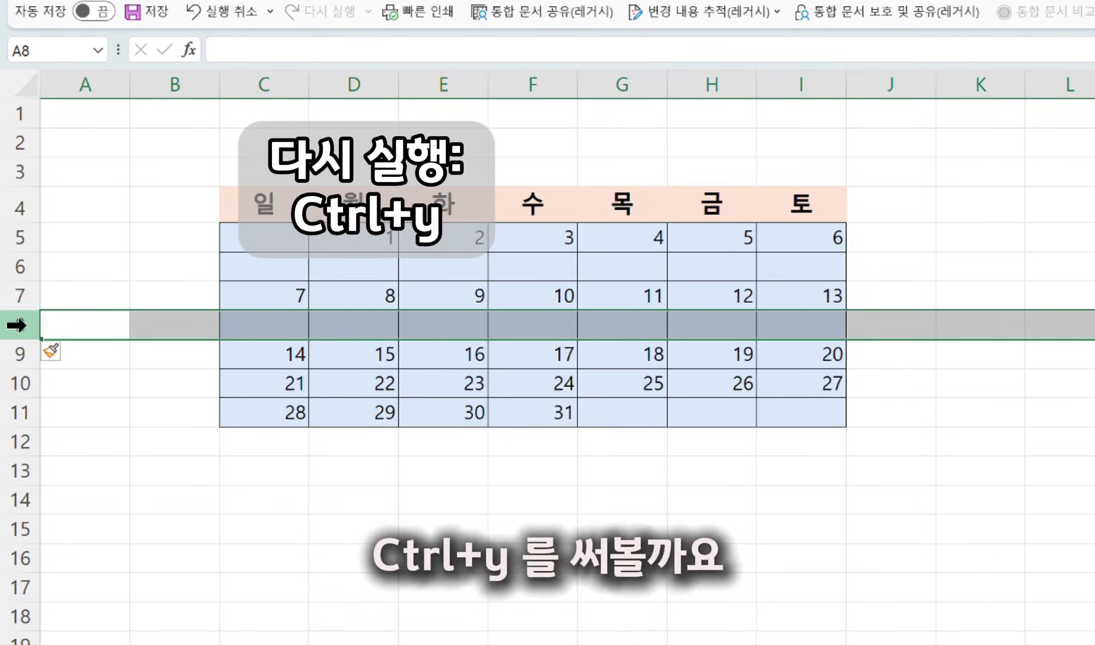
- Repeat the row insertion at rows 10, 12 and 14 to add a blank row after each remaining calendar week
left_click(21, 384)
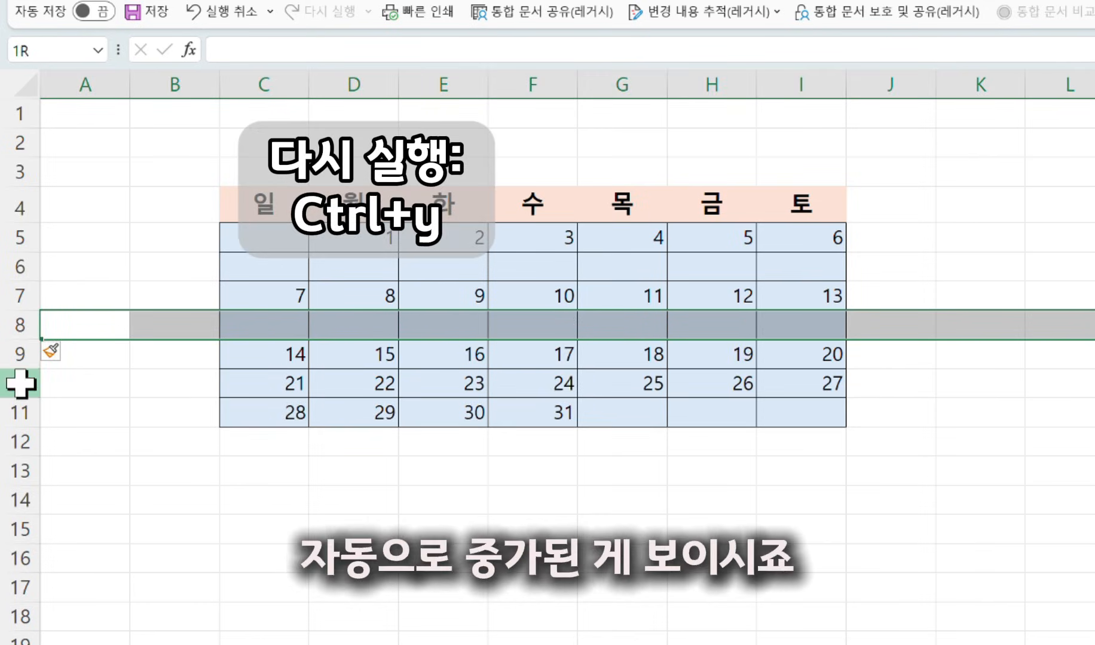
key("ctrl+y")
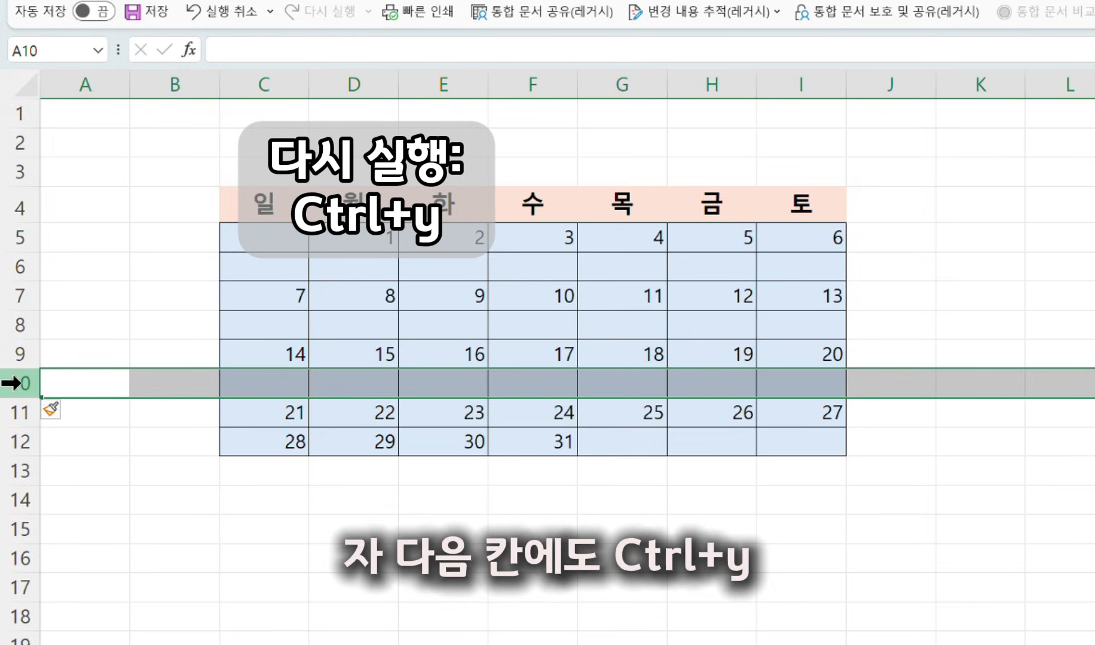
left_click(21, 442)
key("ctrl+y")
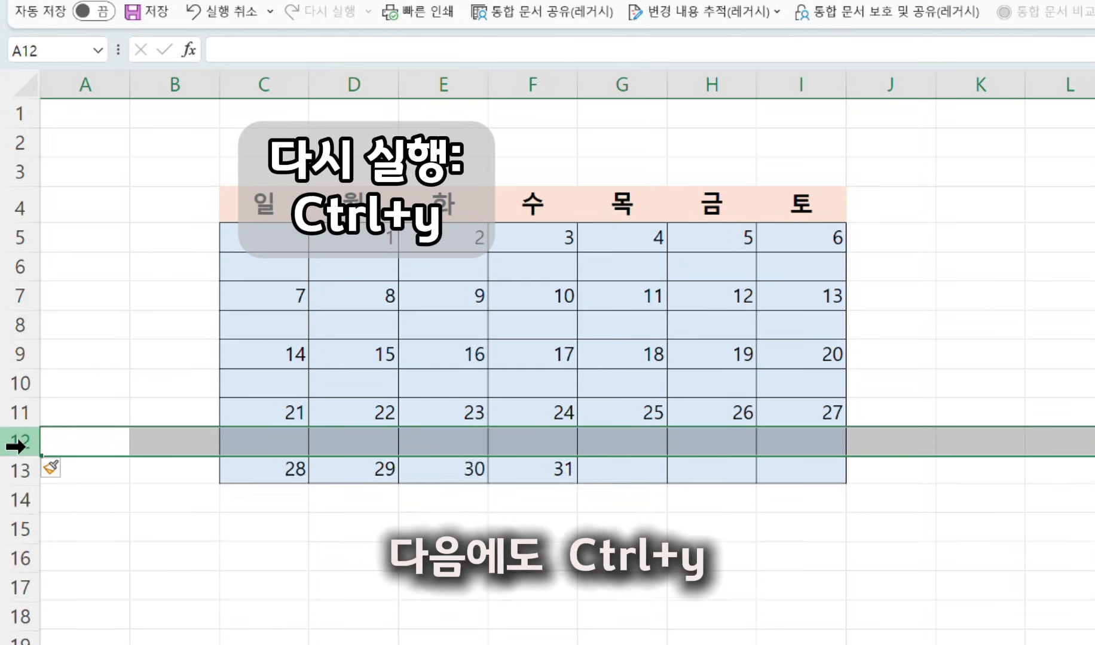
left_click(24, 500)
key("ctrl+y")
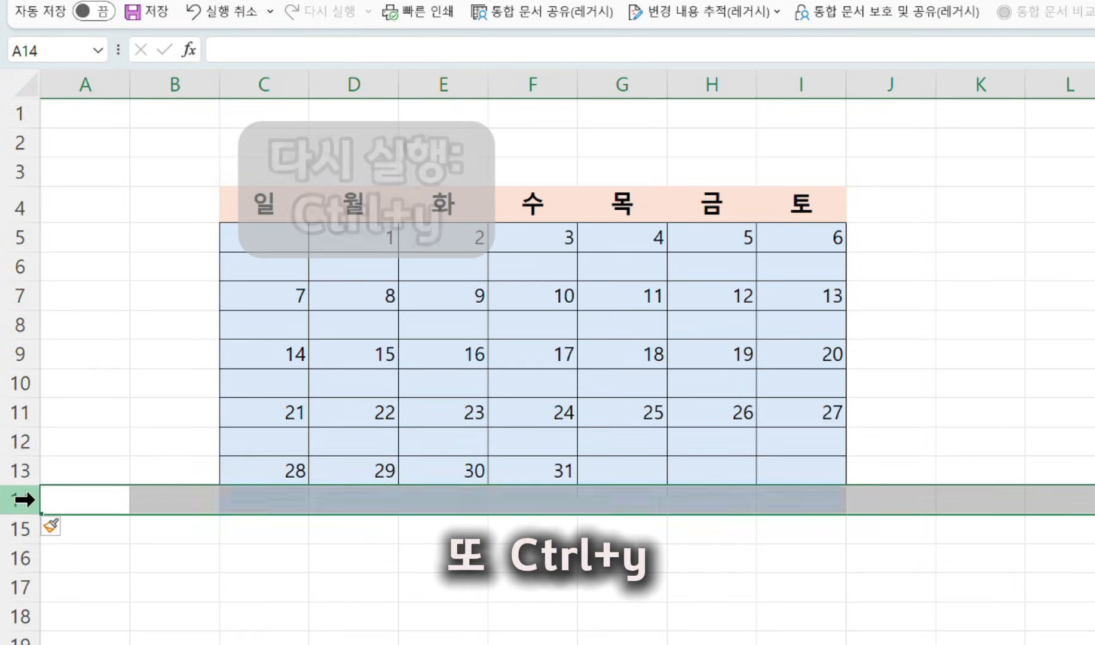
left_click(634, 618)
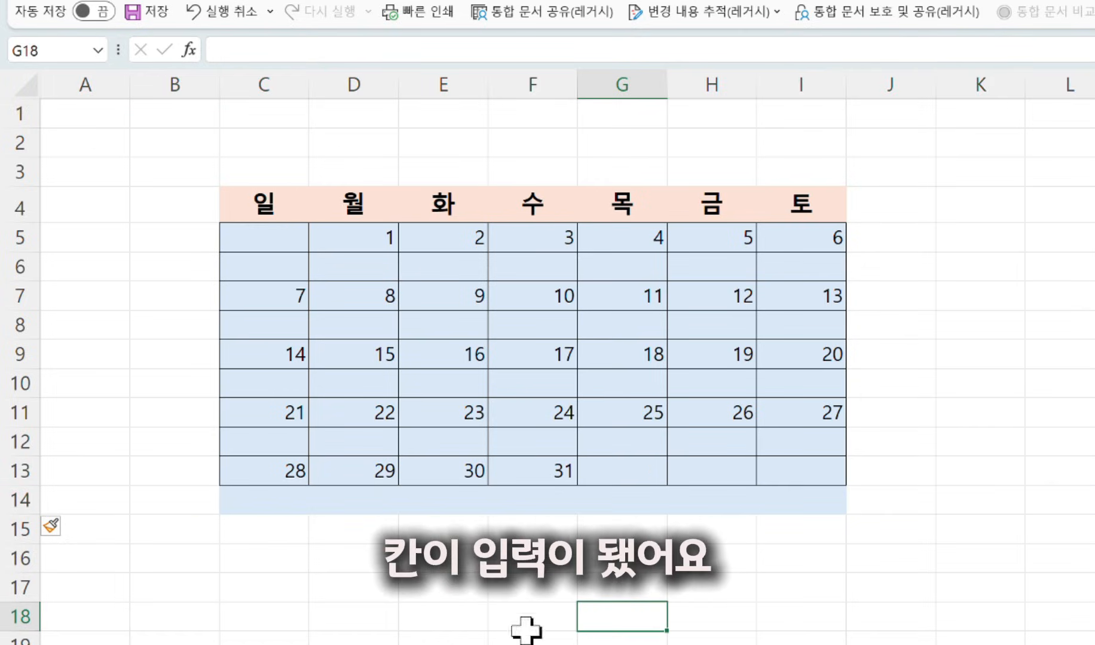
- Enlarge the blank calendar rows 6, 8, 10, 12 and 14 together to about three times the height of the date rows
left_click(19, 268)
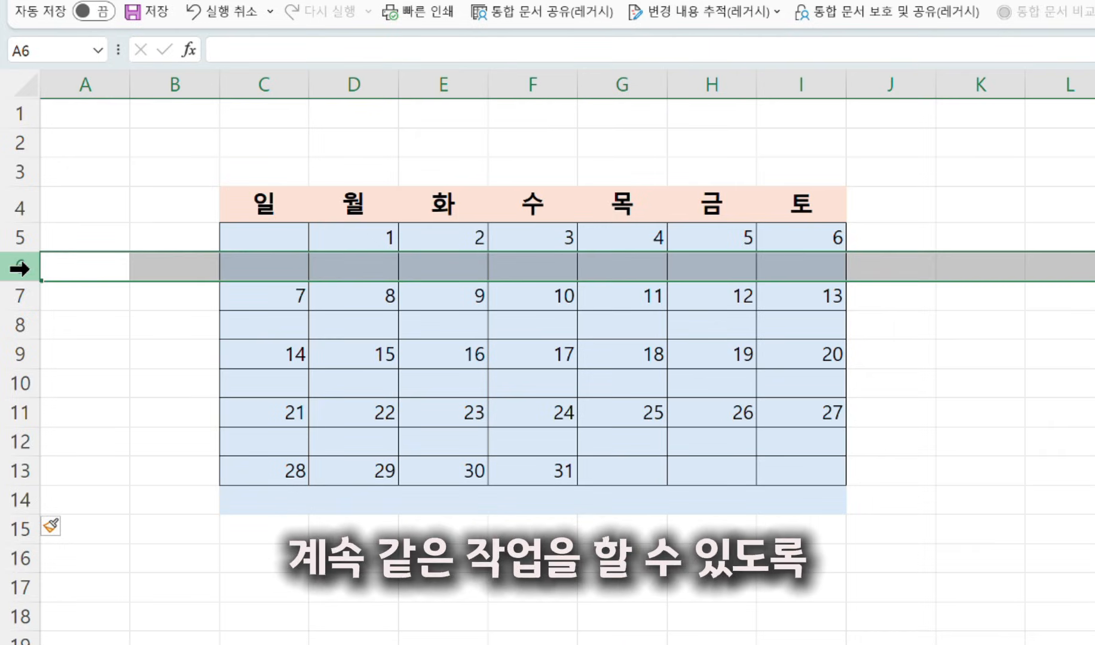
left_click(12, 321, "ctrl")
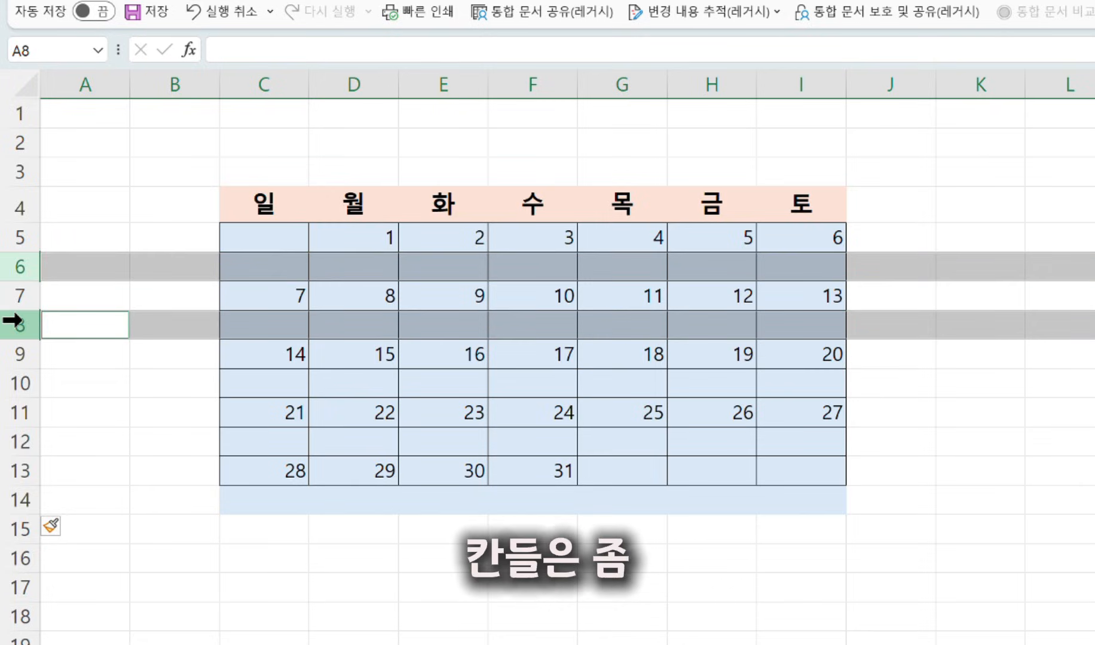
left_click(13, 382, "ctrl")
left_click(18, 442, "ctrl")
left_click(16, 500, "ctrl")
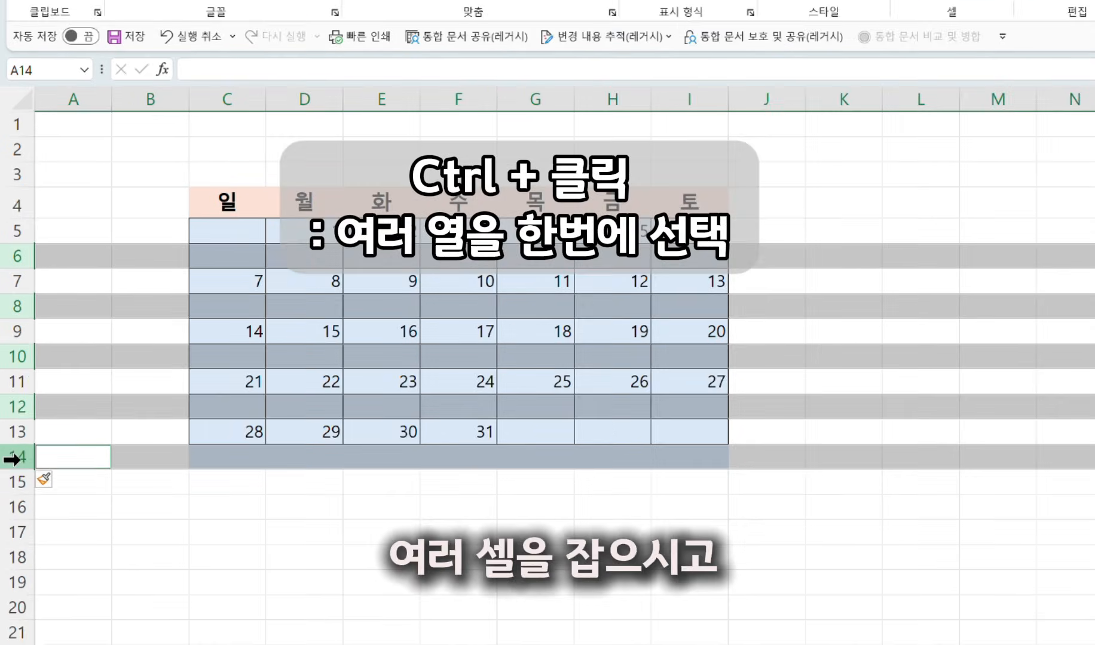
left_click_drag(24, 514, 24, 515)
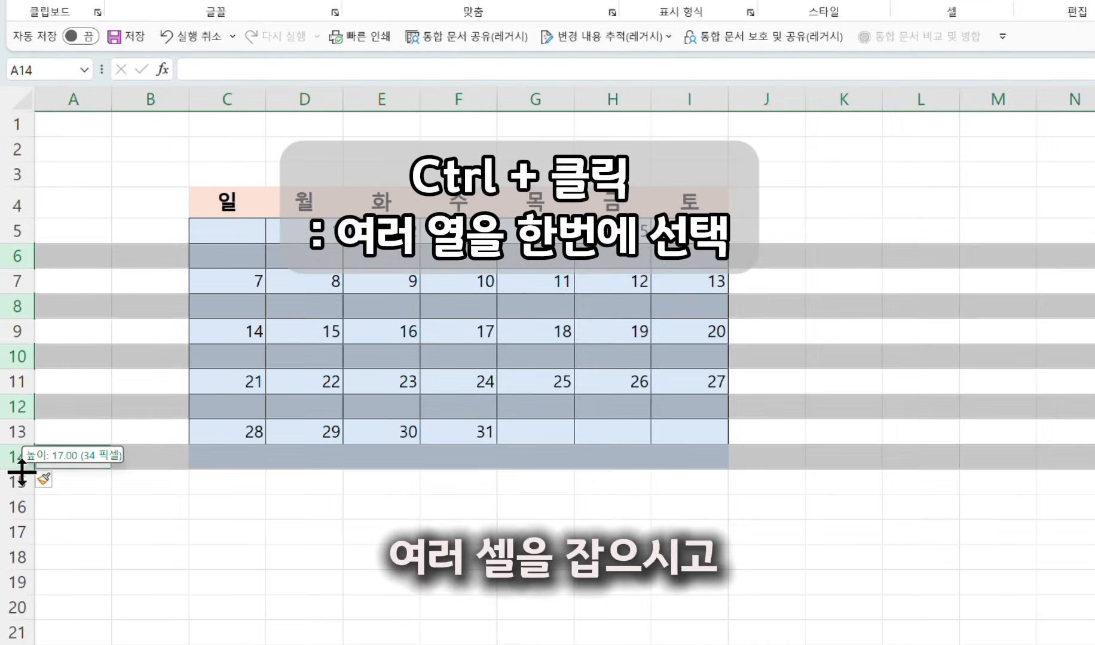
left_click_drag(21, 472, 15, 521)
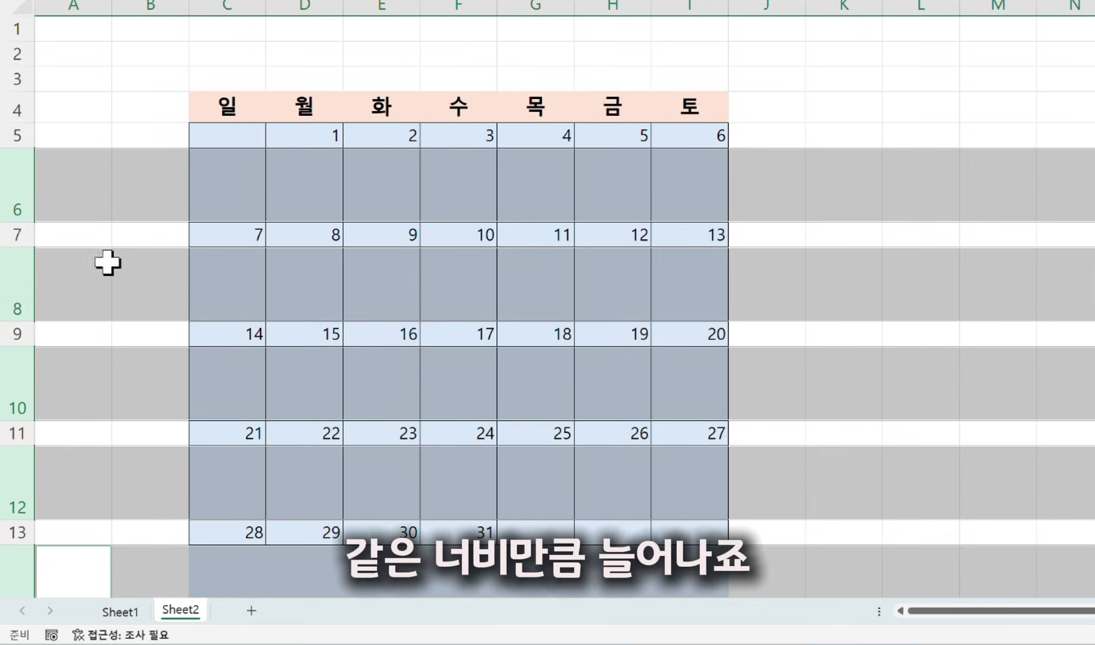
left_click(885, 109)
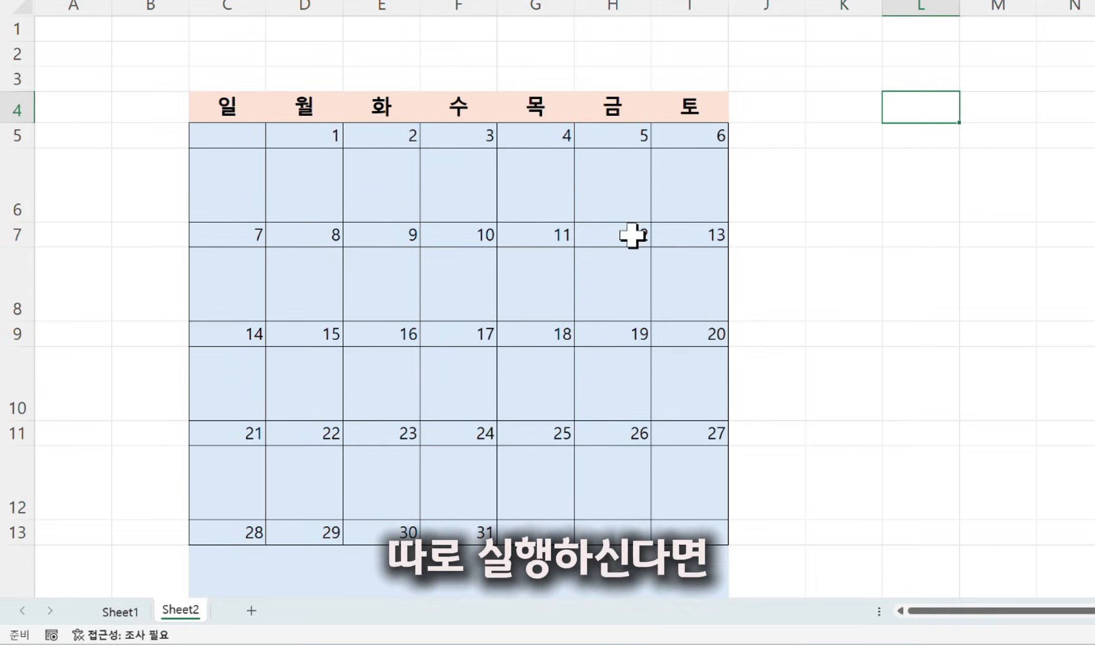
- Add borders on all sides of the cells C14:I14 in the calendar's last blank row
scroll(461, 272, "down", 1)
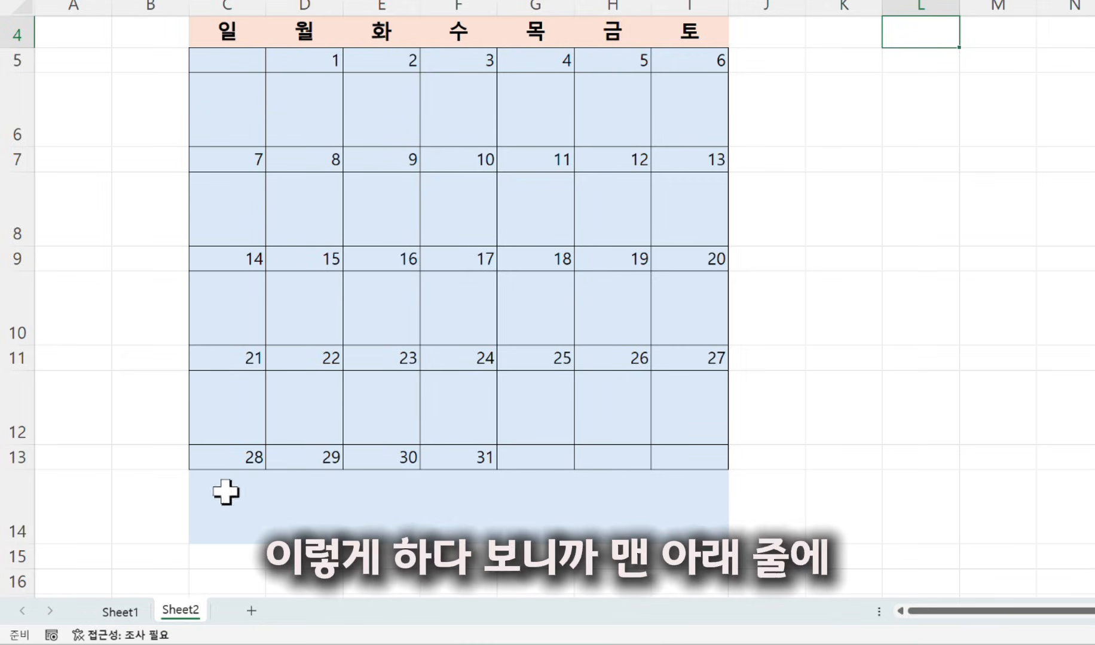
left_click_drag(212, 480, 691, 515)
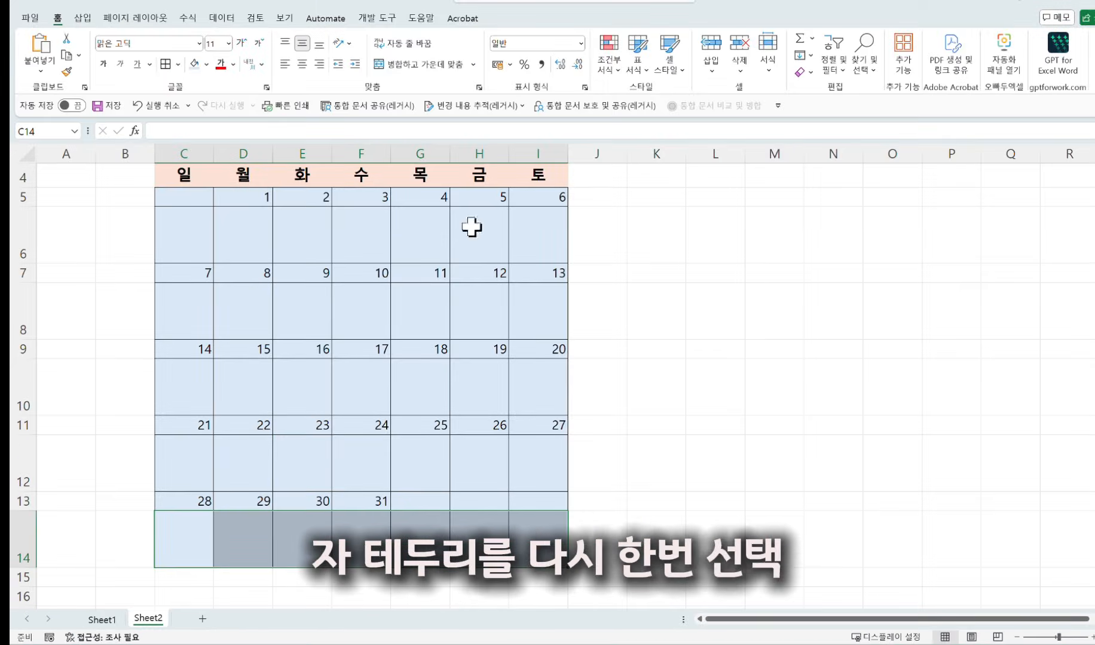
left_click(816, 445)
scroll(833, 514, "up", 1)
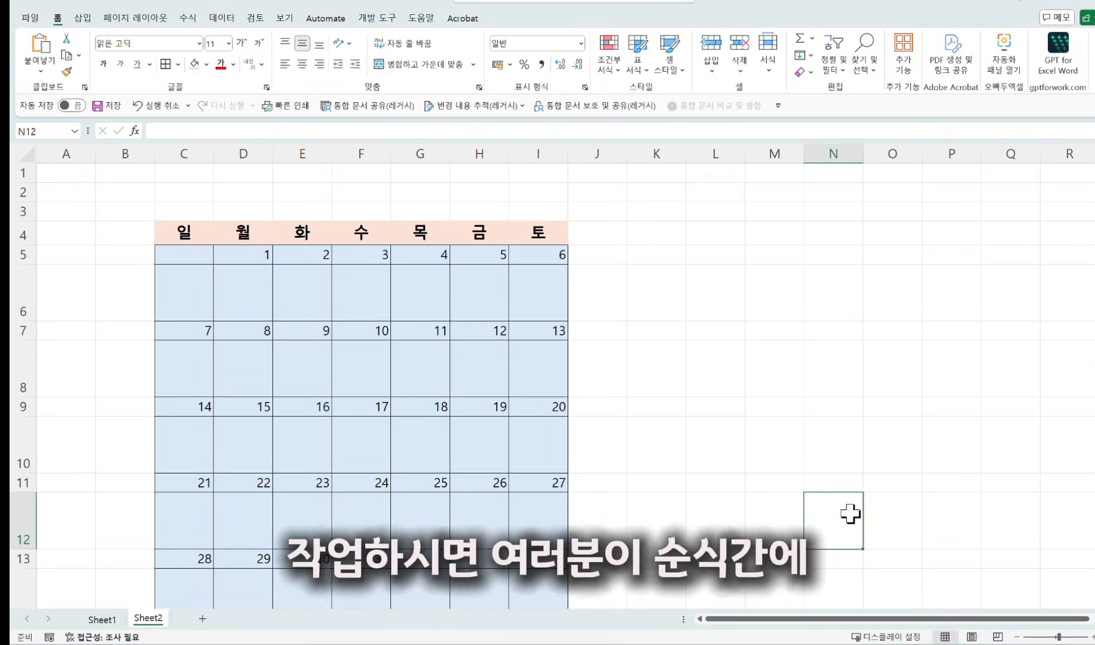